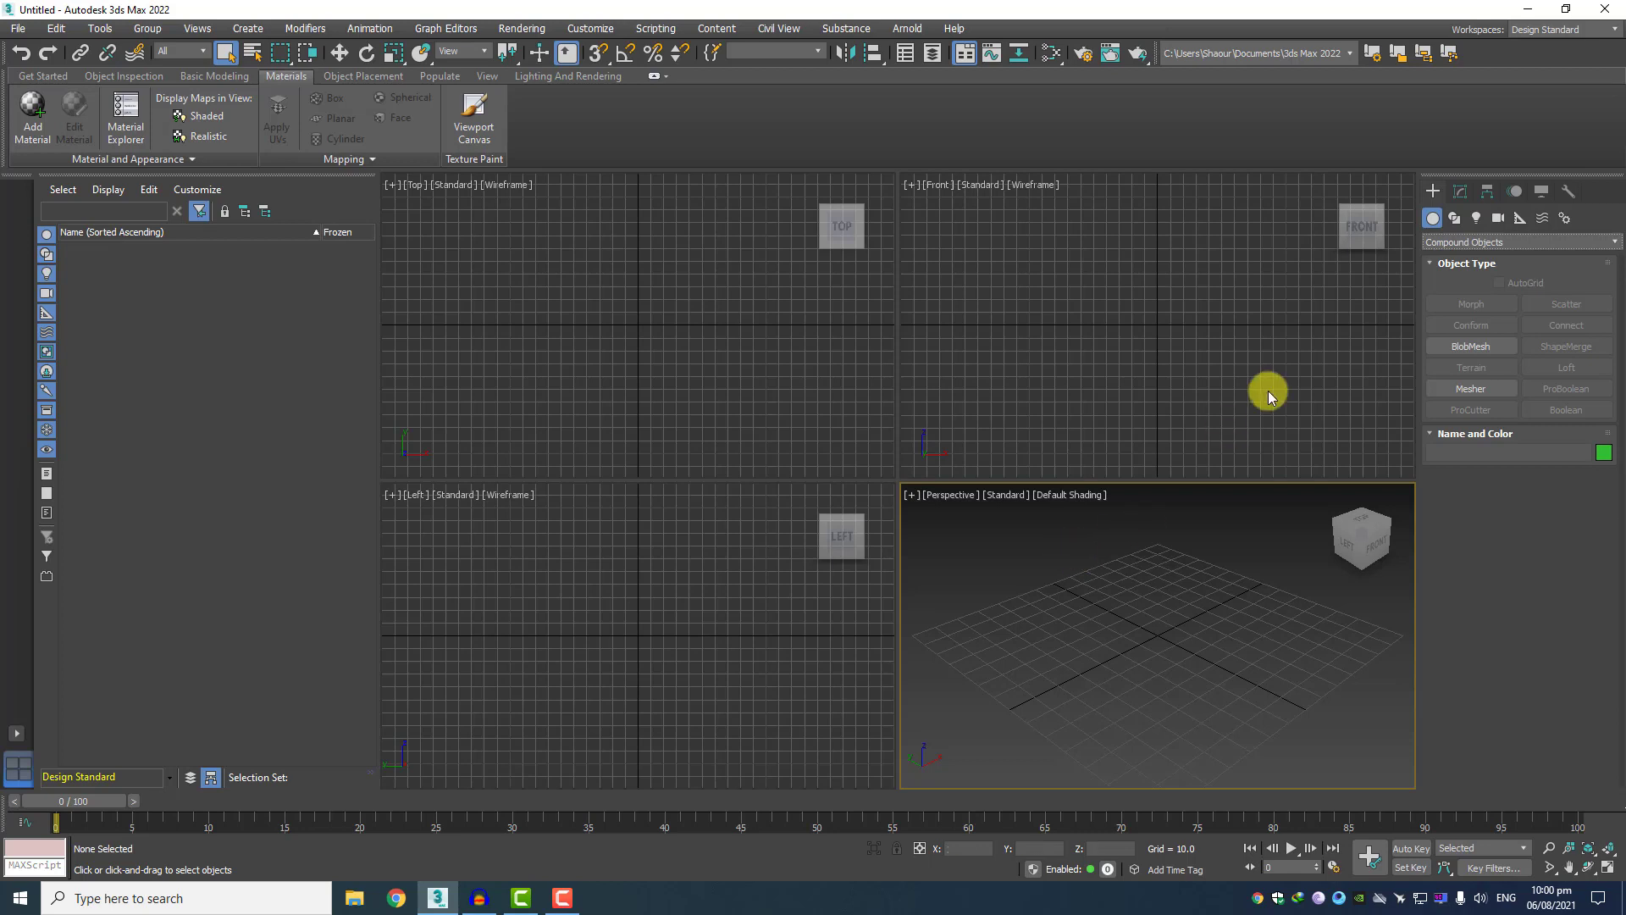
# Maximize the Perspective viewport and create a box about 26.5 long, 19.5 wide and 19.4 high on the grid's negative X side.
pyautogui.click(1450, 241)
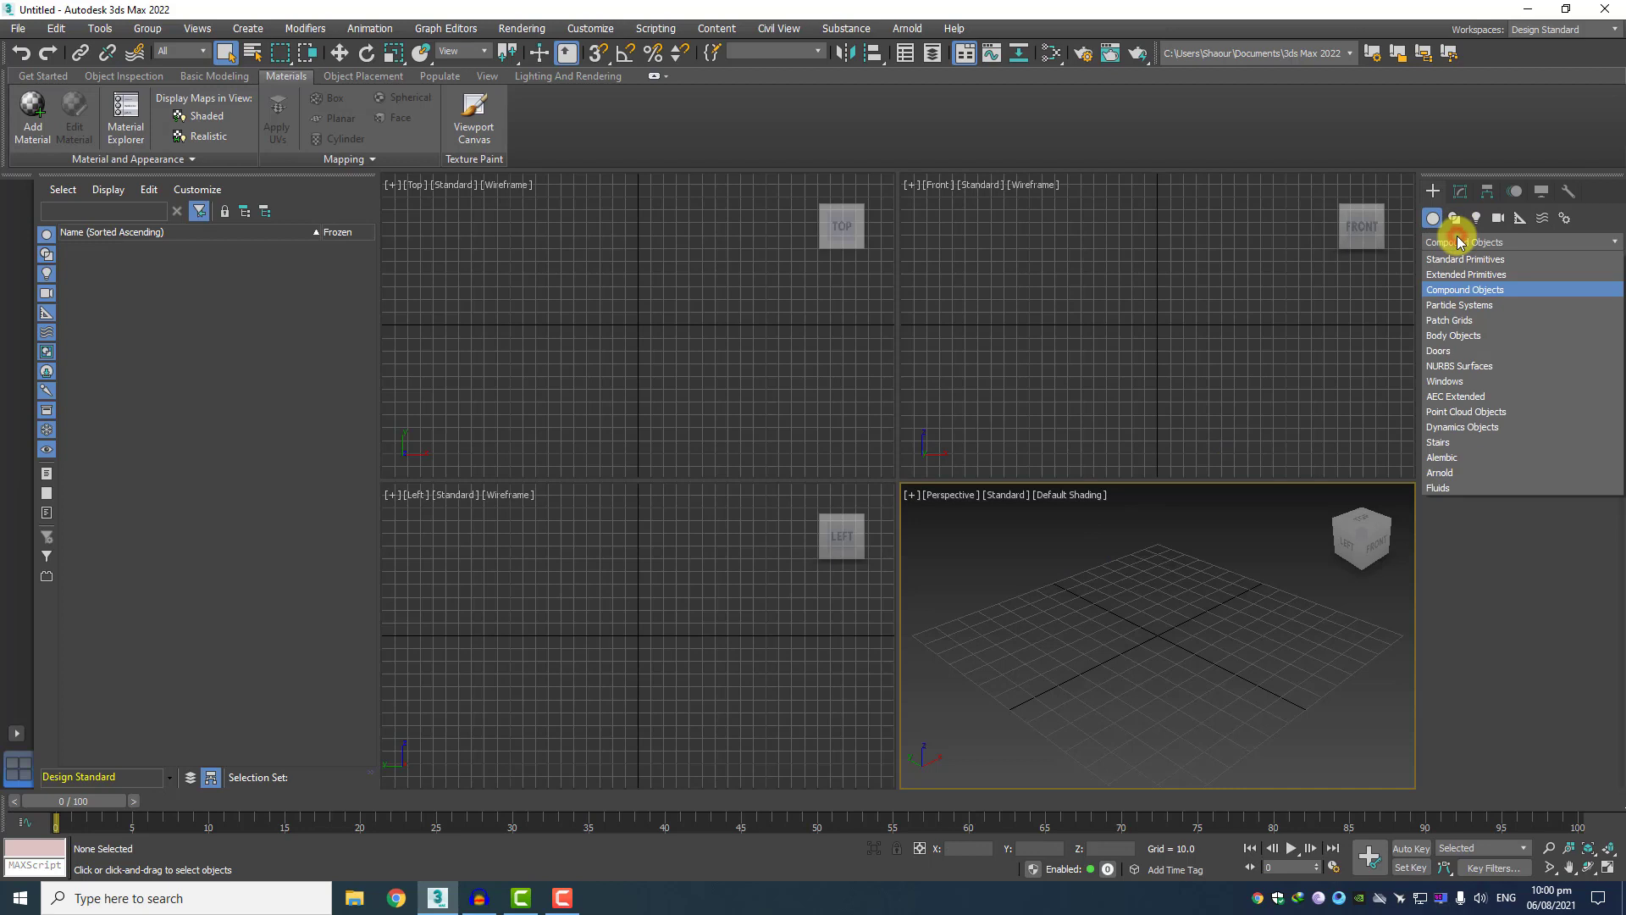
pyautogui.click(1467, 289)
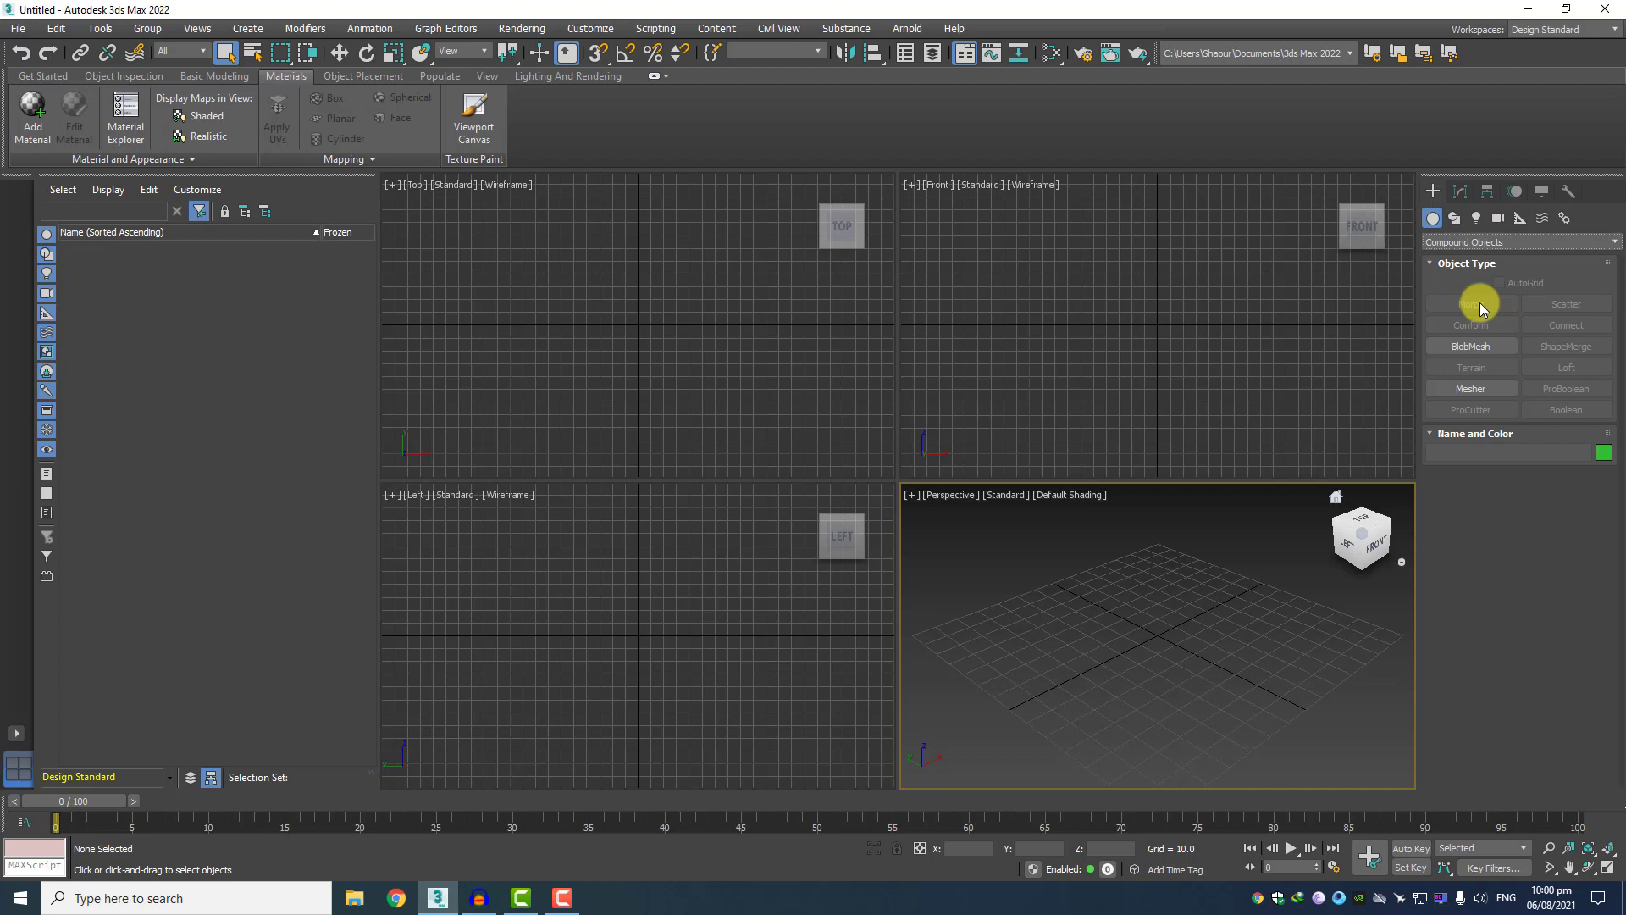
pyautogui.click(1472, 243)
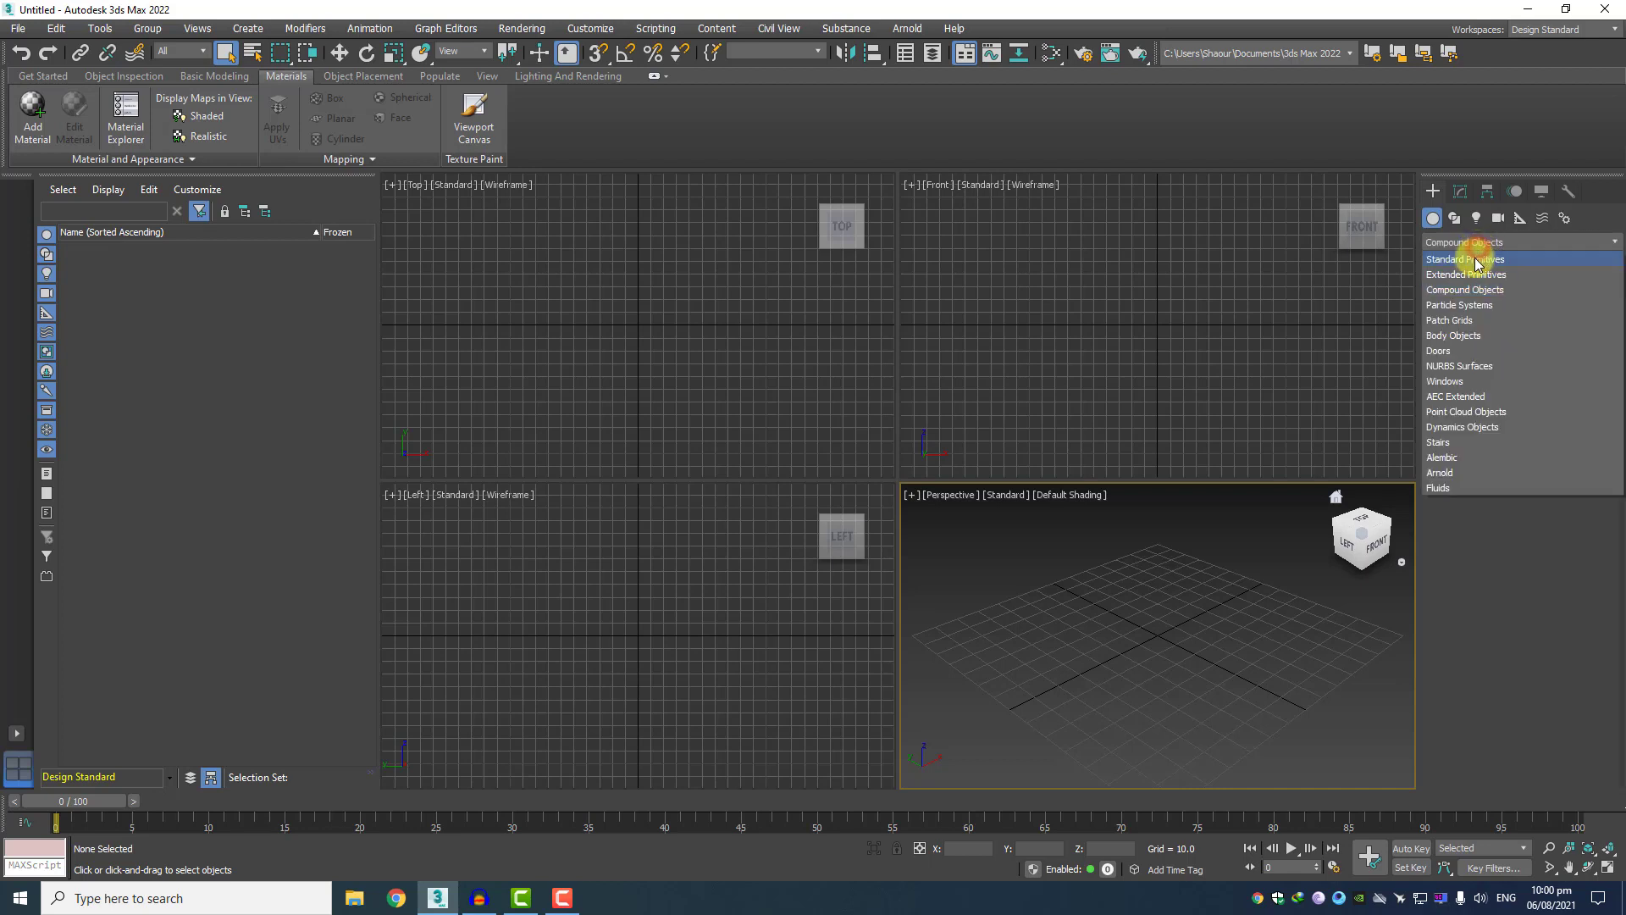
pyautogui.click(1474, 259)
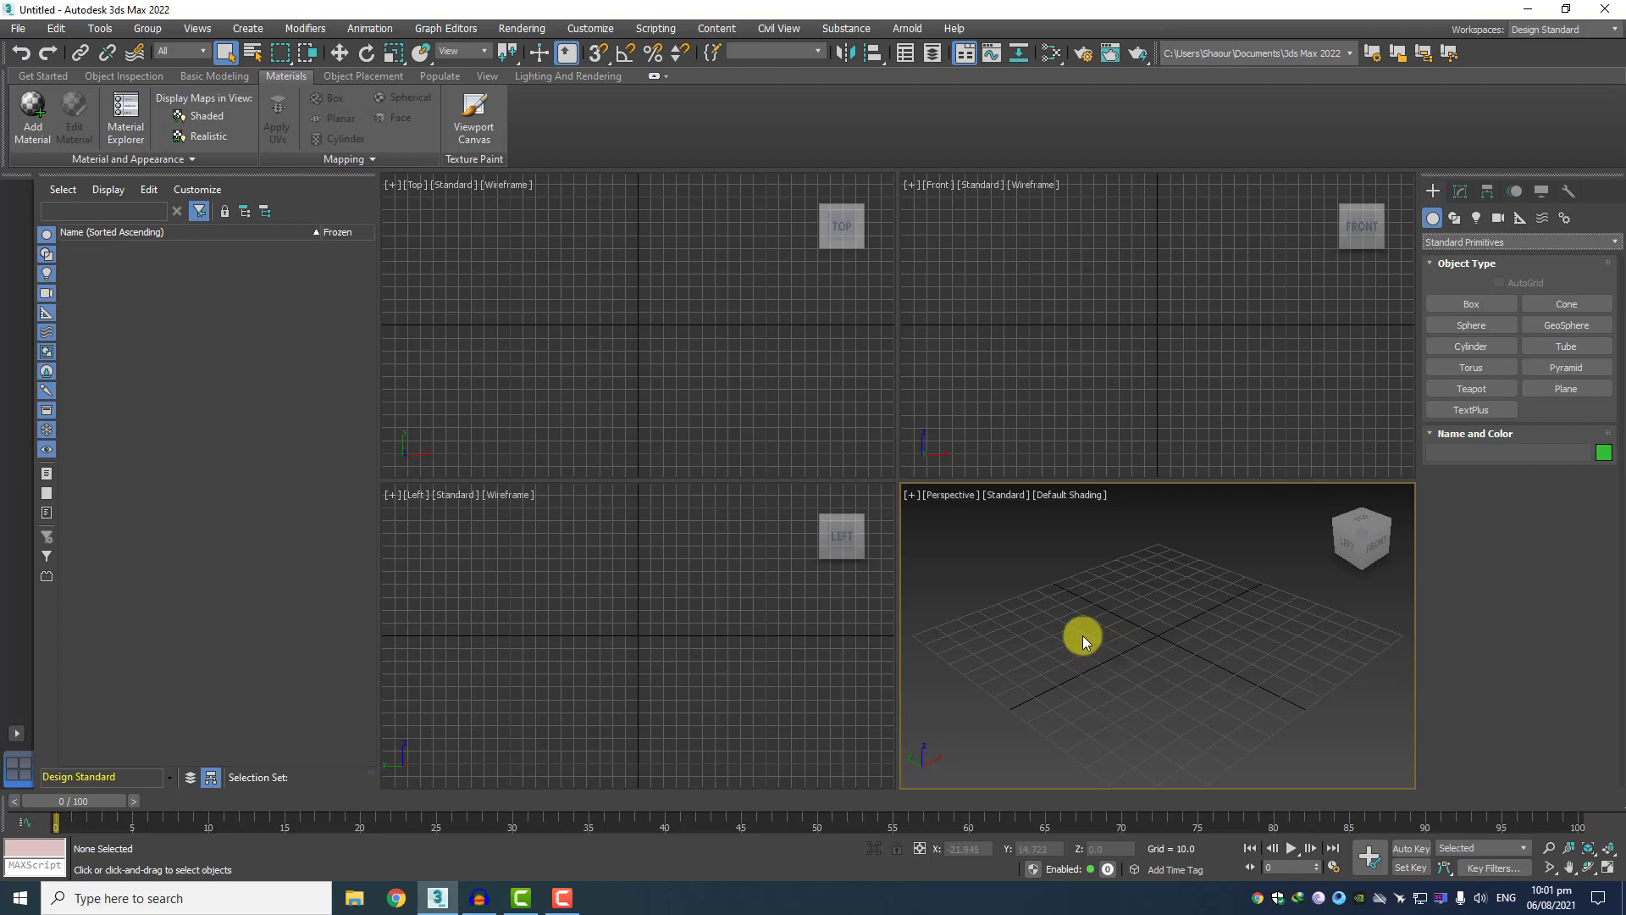
pyautogui.click(1455, 304)
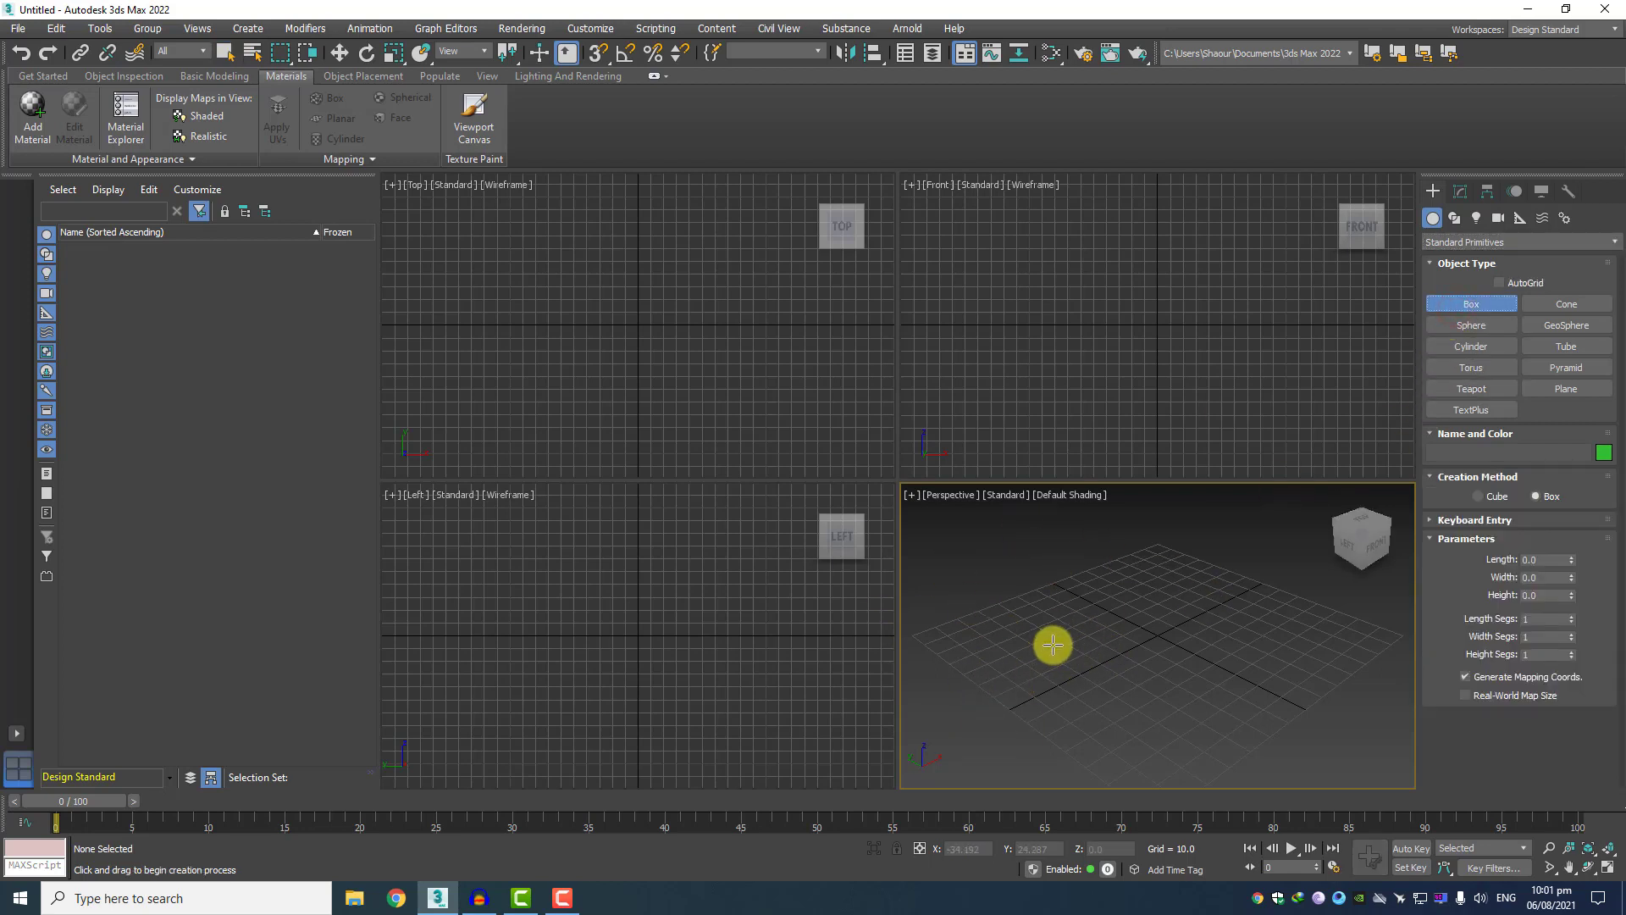
pyautogui.click(1607, 868)
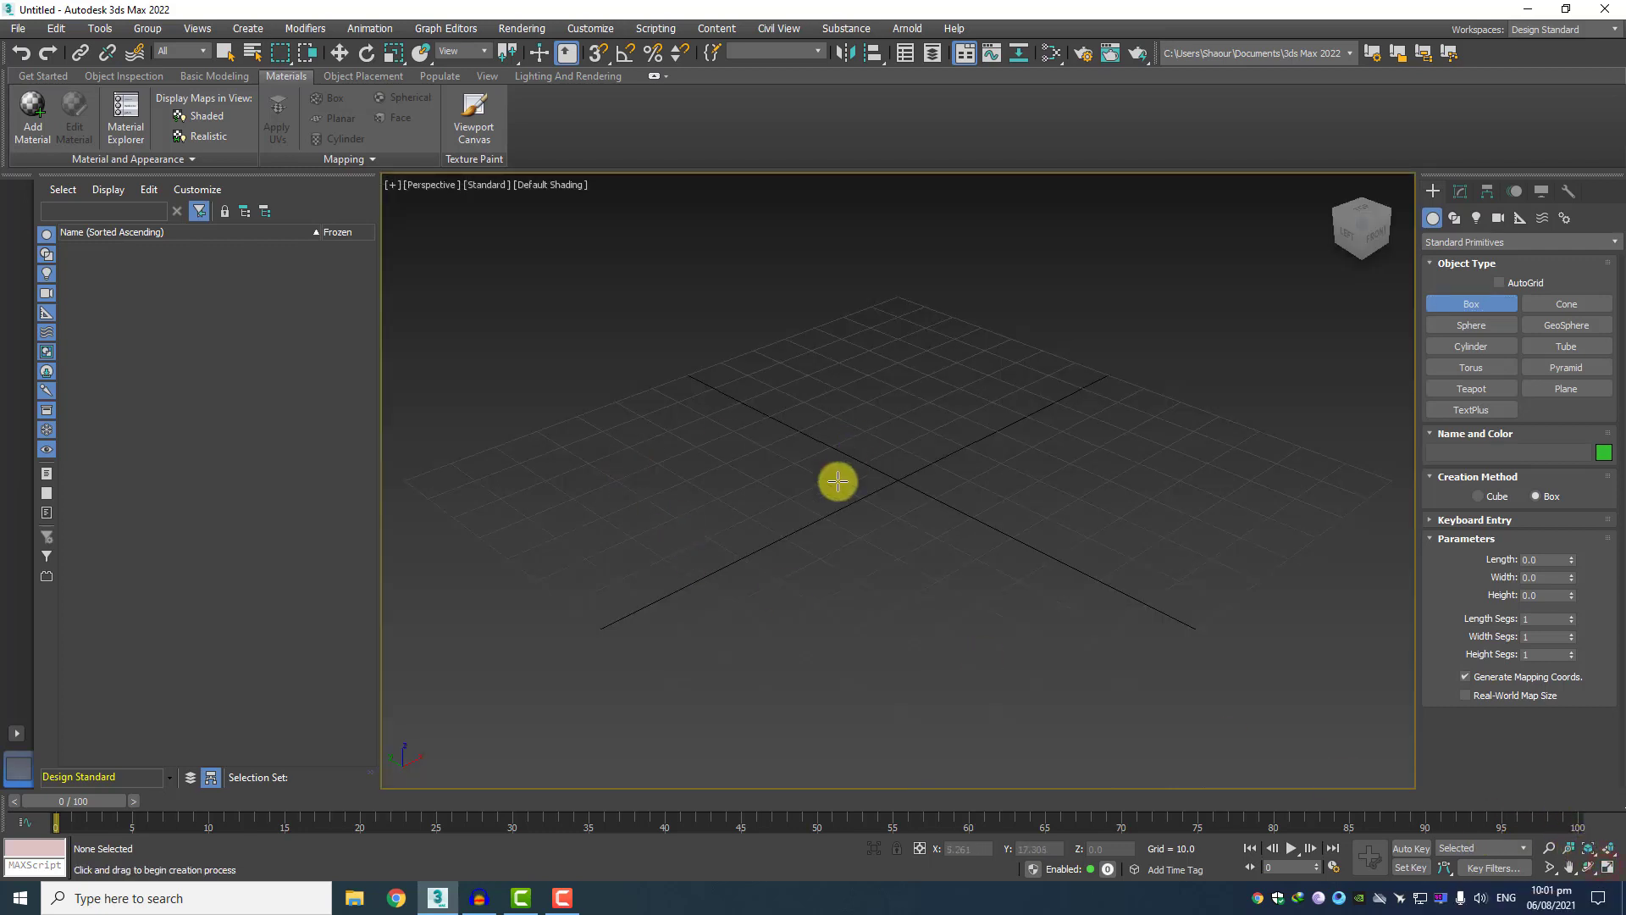
pyautogui.moveTo(632, 559); pyautogui.dragTo(627, 672)
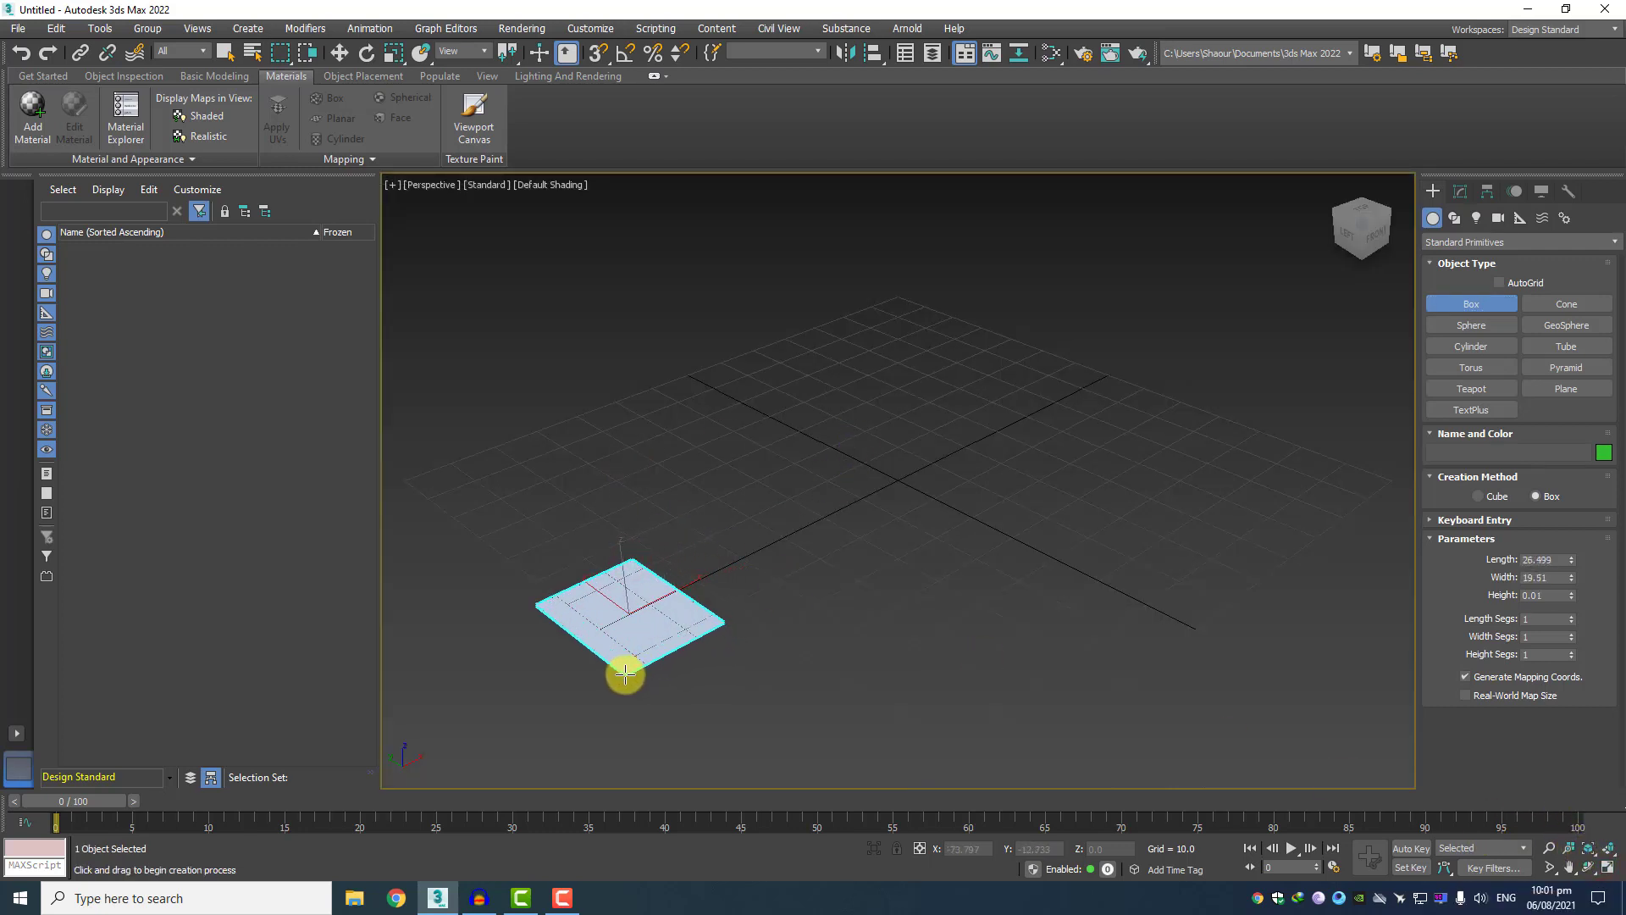
pyautogui.click(654, 567)
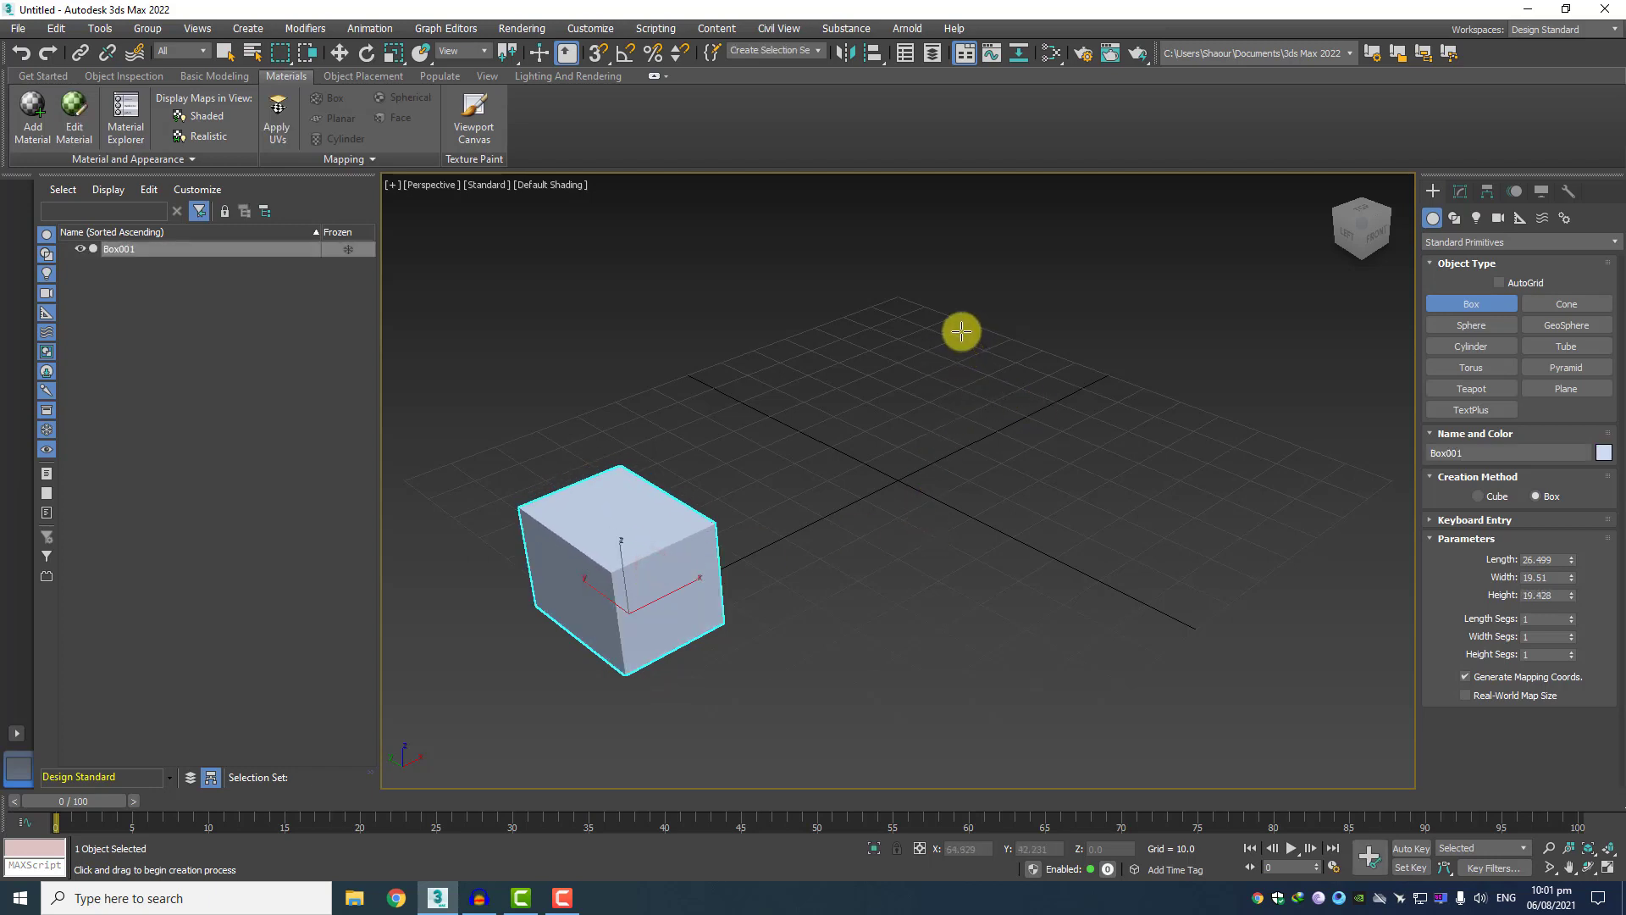
# Create a second, larger box about 72.5 long, 46.3 wide and 44.3 high beyond the grid's centre, and leave it deselected.
pyautogui.moveTo(952, 338); pyautogui.dragTo(1059, 508)
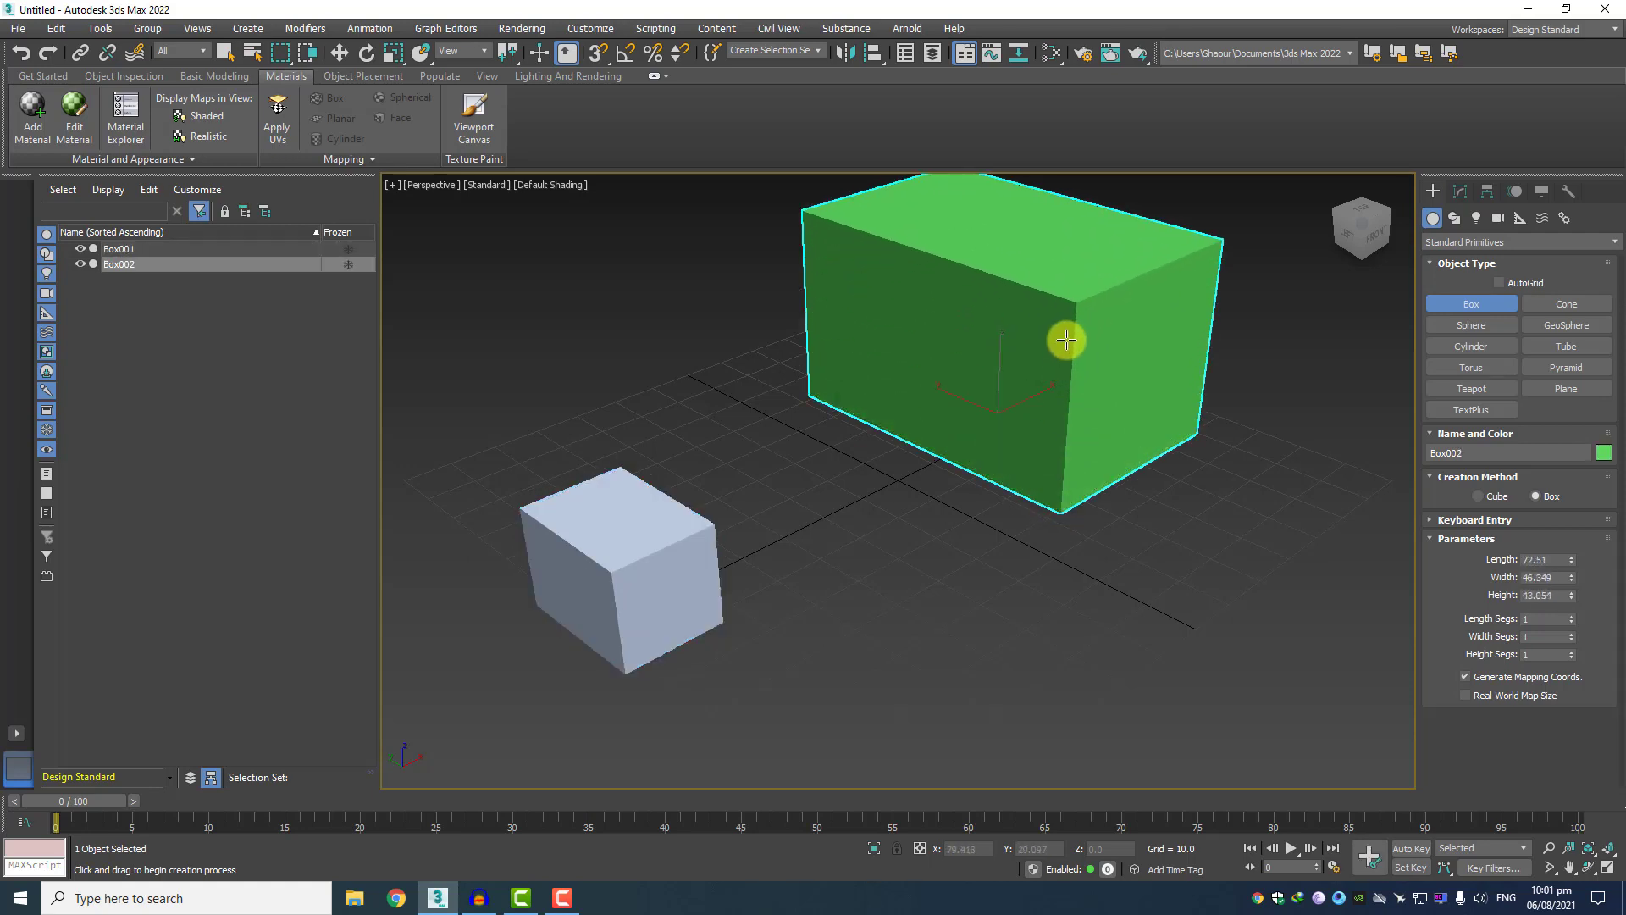
pyautogui.click(1046, 364)
pyautogui.scroll(-4, 893, 460)
pyautogui.scroll(3, 912, 483)
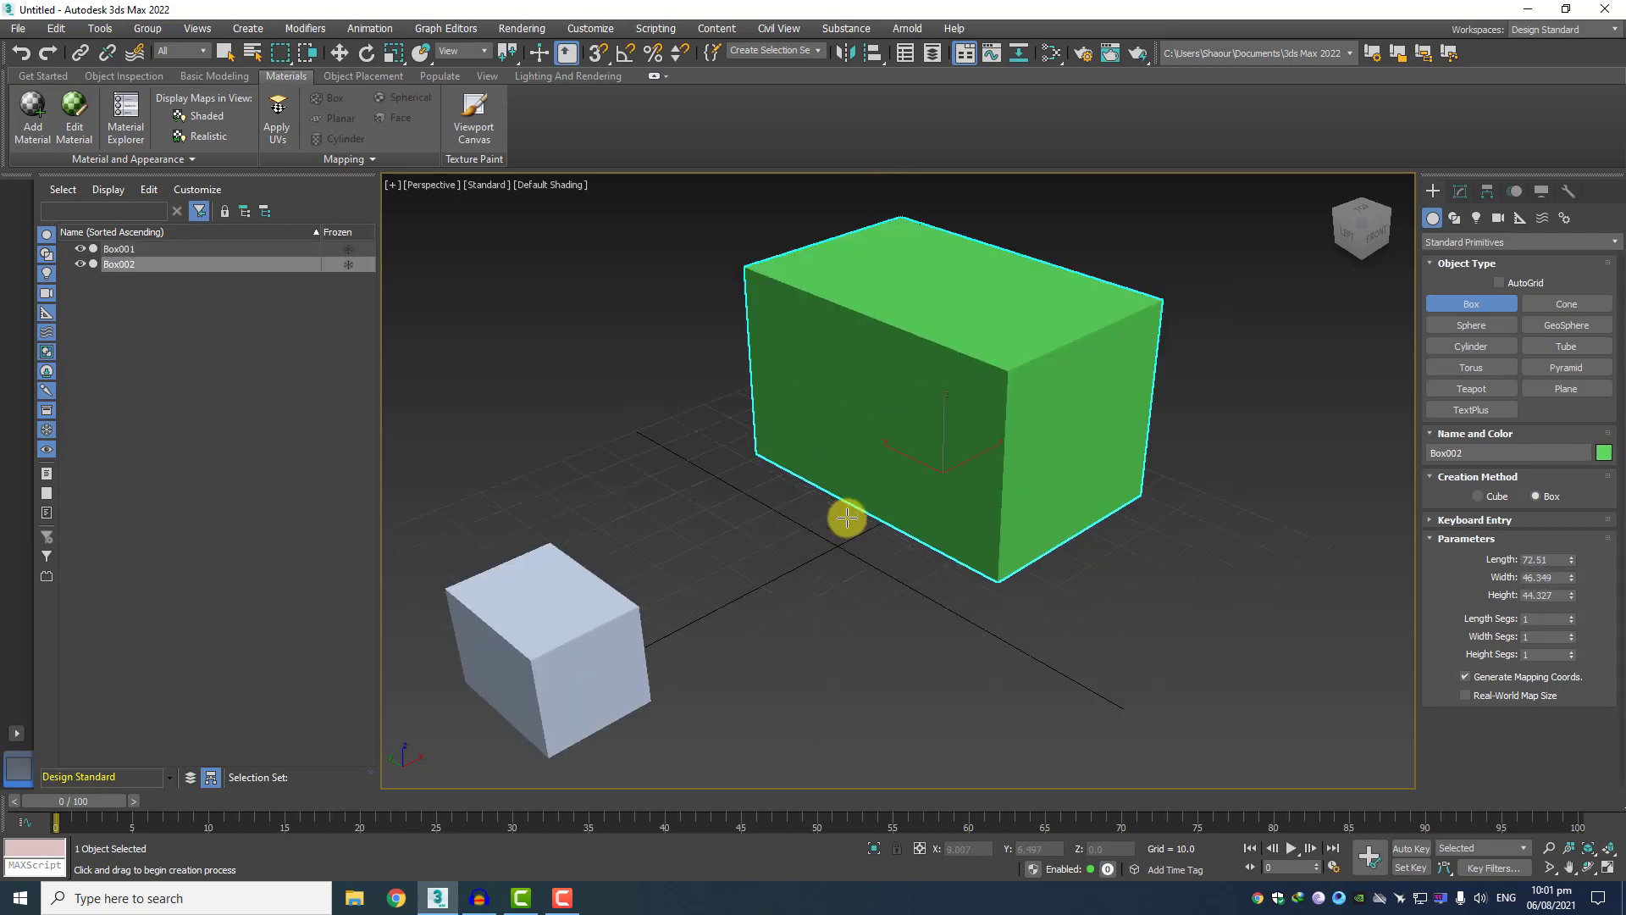
pyautogui.moveTo(846, 516); pyautogui.dragTo(885, 505, button='middle')
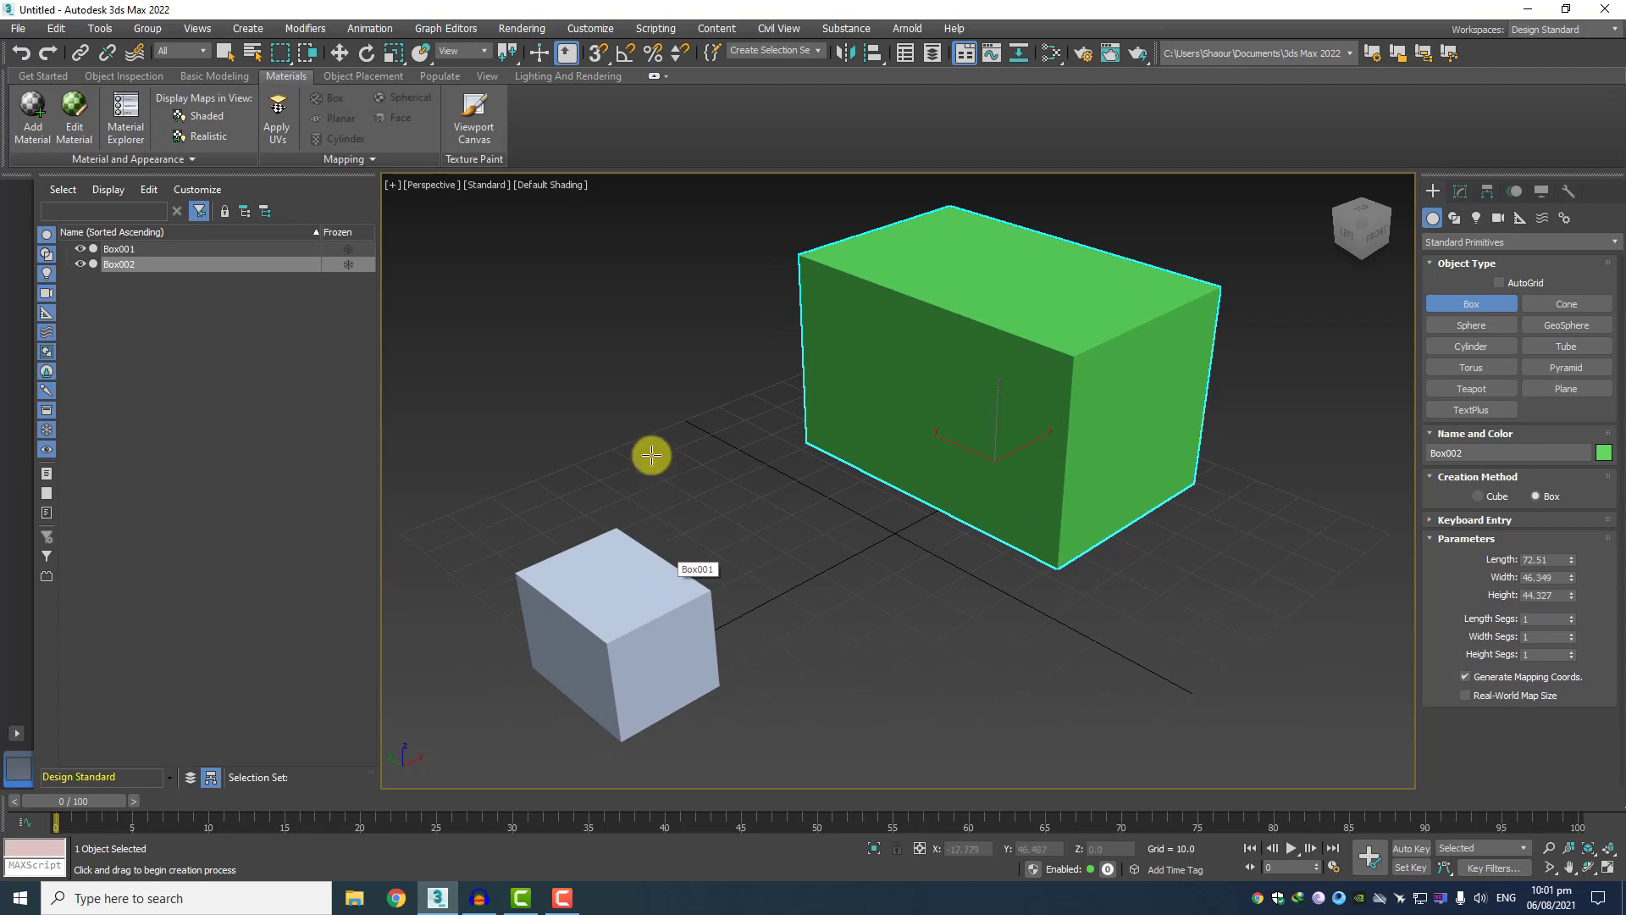
pyautogui.rightClick(618, 291)
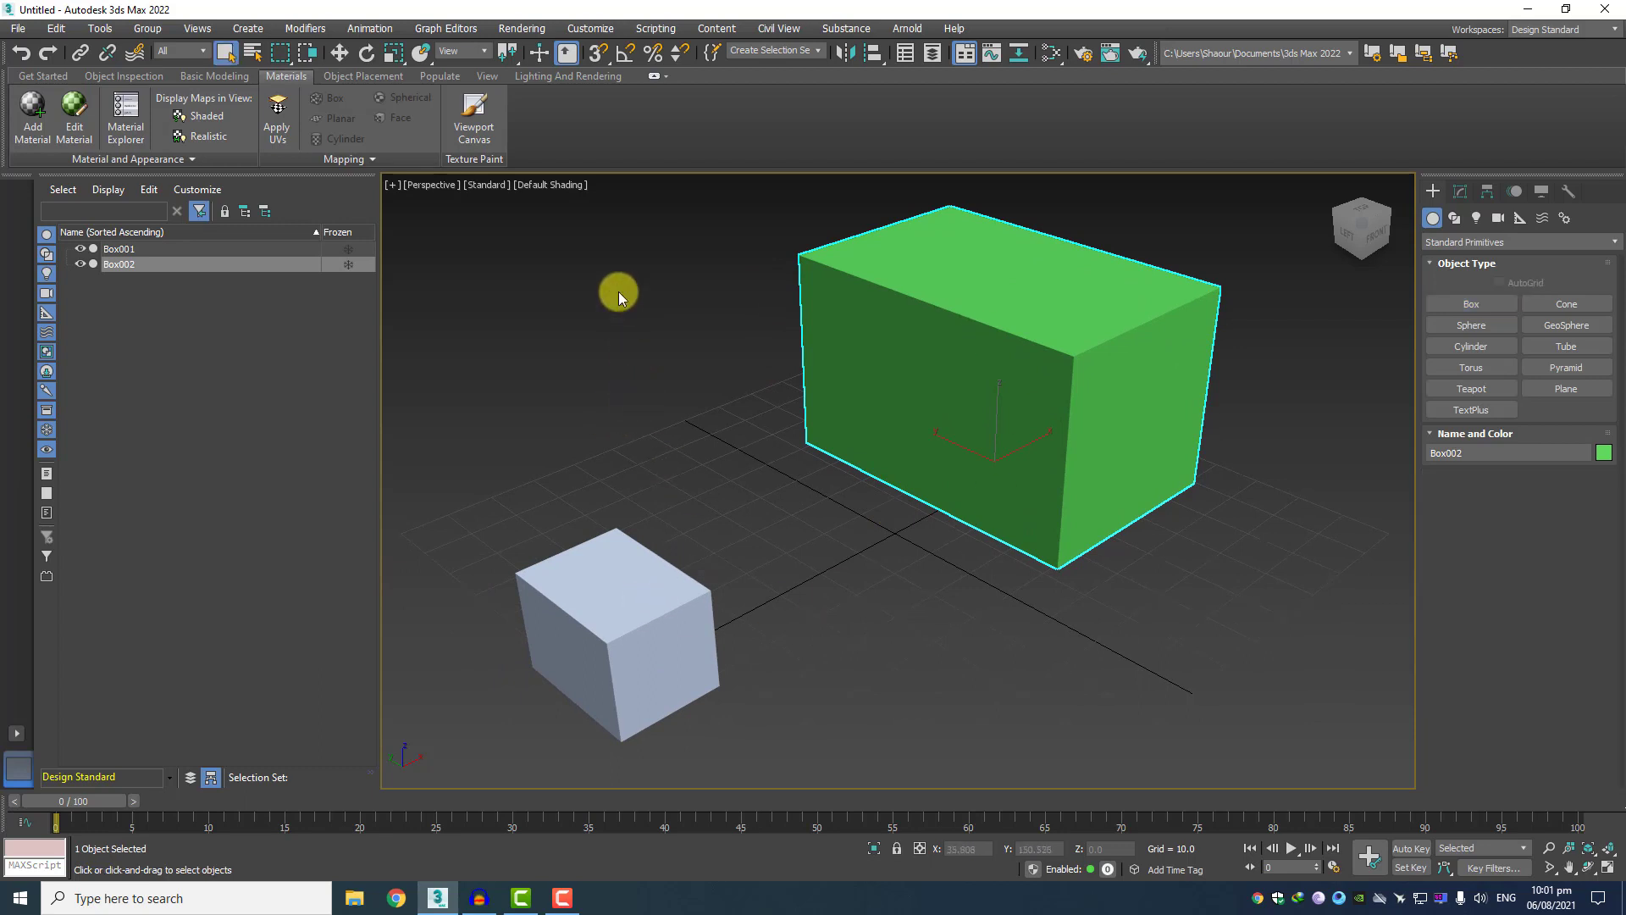
pyautogui.click(618, 292)
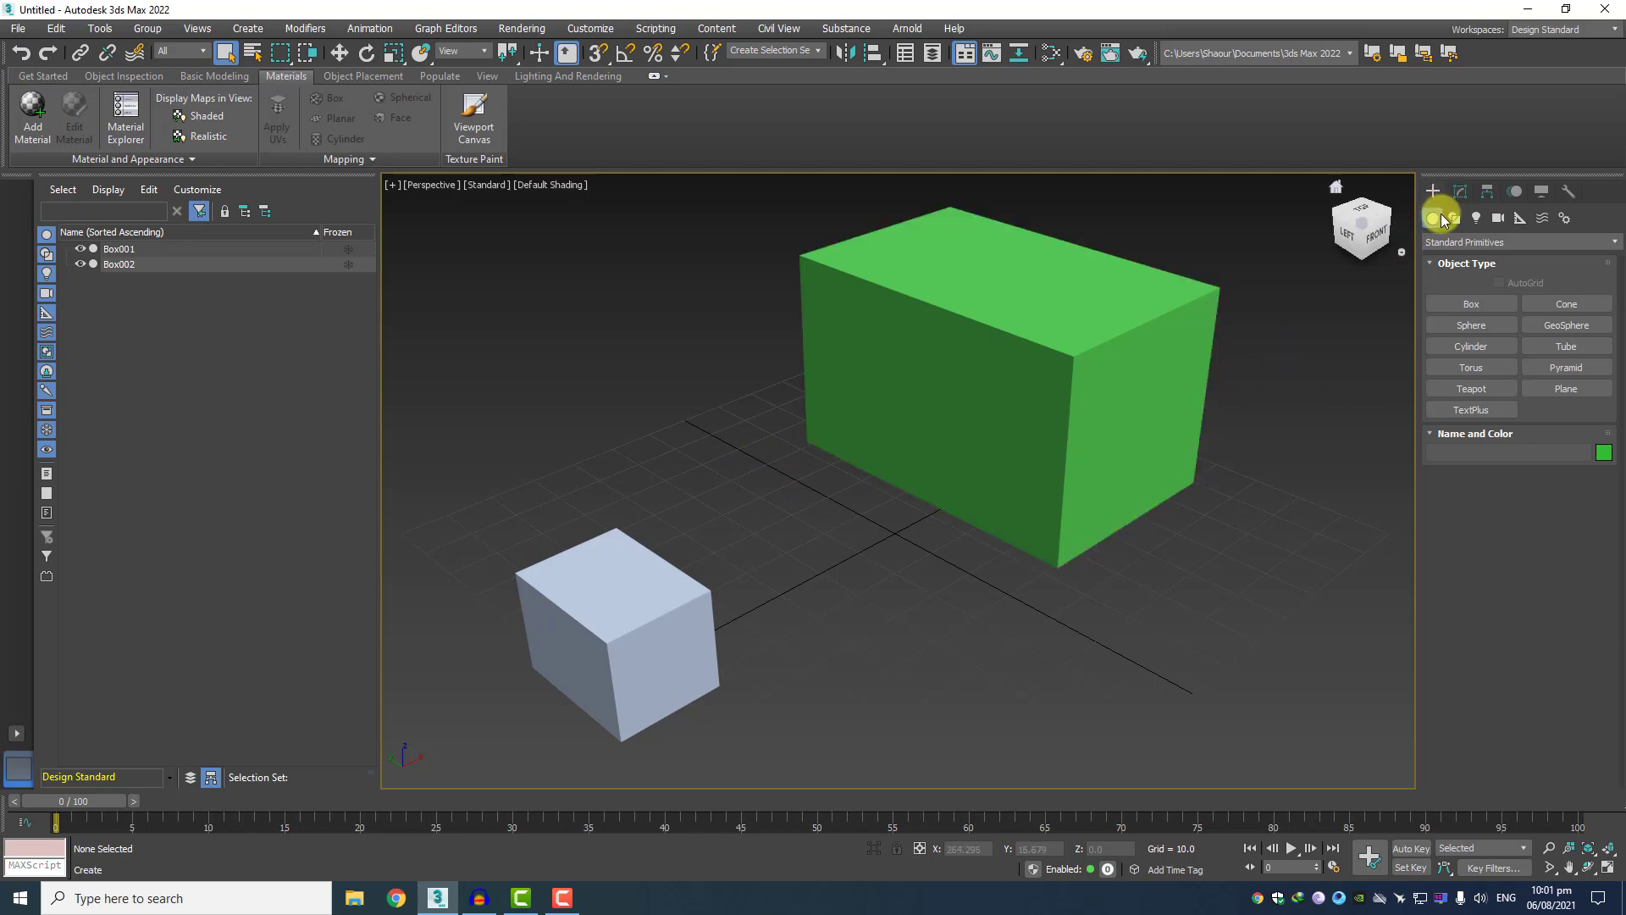
# Make Box001 a Morph compound object and pick Box002 as an Instance morph target at frame 100.
pyautogui.click(1444, 244)
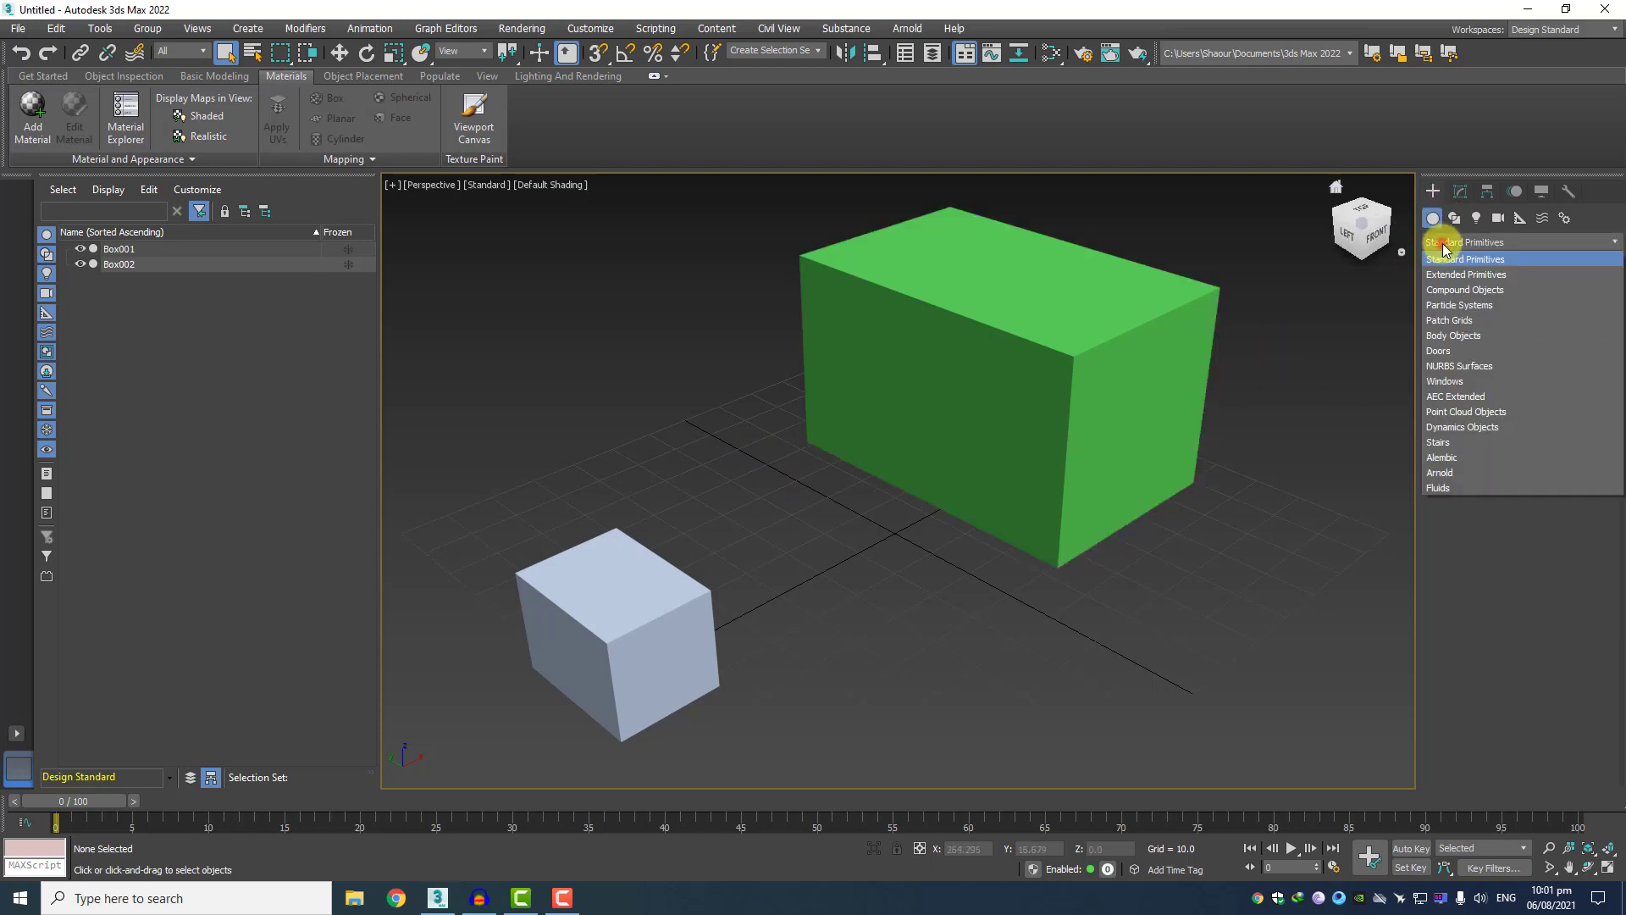
pyautogui.click(1449, 291)
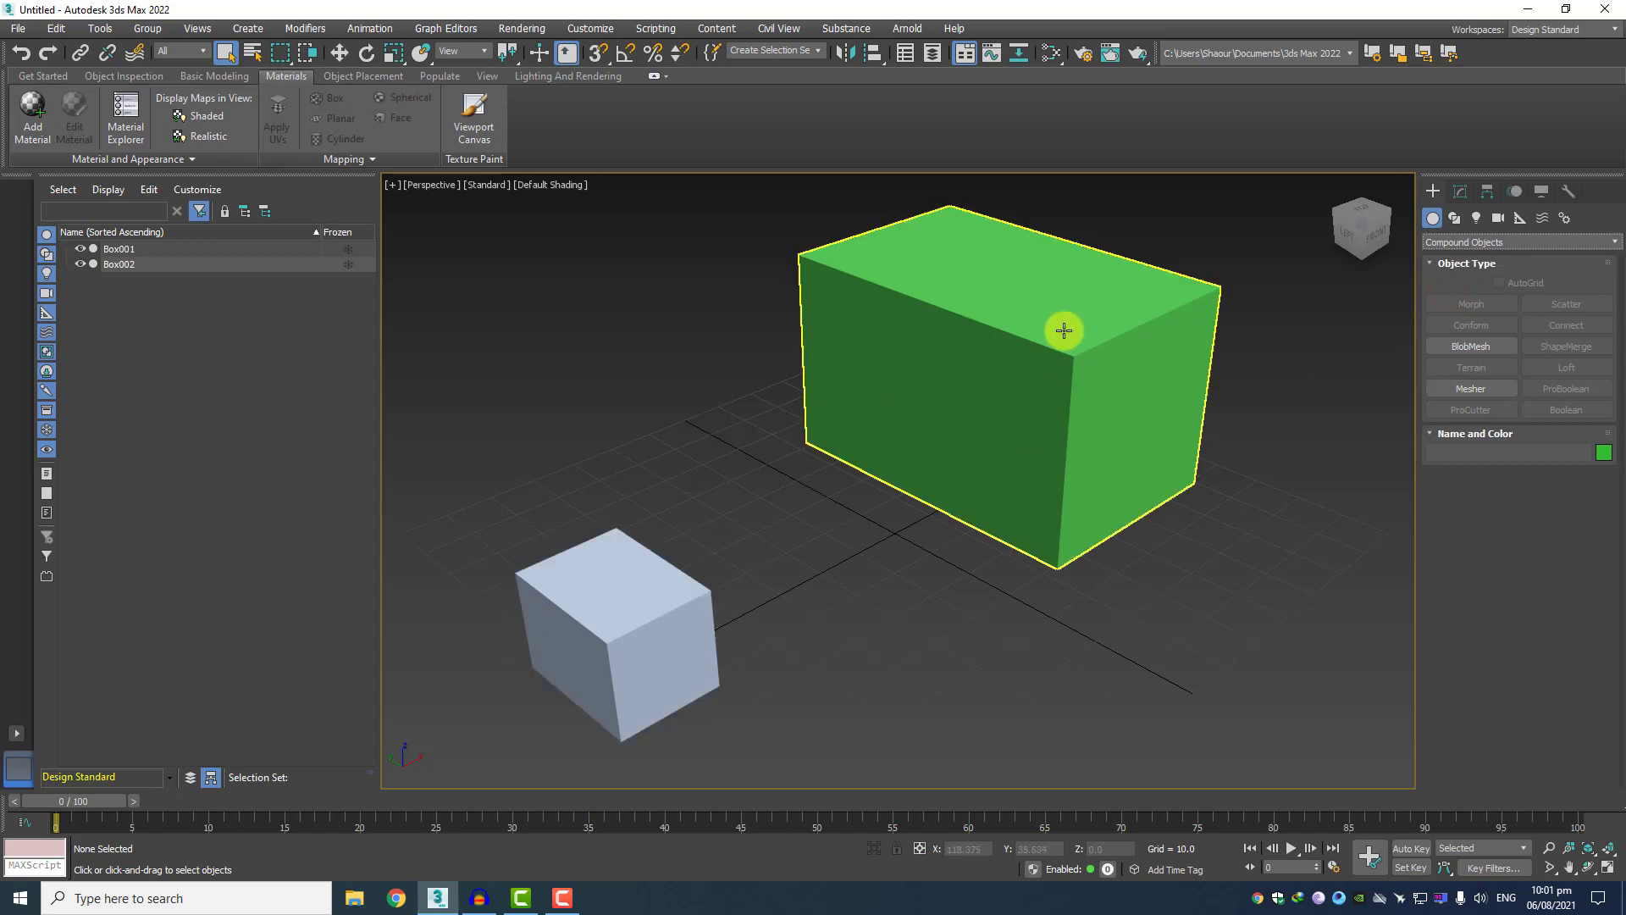
pyautogui.click(135, 248)
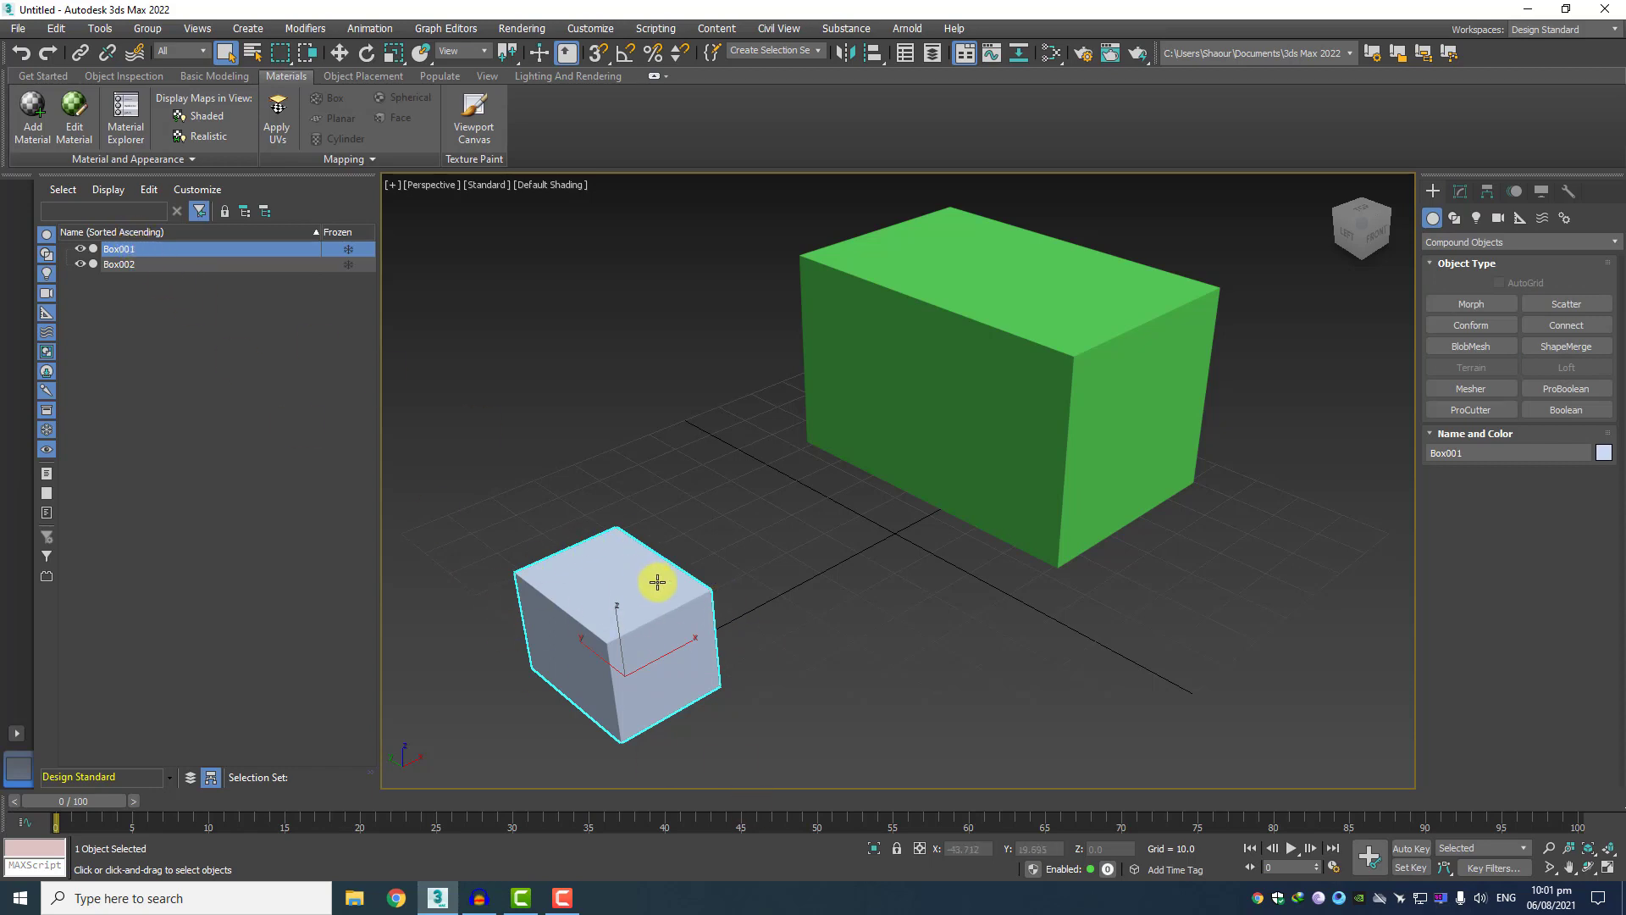
pyautogui.click(1487, 306)
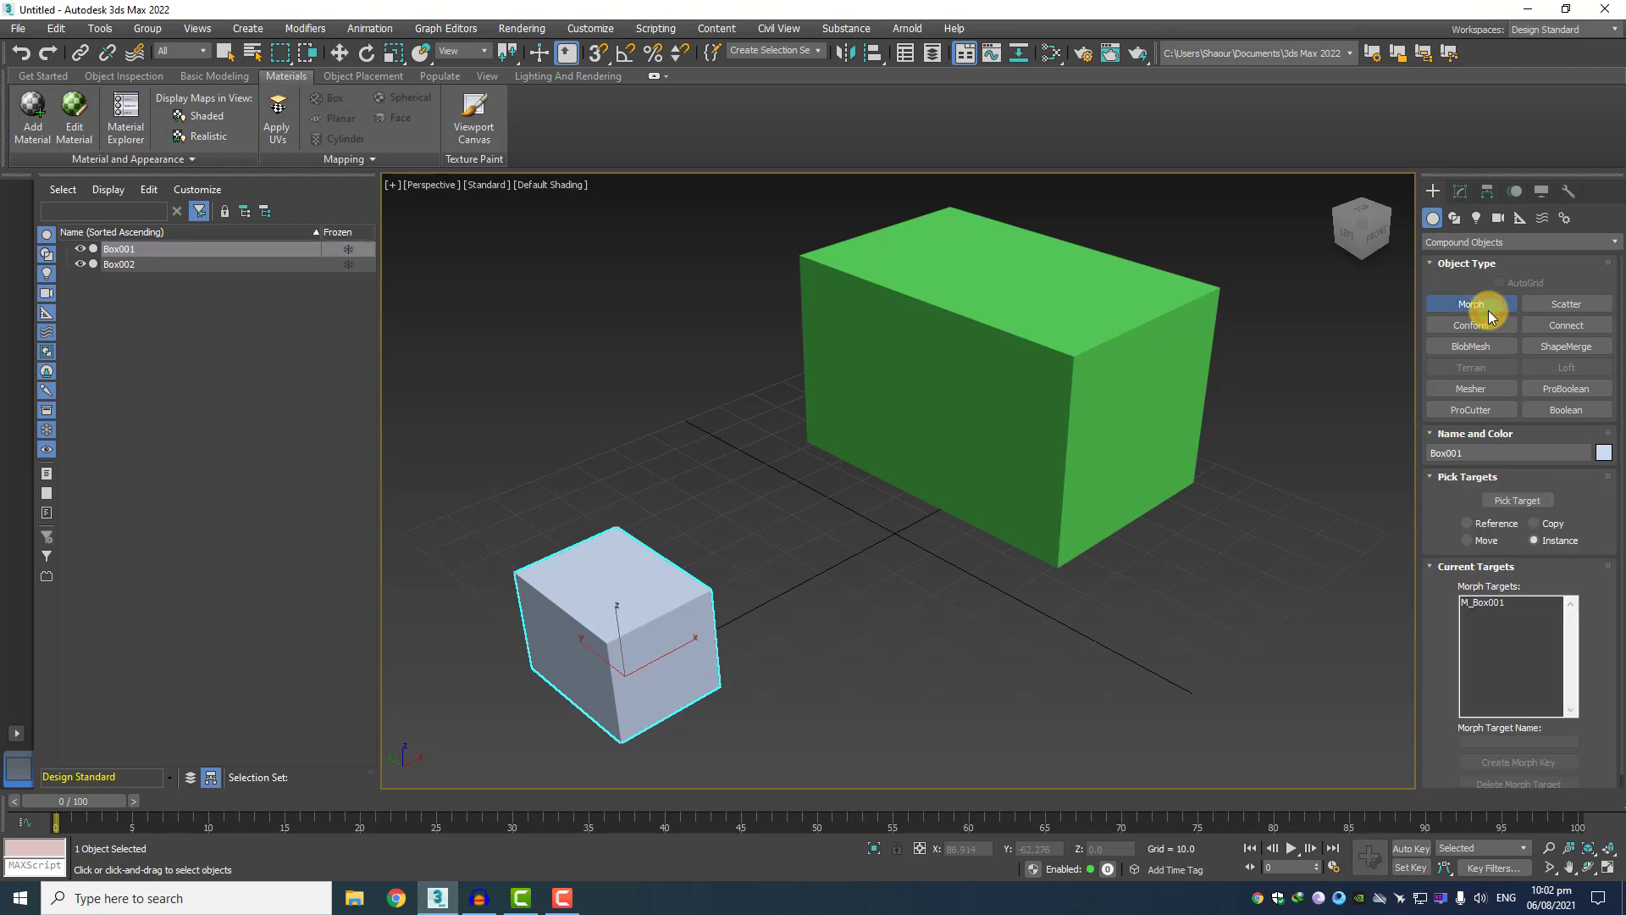
pyautogui.scroll(-1, 1598, 451)
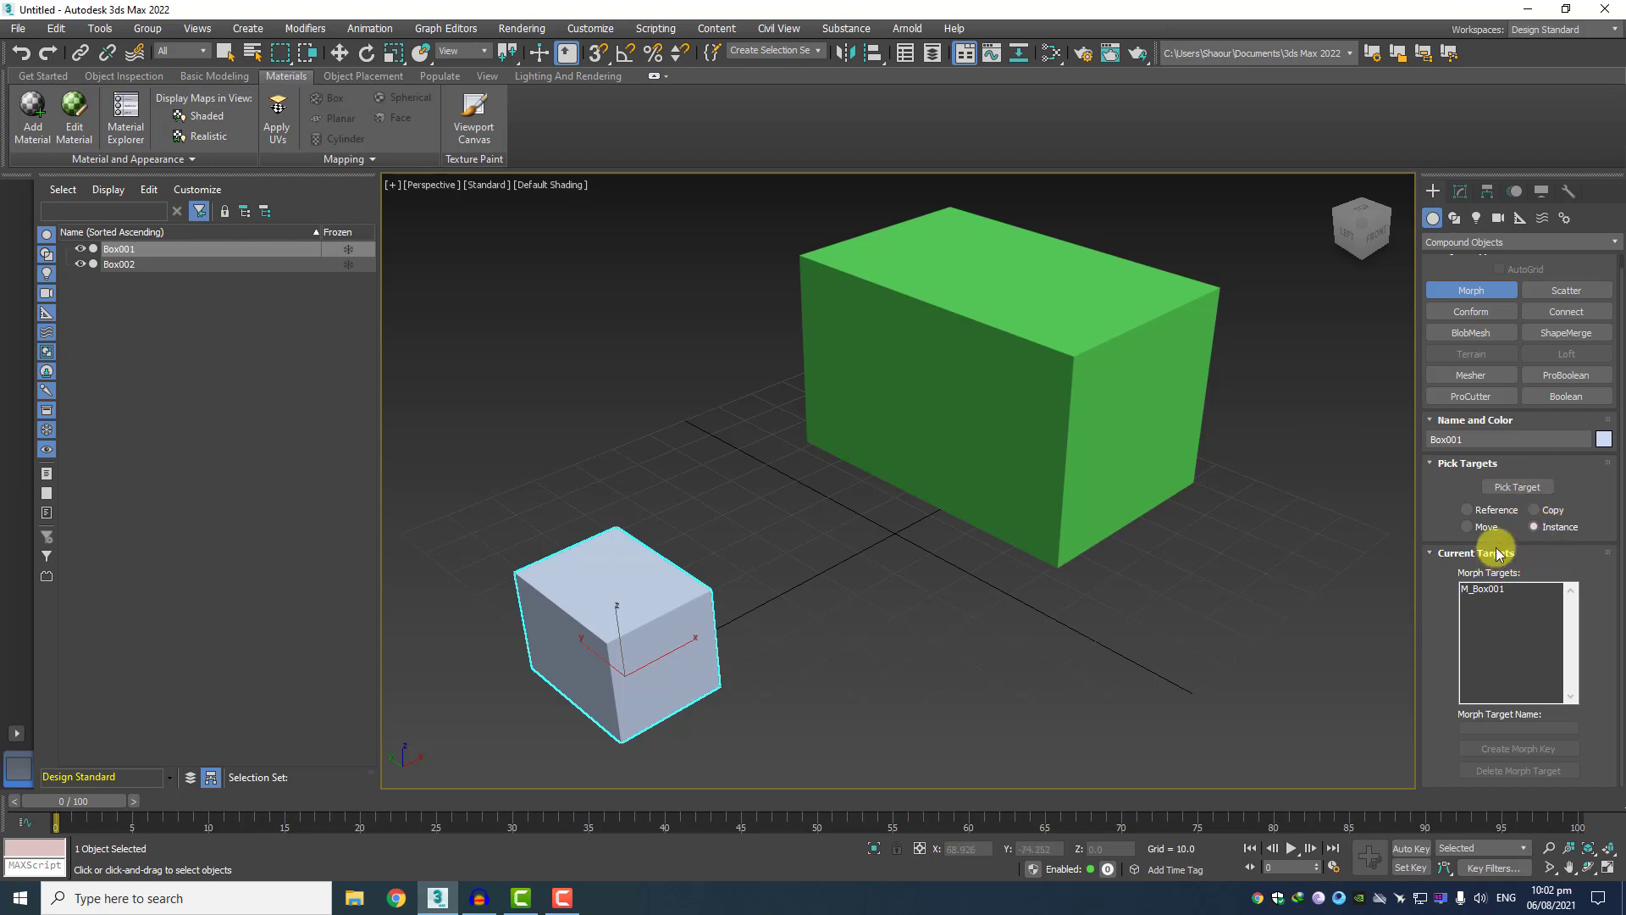
pyautogui.click(1504, 495)
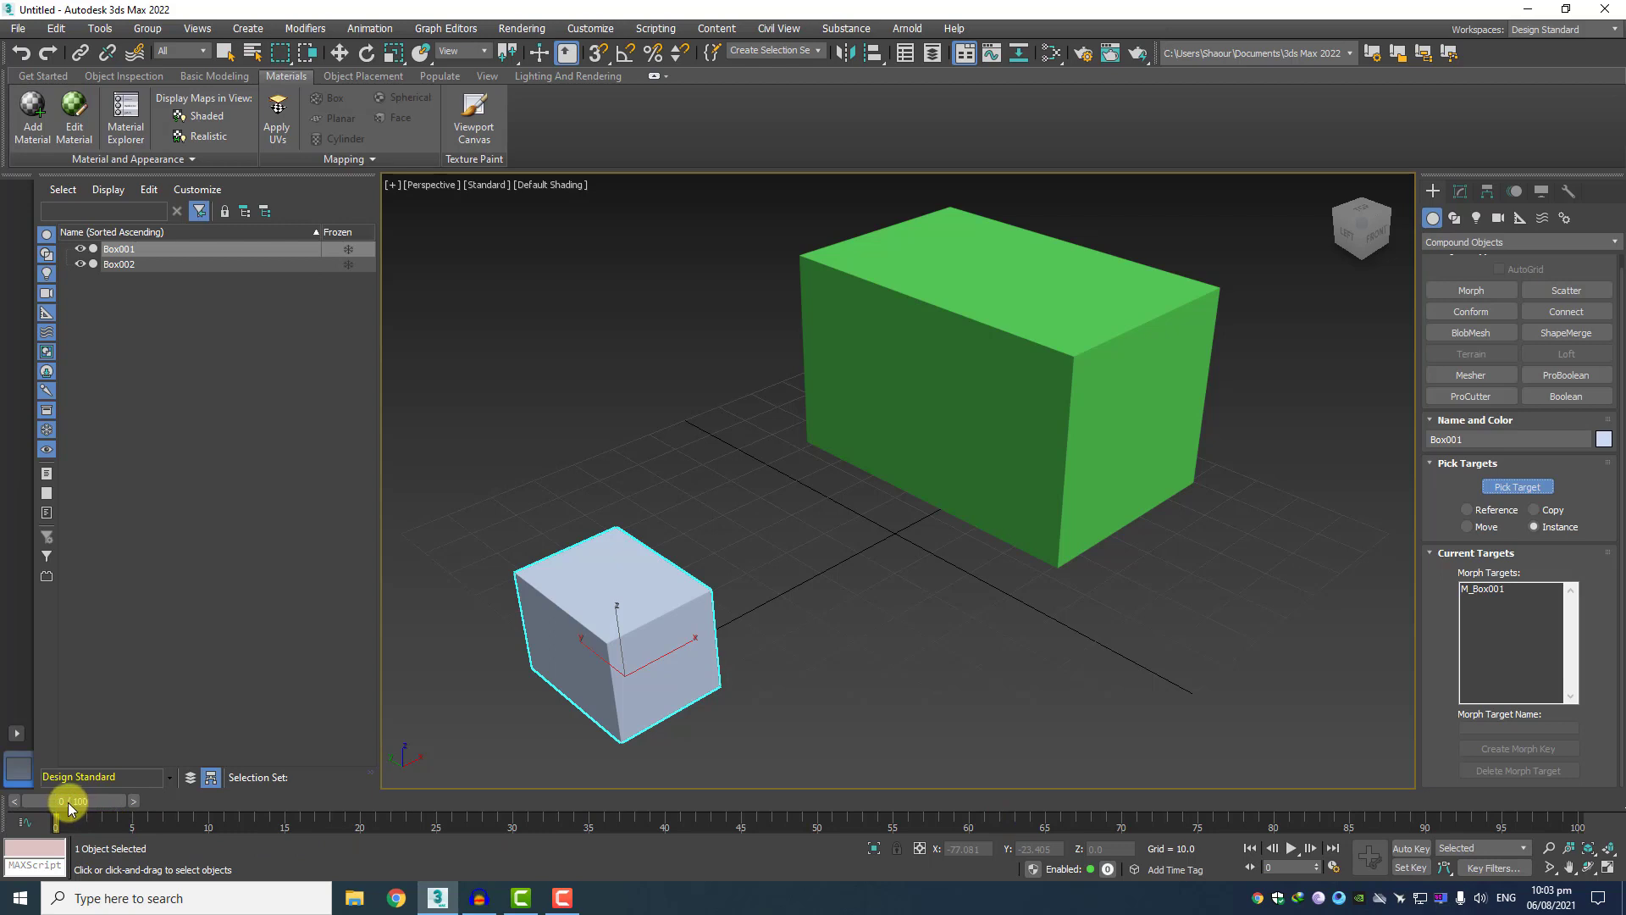
pyautogui.moveTo(68, 801); pyautogui.dragTo(1576, 803)
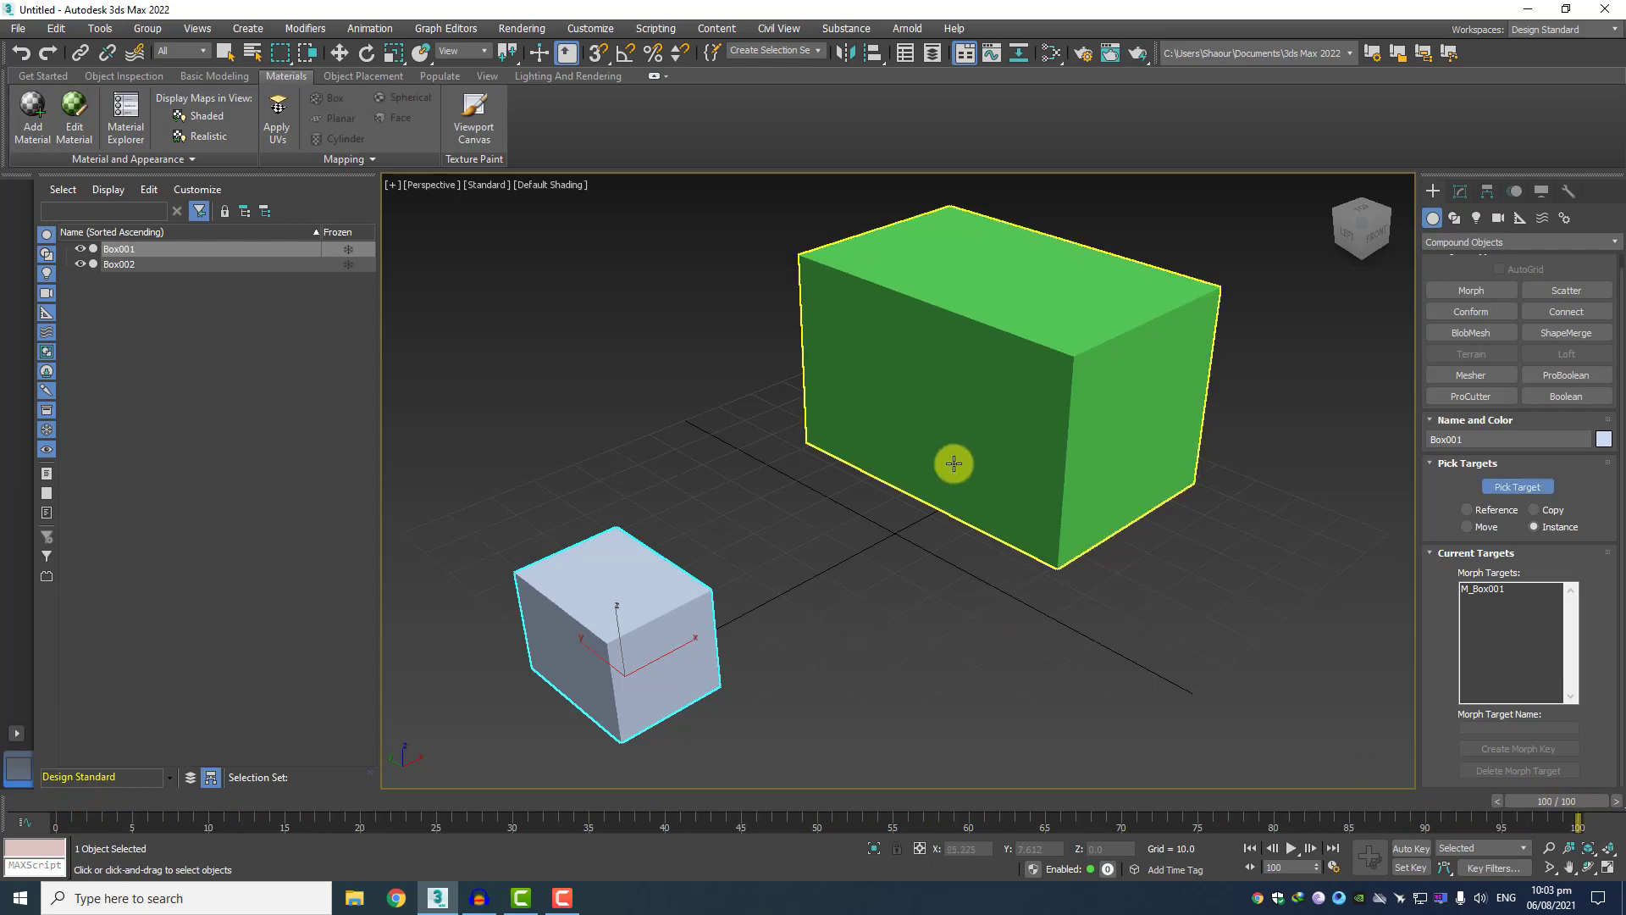
pyautogui.click(979, 352)
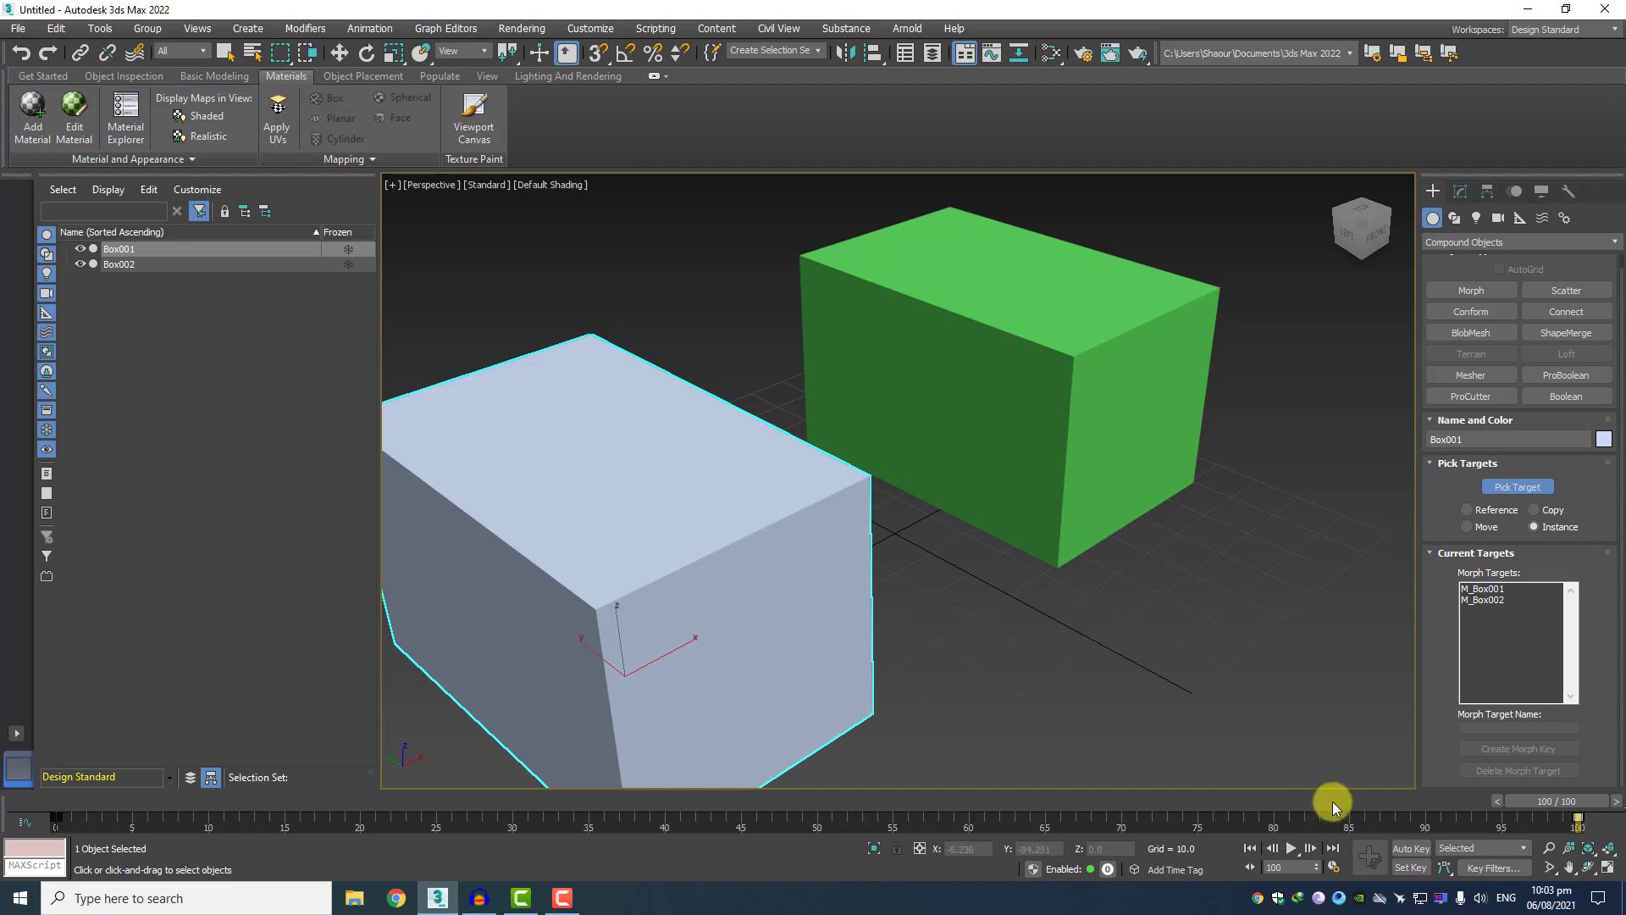
# Return to frame 0, play the morph animation in the viewport and stop it.
pyautogui.moveTo(1568, 809); pyautogui.dragTo(48, 877)
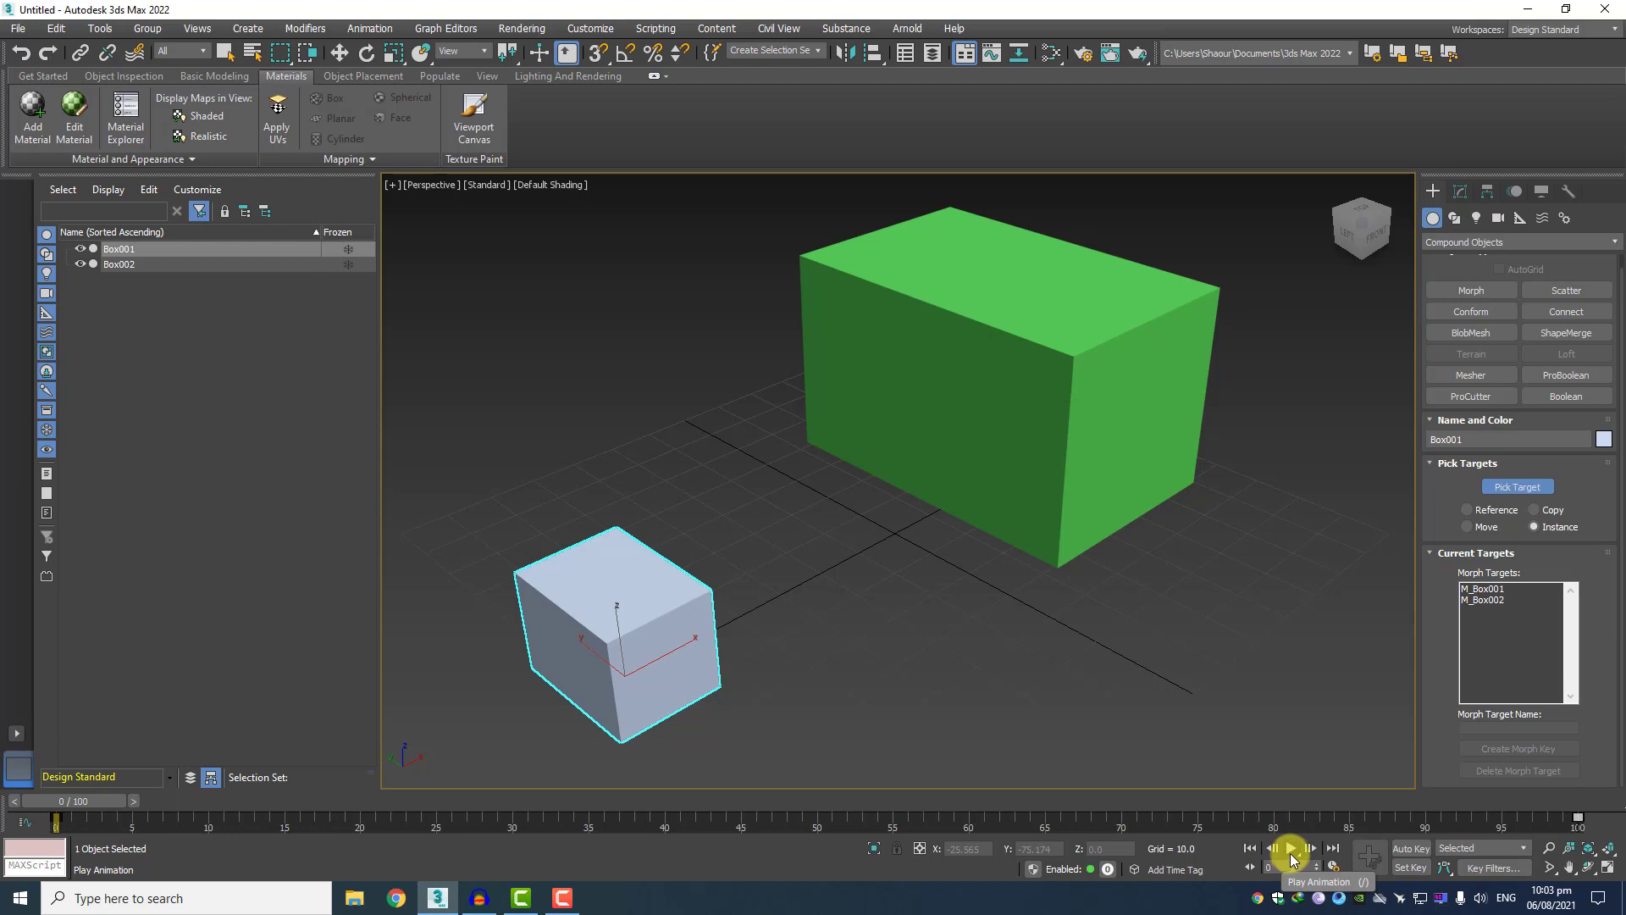
pyautogui.click(1291, 853)
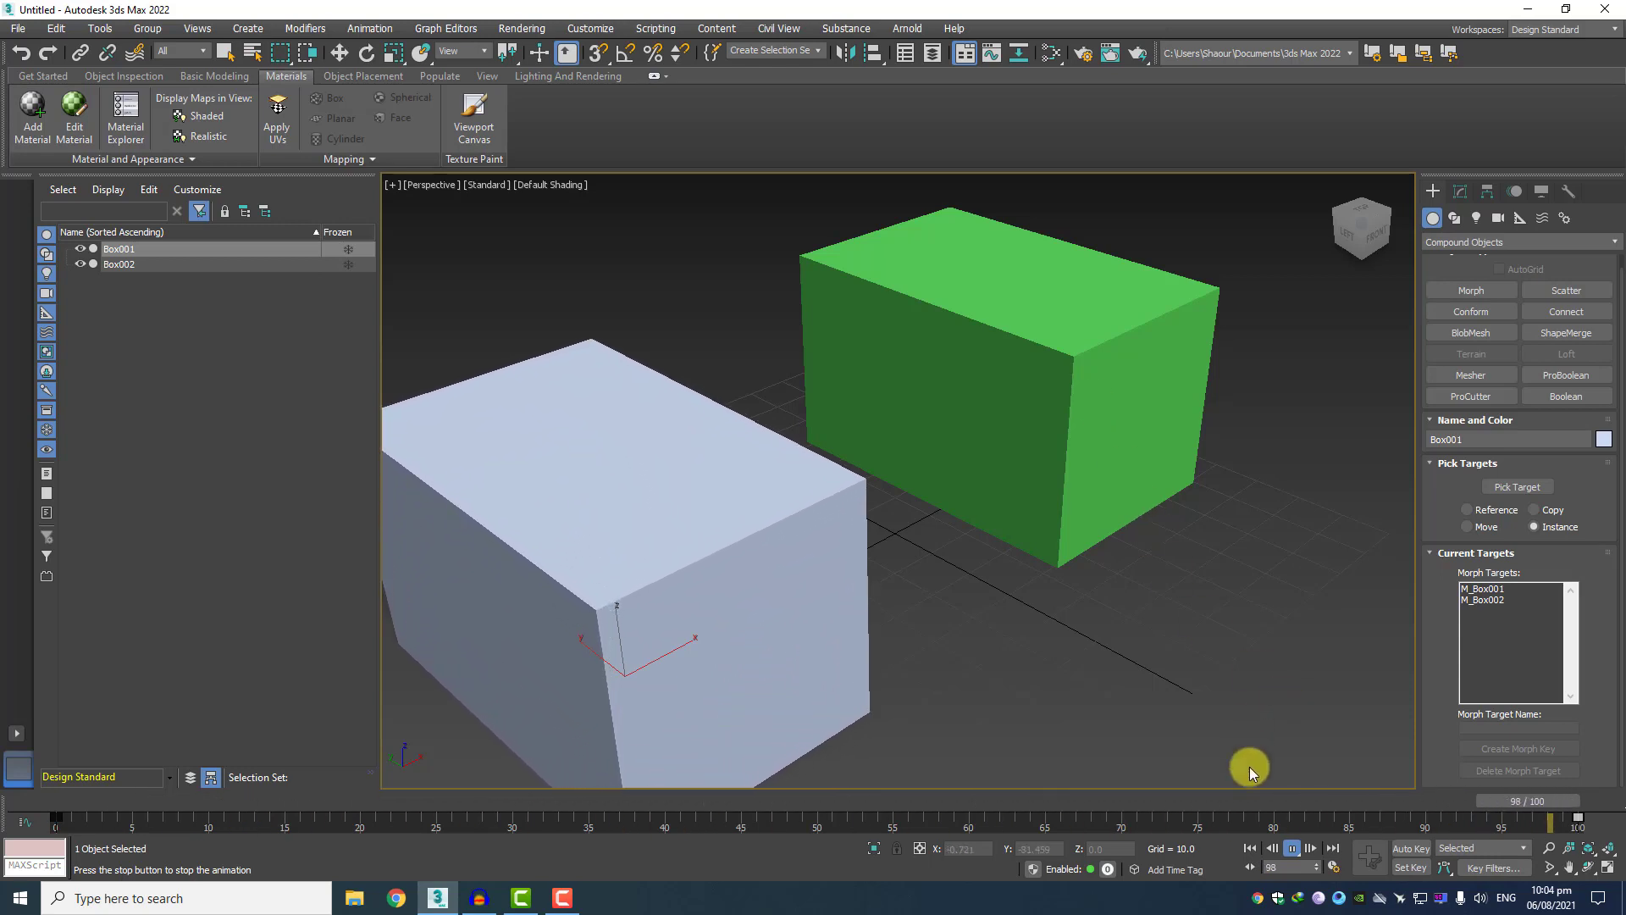
pyautogui.click(1289, 849)
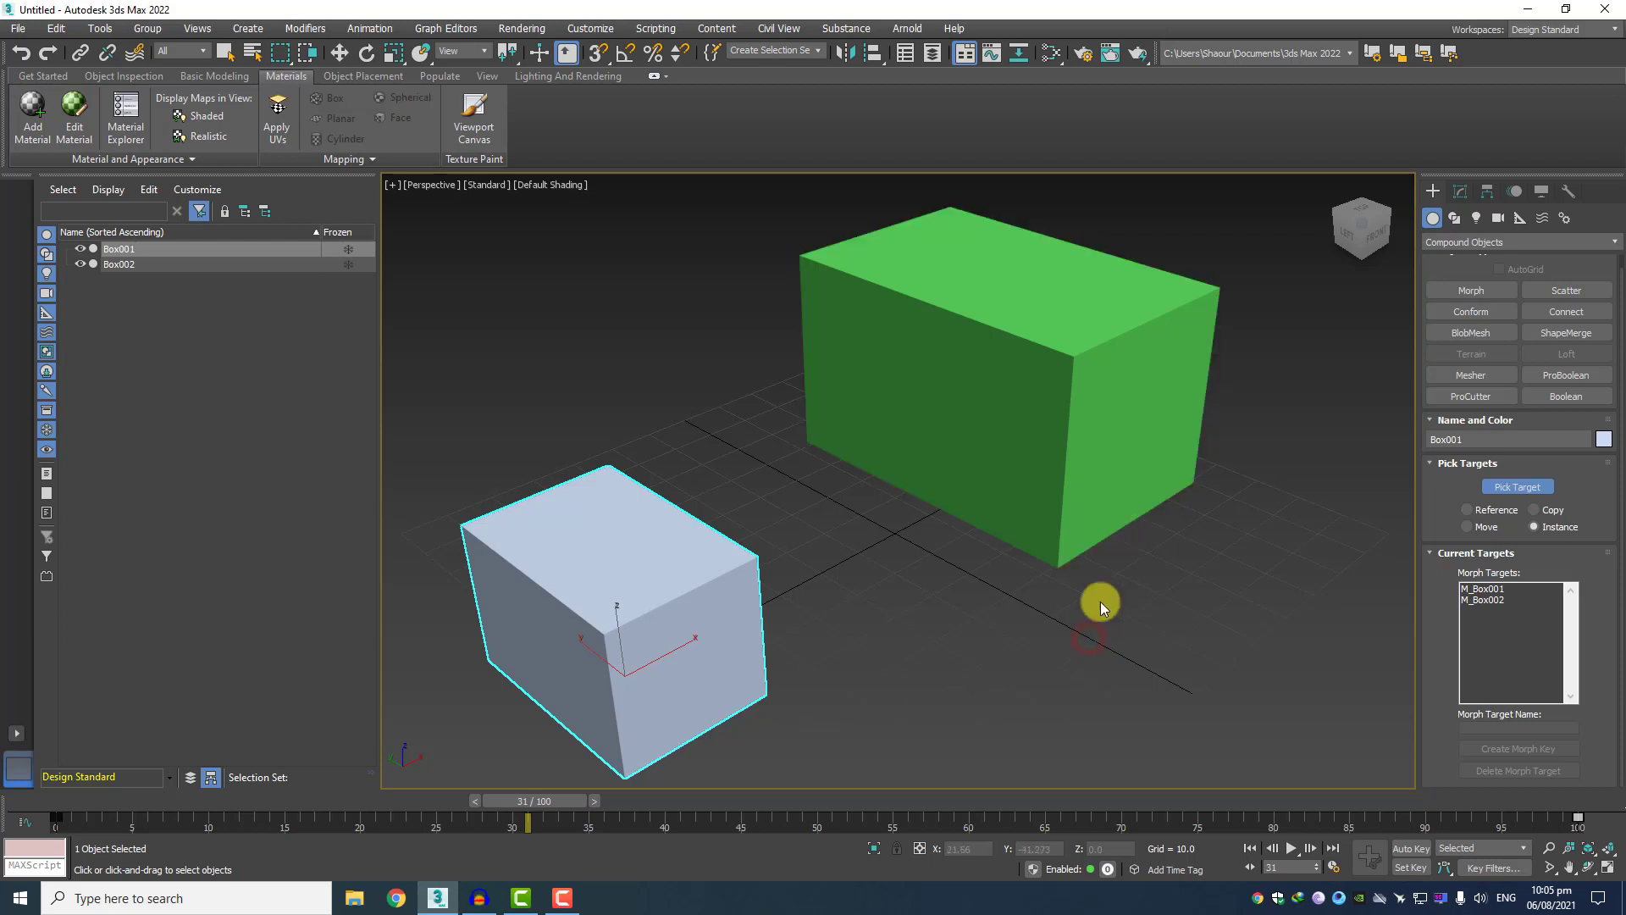
# Delete the morphed box and the green target box to empty the scene.
pyautogui.click(689, 604)
pyautogui.click(1005, 403)
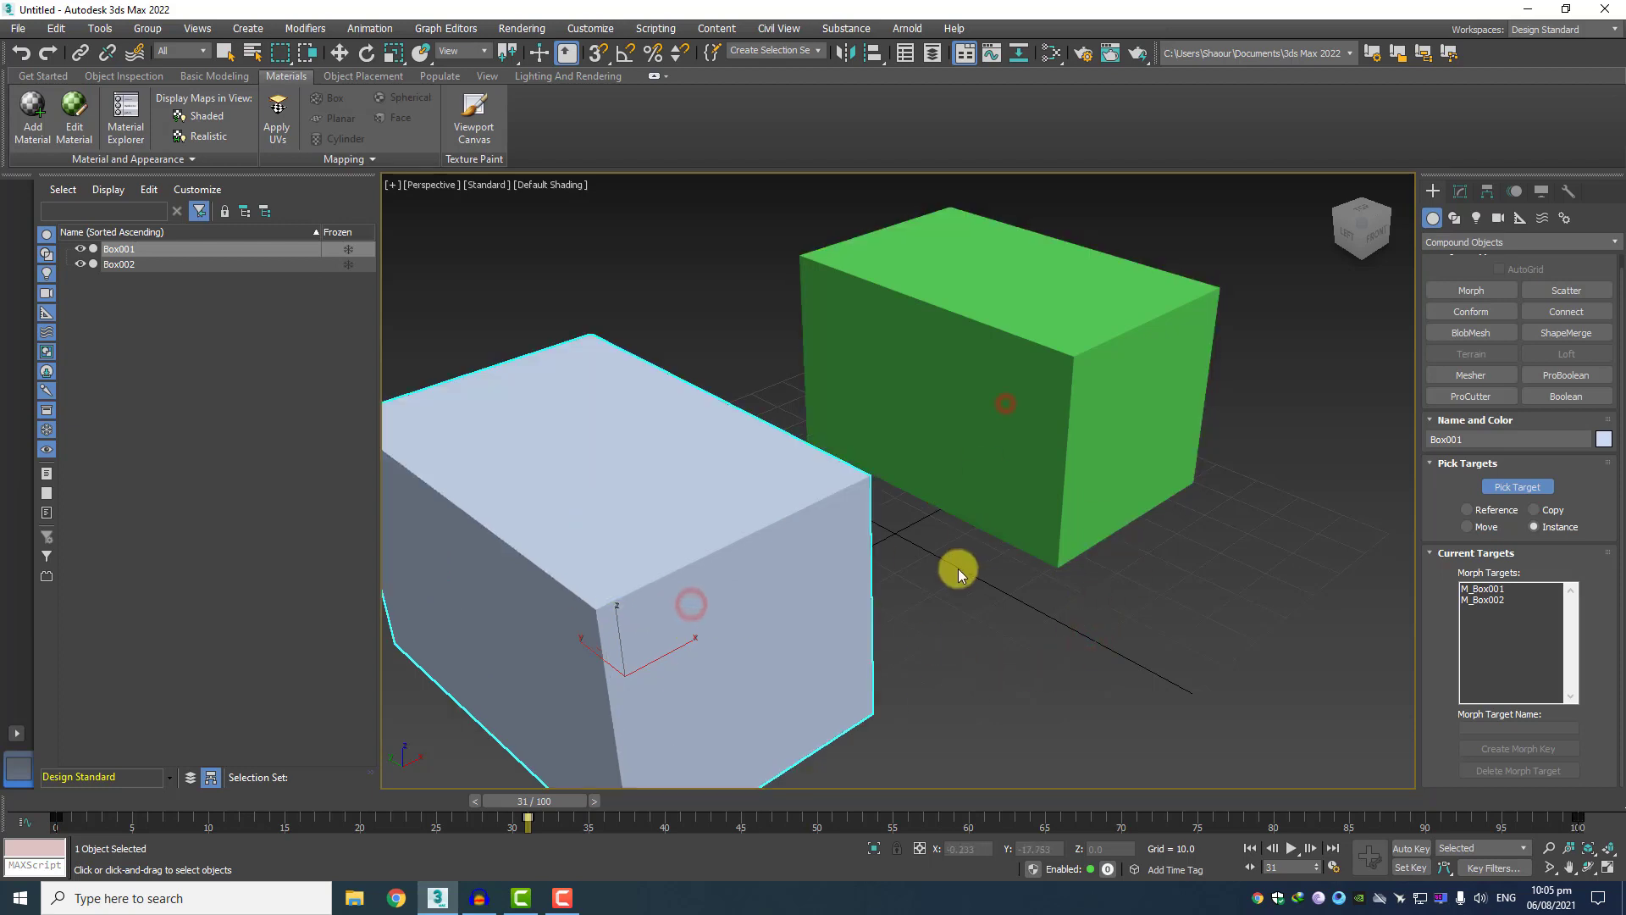
pyautogui.press('Delete')
pyautogui.click(1022, 412)
pyautogui.press('Delete')
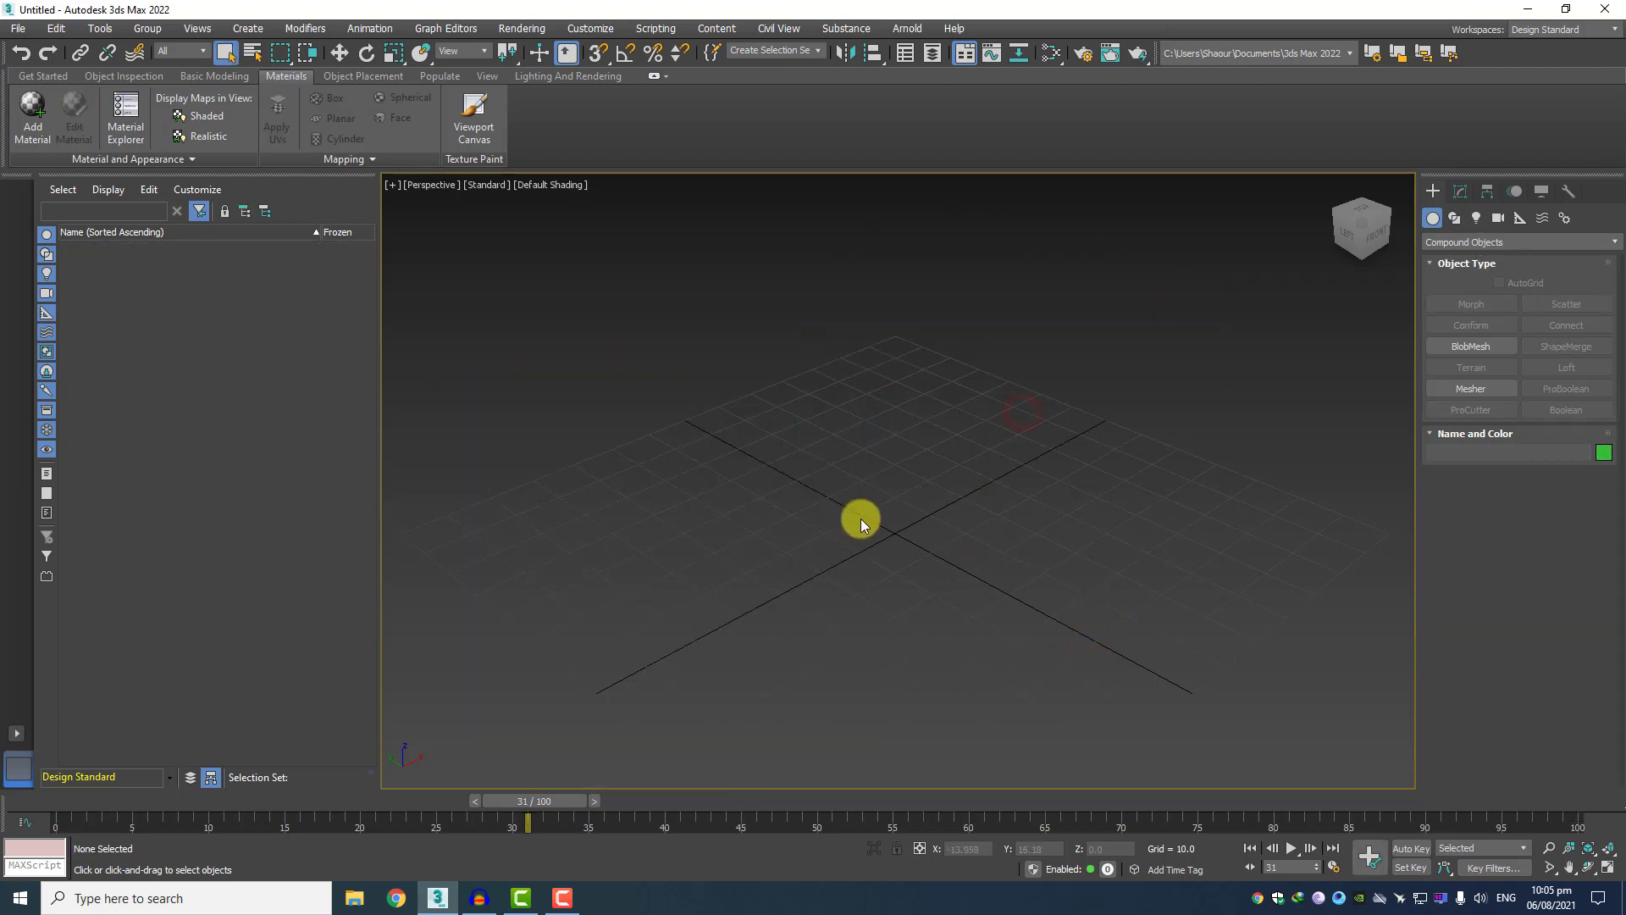
# Create a new Standard Primitives box about 34.2 long, 20.9 wide and 41.3 high on the grid's negative X side.
pyautogui.click(1439, 242)
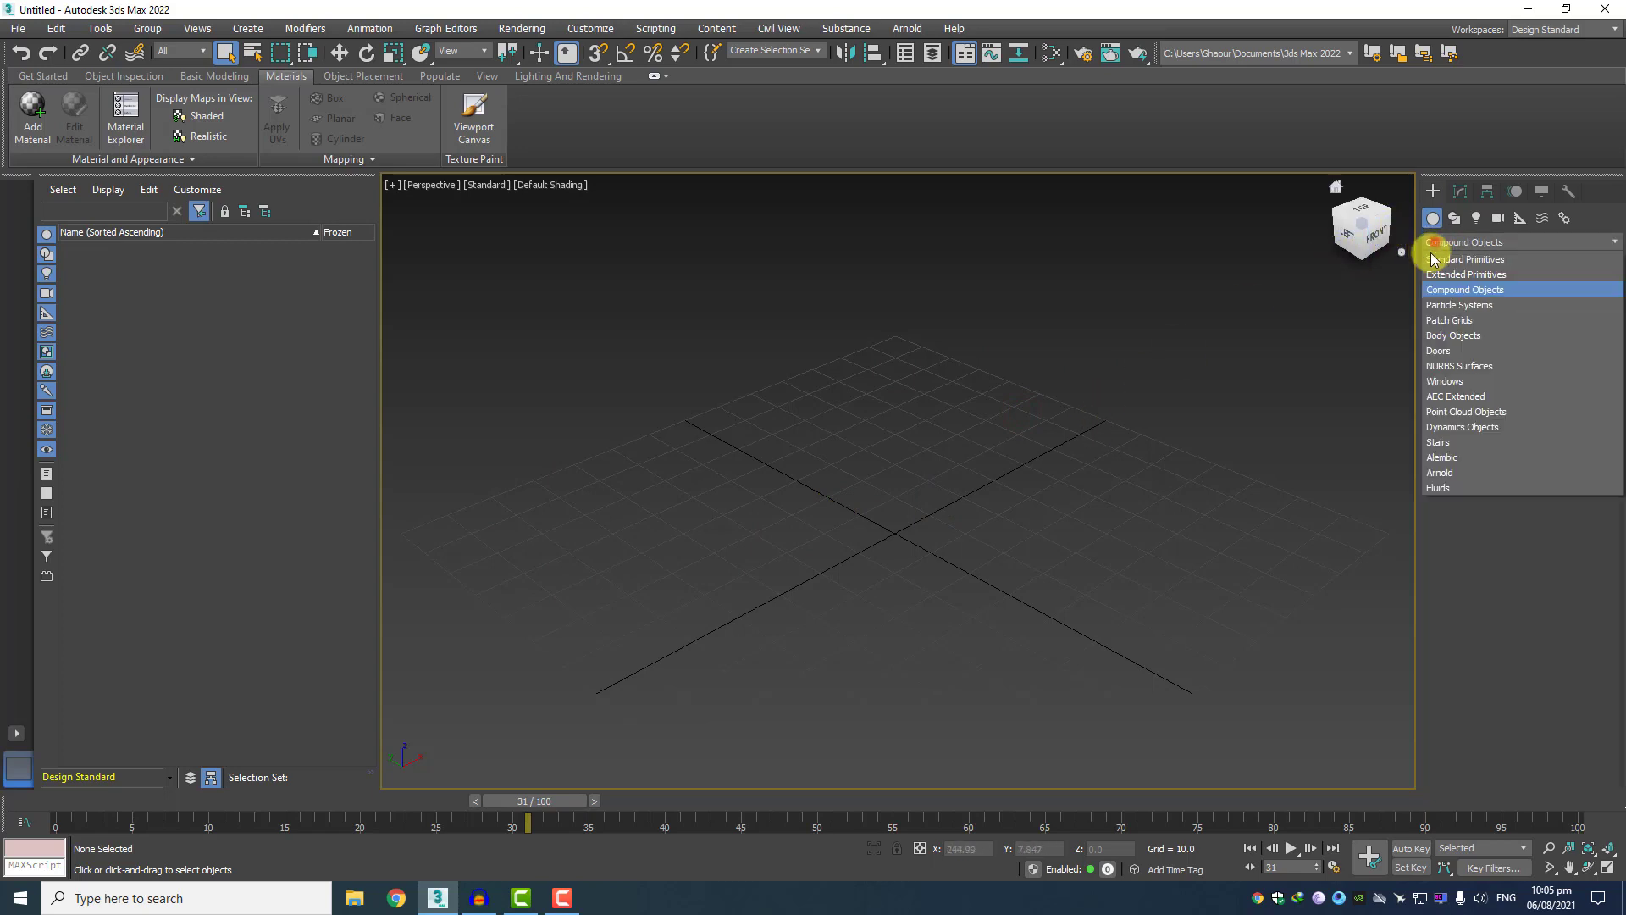
pyautogui.click(1439, 260)
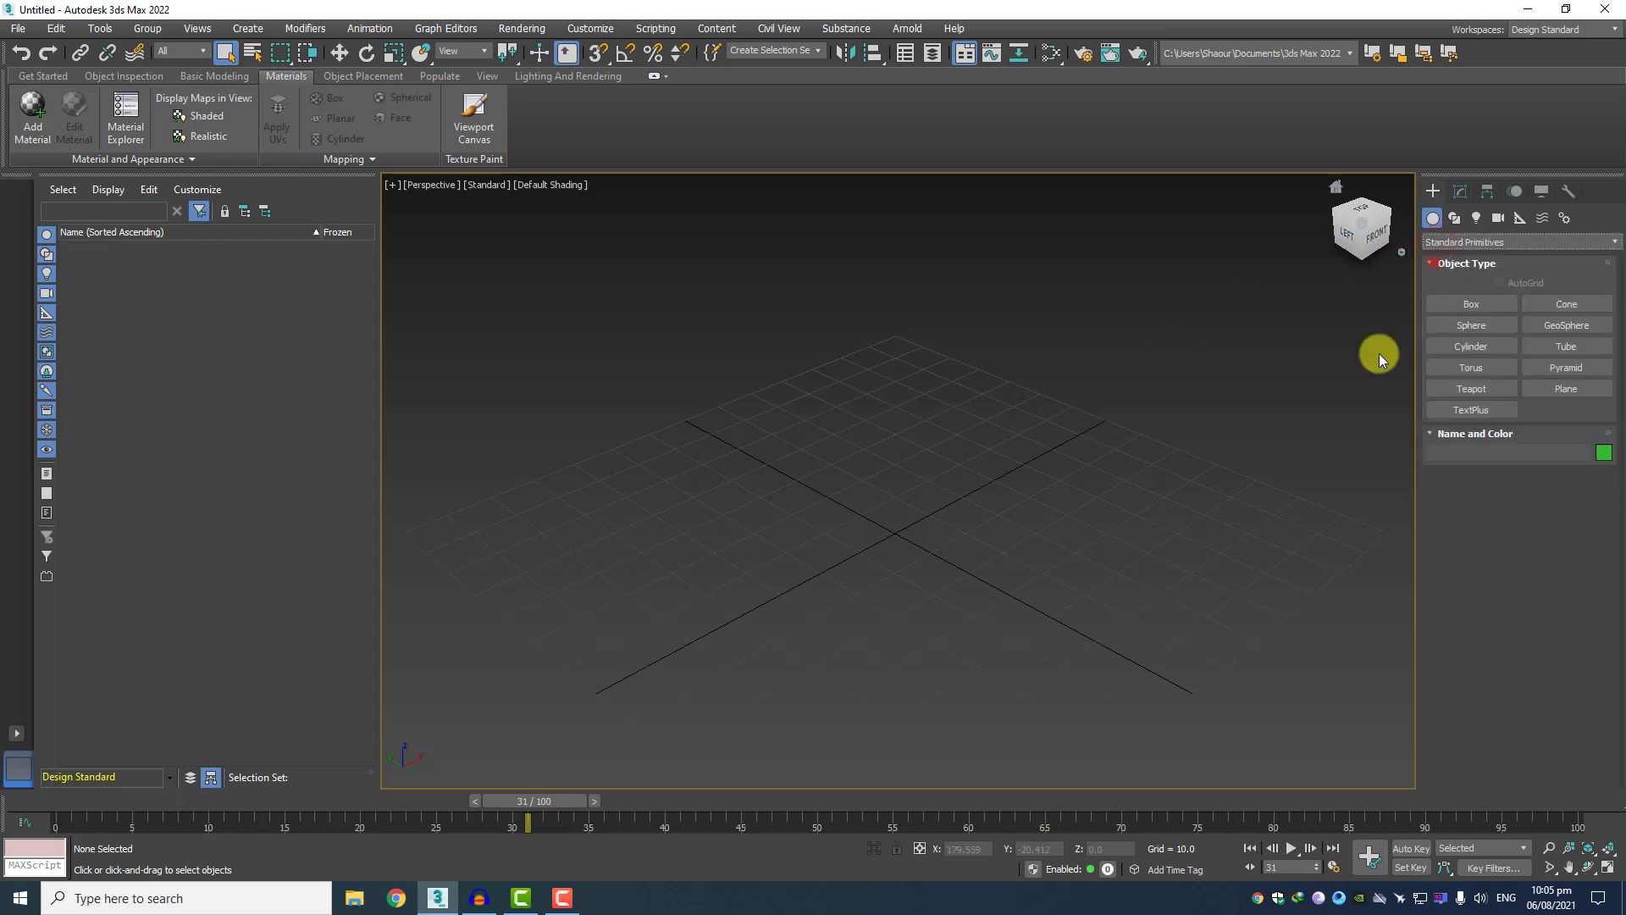
pyautogui.click(1501, 305)
pyautogui.moveTo(609, 591); pyautogui.dragTo(622, 730)
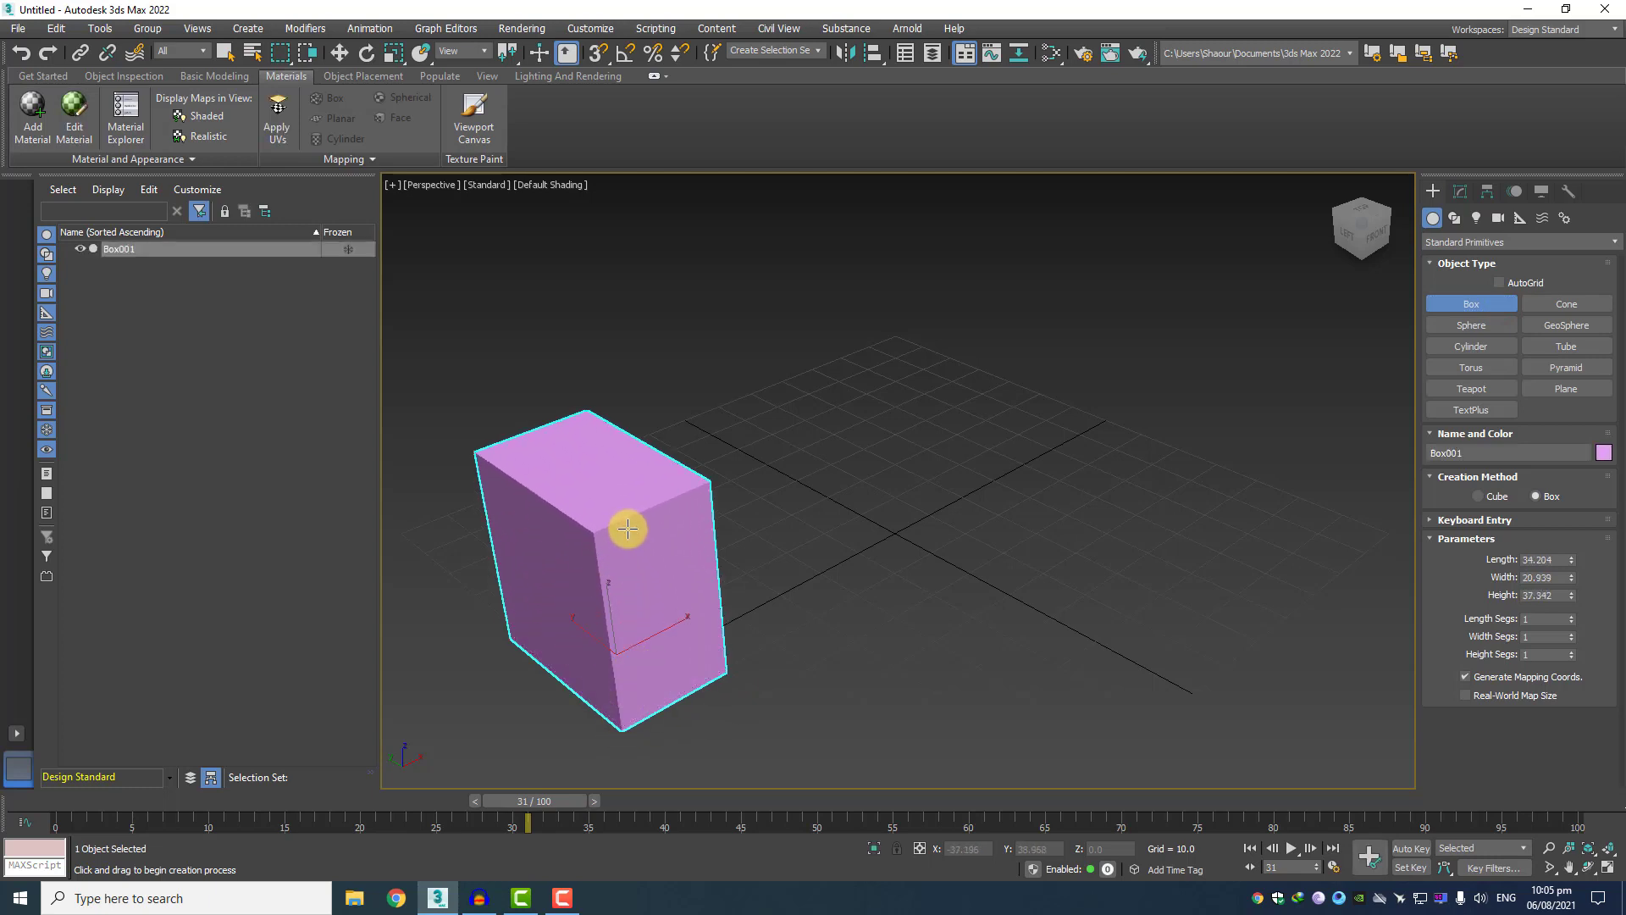
pyautogui.click(622, 508)
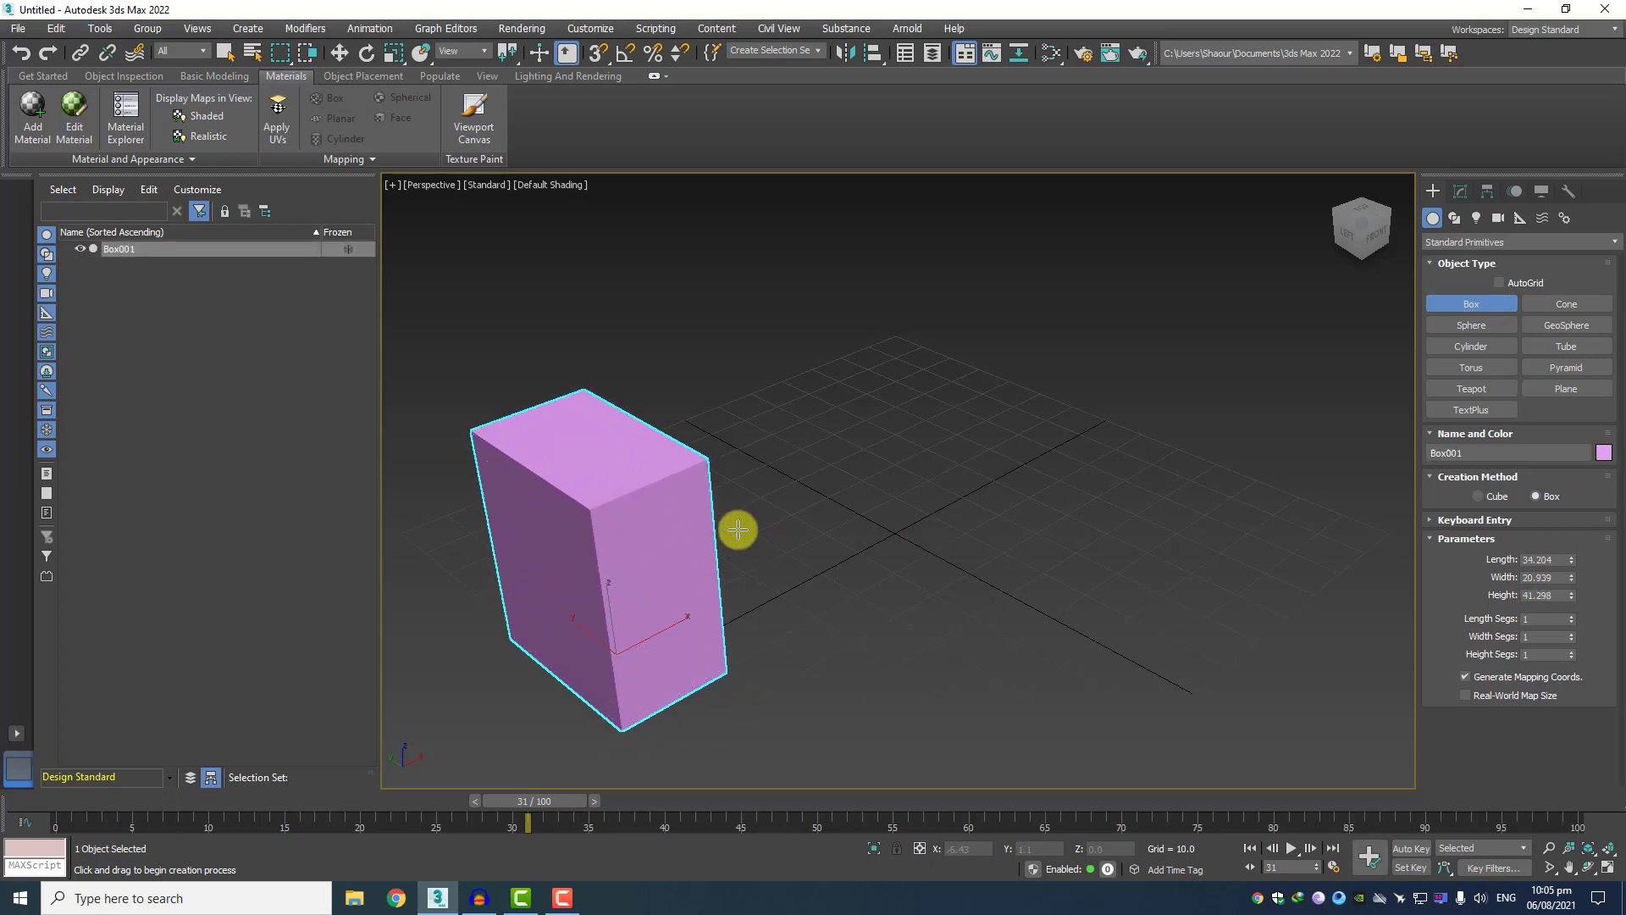
# Reduce the new box's length to about 11.3 and set its width to 10 and its height to 50.
pyautogui.moveTo(1572, 565); pyautogui.dragTo(1570, 610)
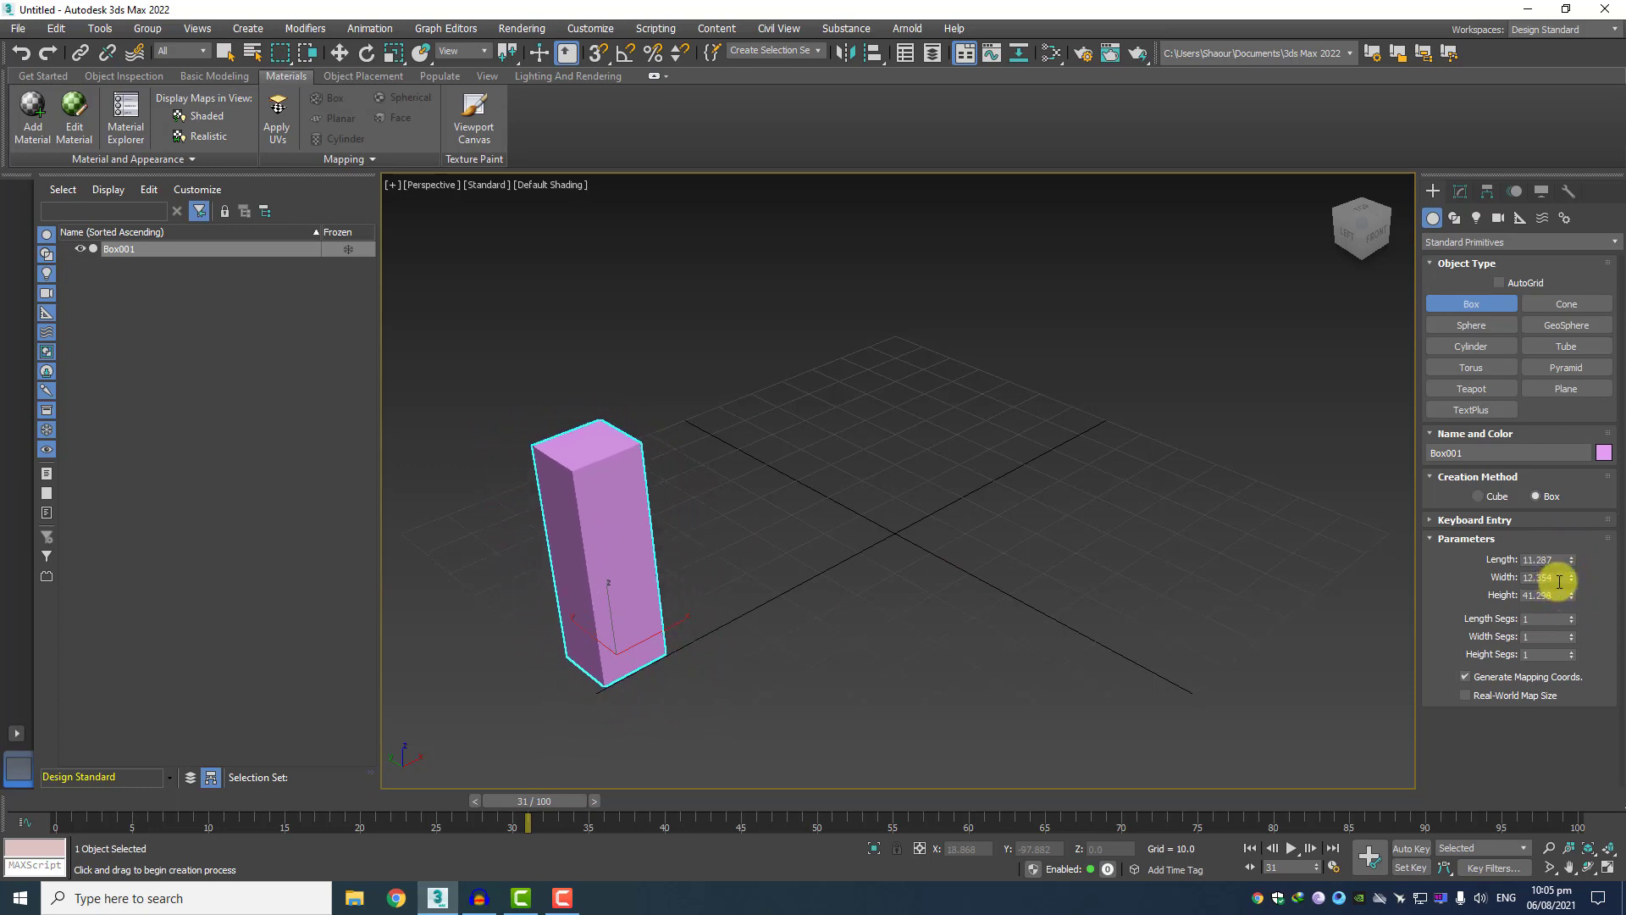
pyautogui.write('10')
pyautogui.press('Return')
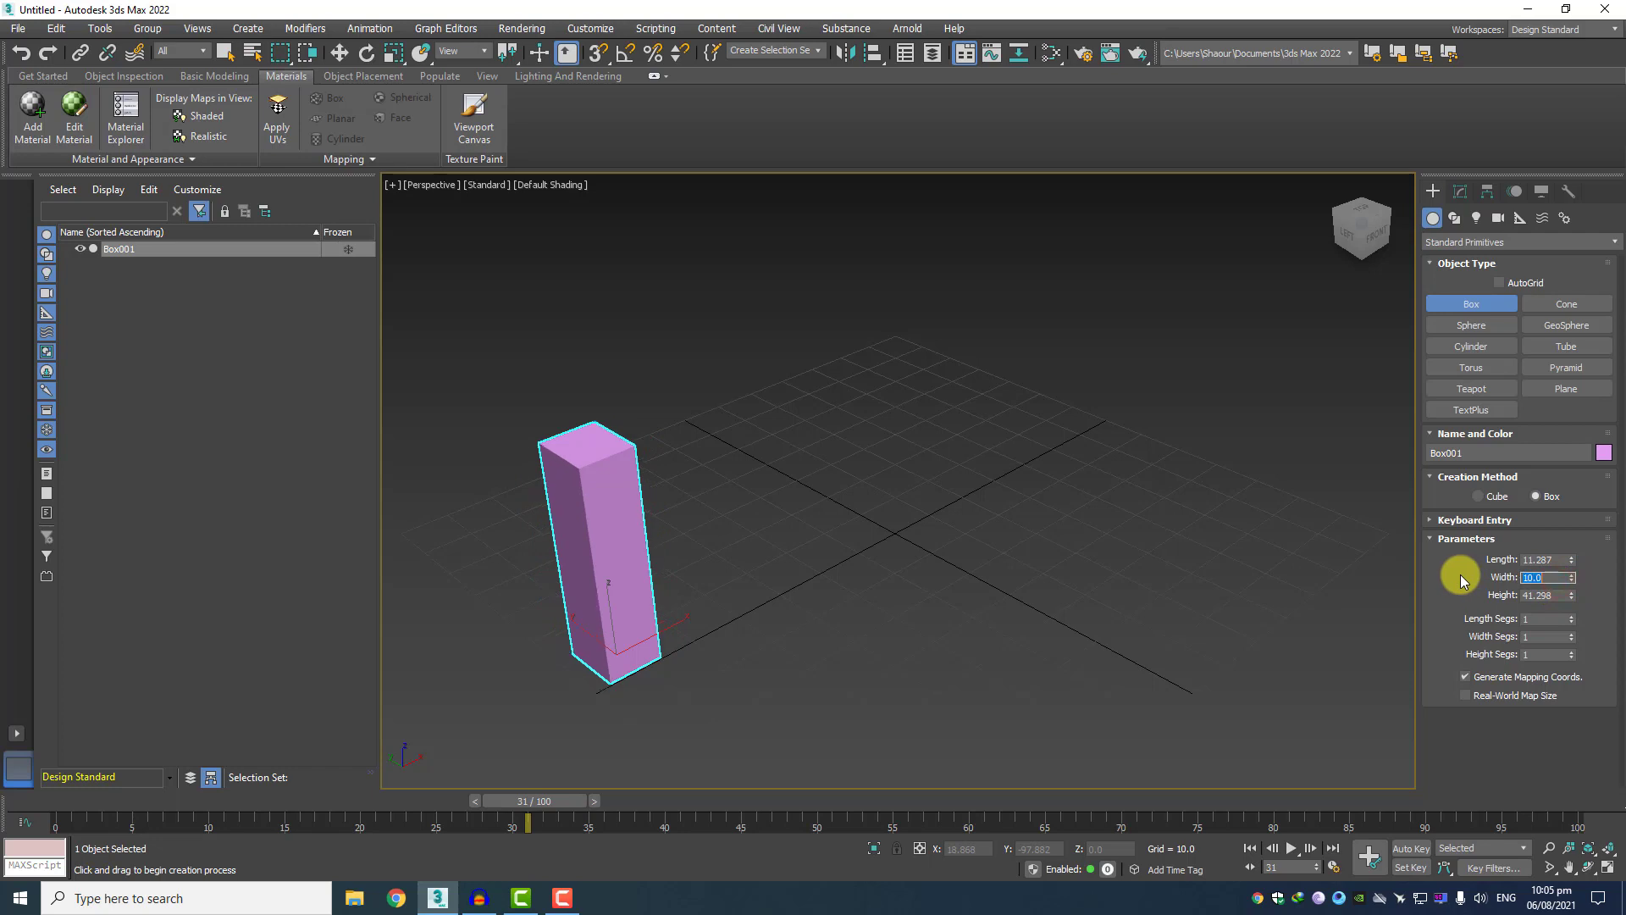
pyautogui.doubleClick(1550, 595)
pyautogui.write('10')
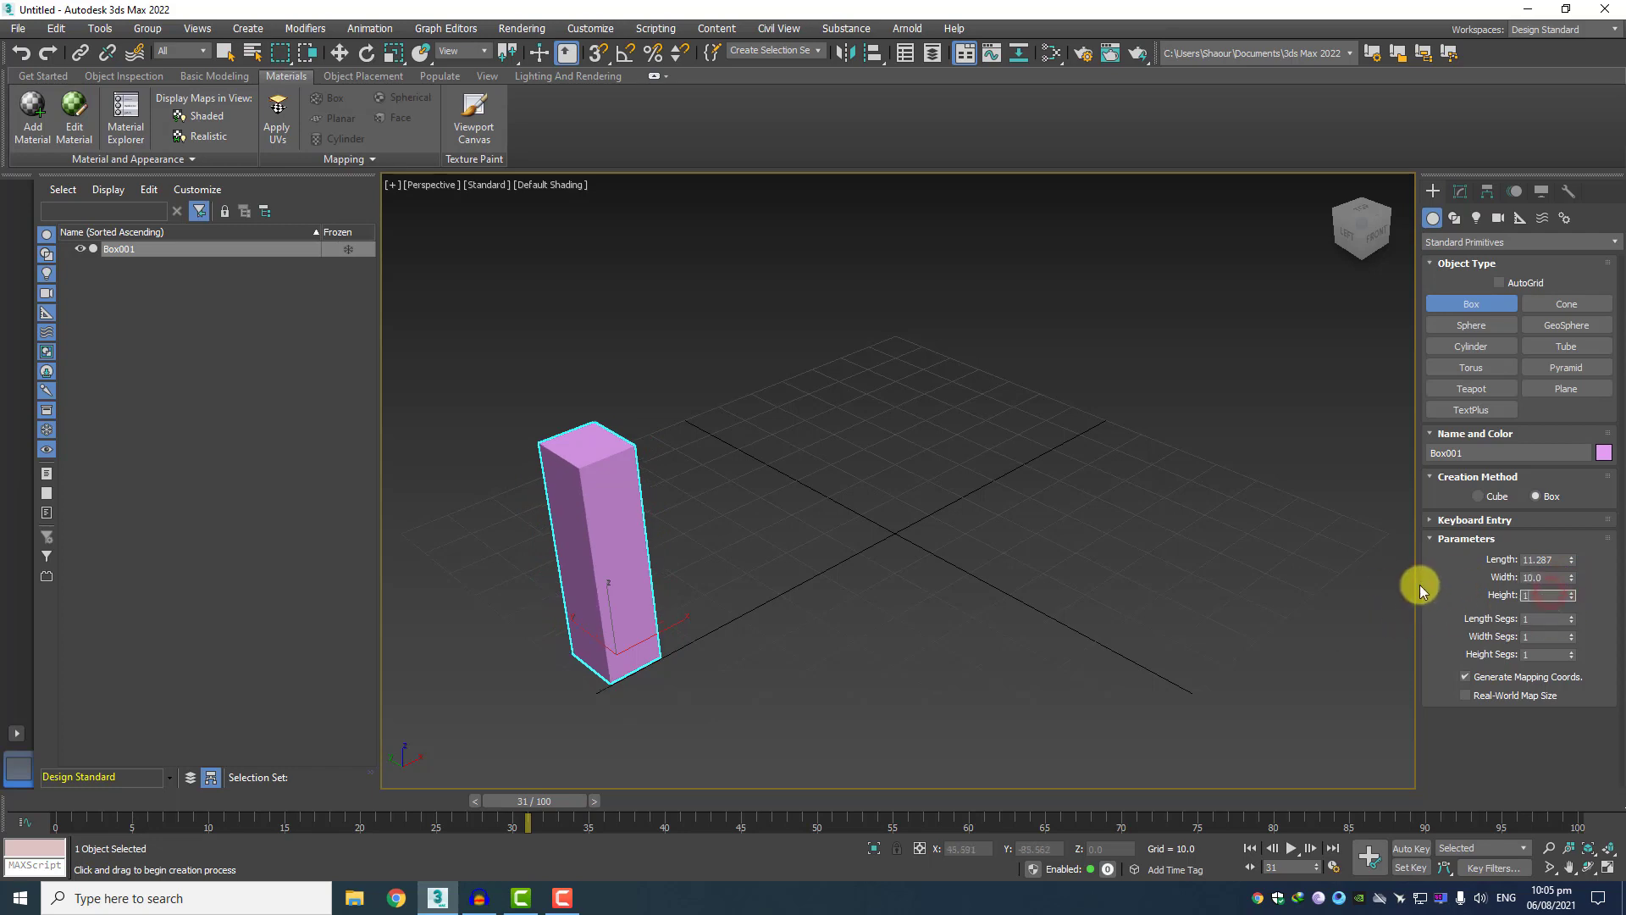
pyautogui.press('Return')
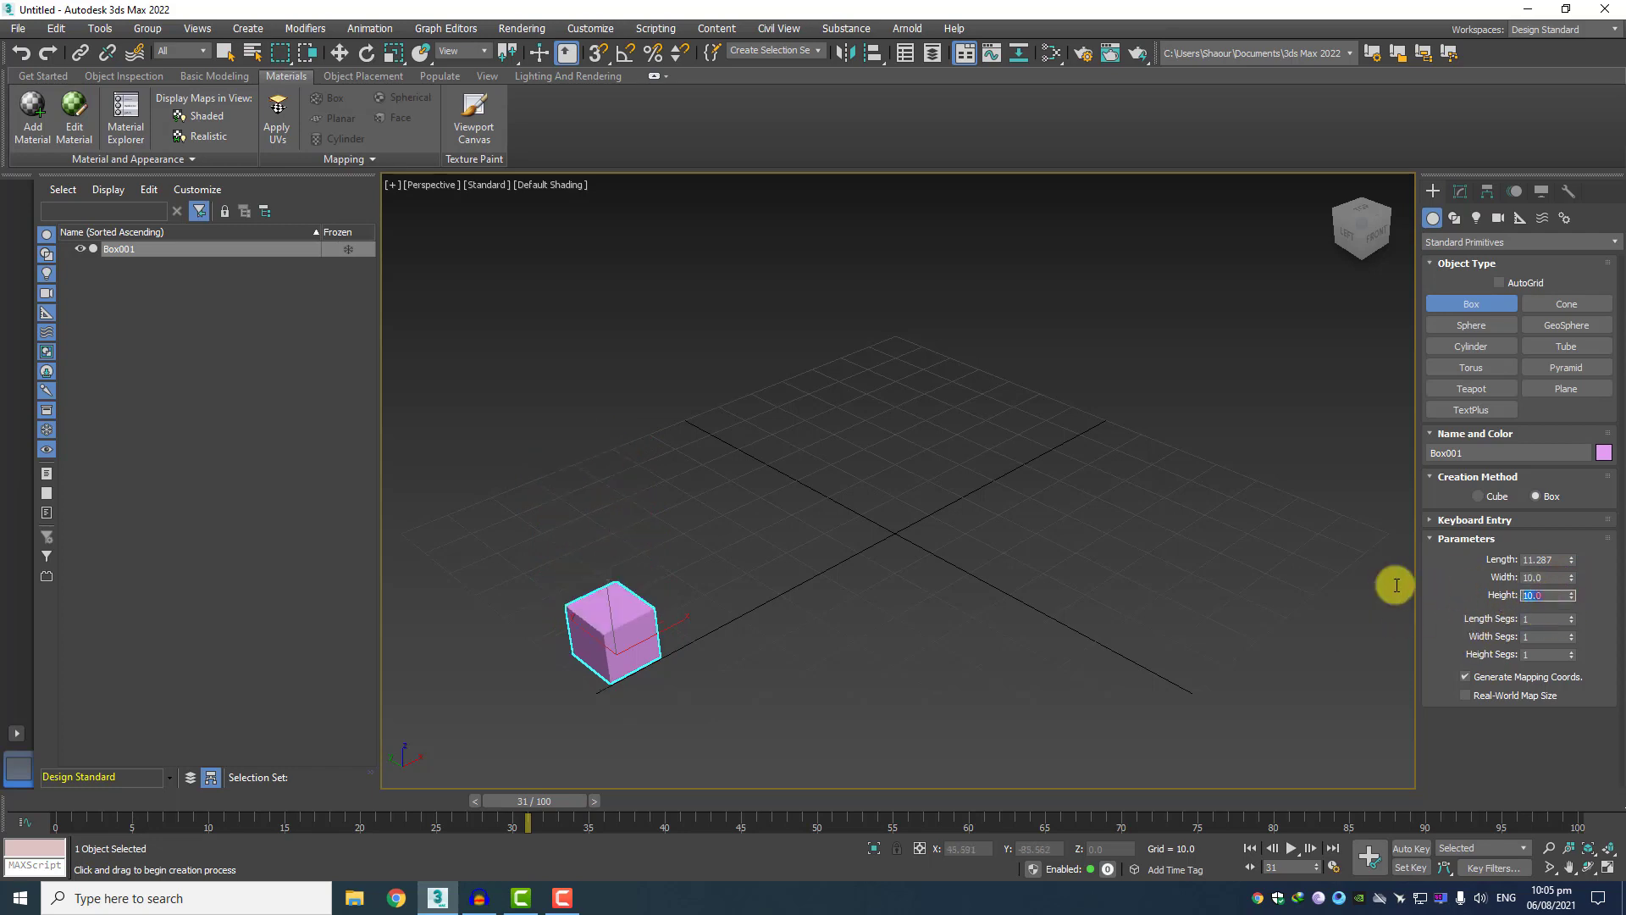
pyautogui.press('Return')
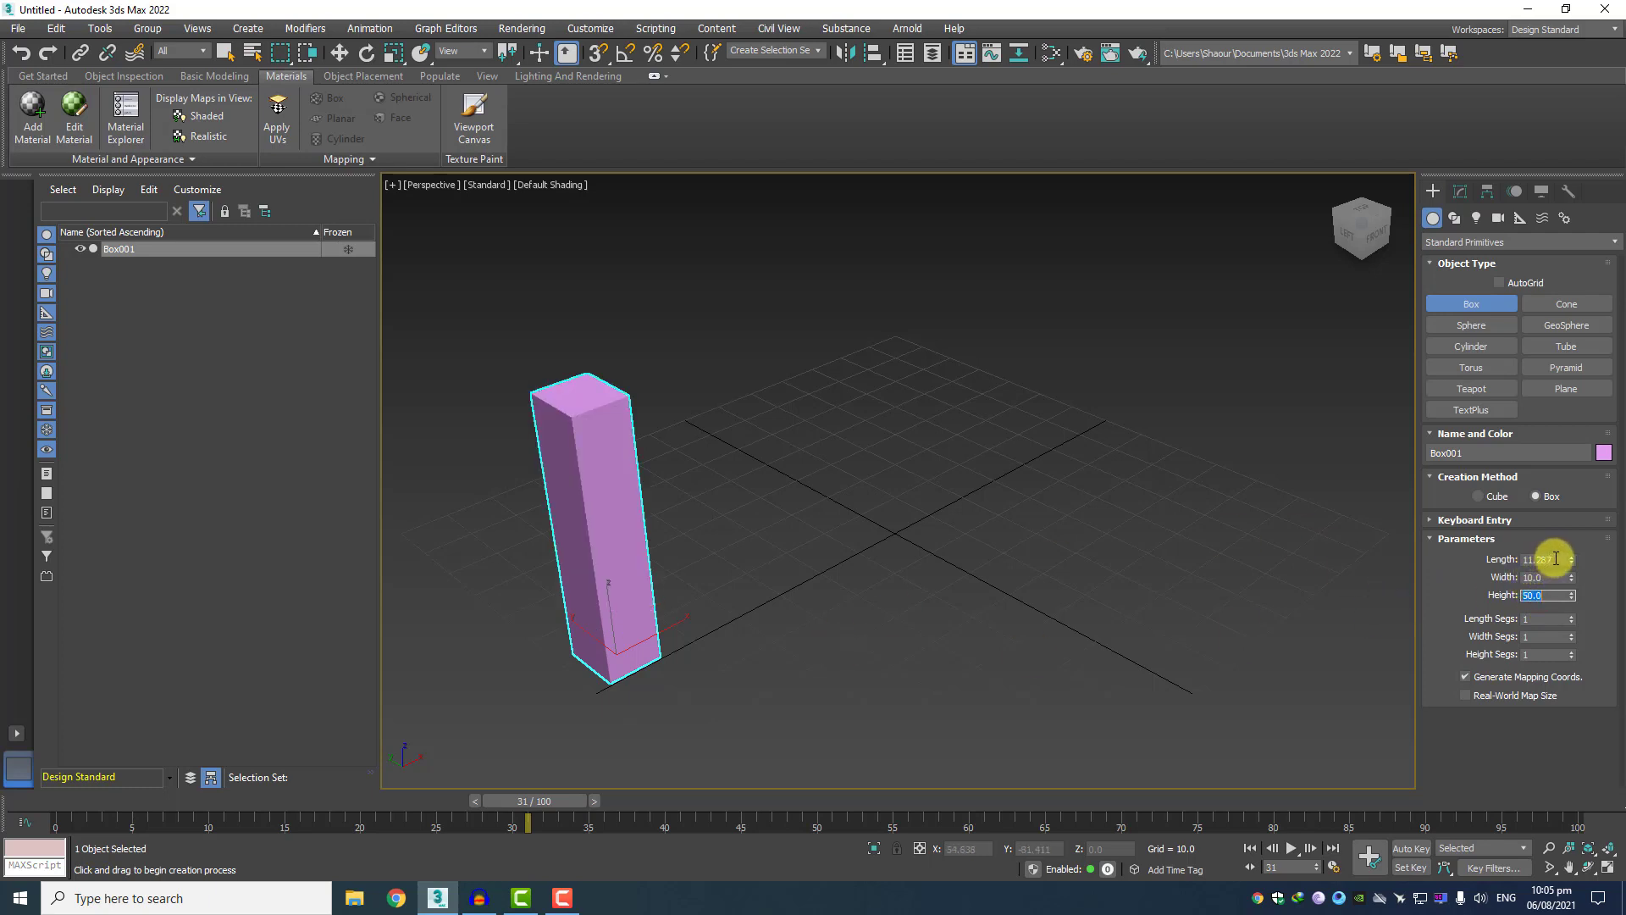
# Set the box's length to 10.
pyautogui.doubleClick(1549, 559)
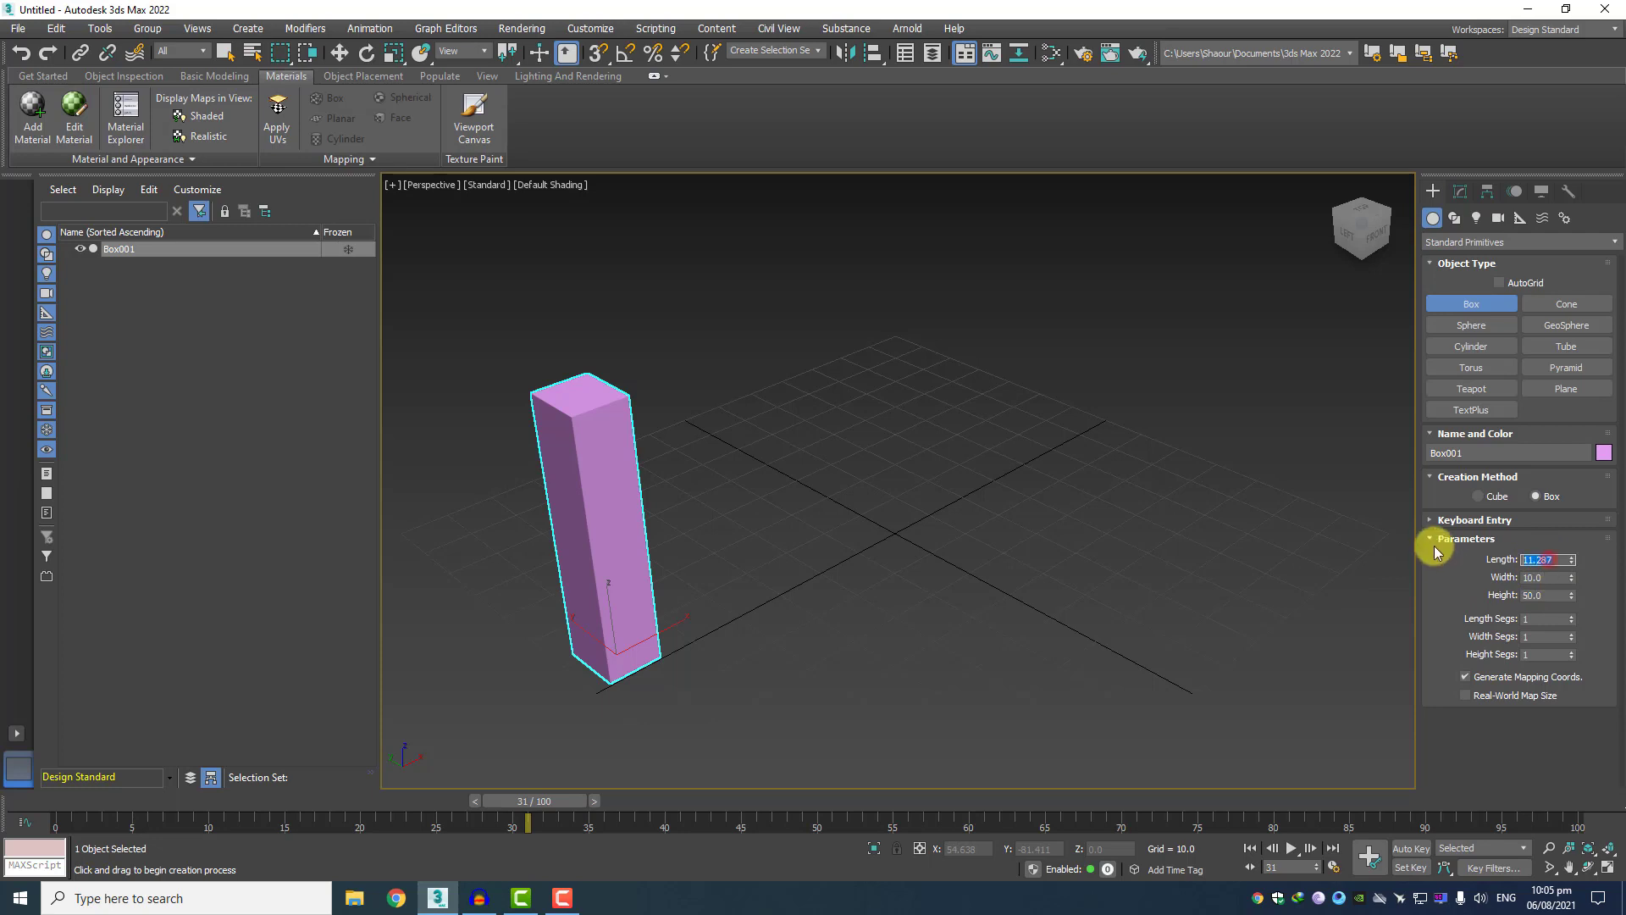
pyautogui.write('10')
pyautogui.press('Return')
# Set the box's length, width and height segments to 50 each and end box creation.
pyautogui.scroll(2, 551, 438)
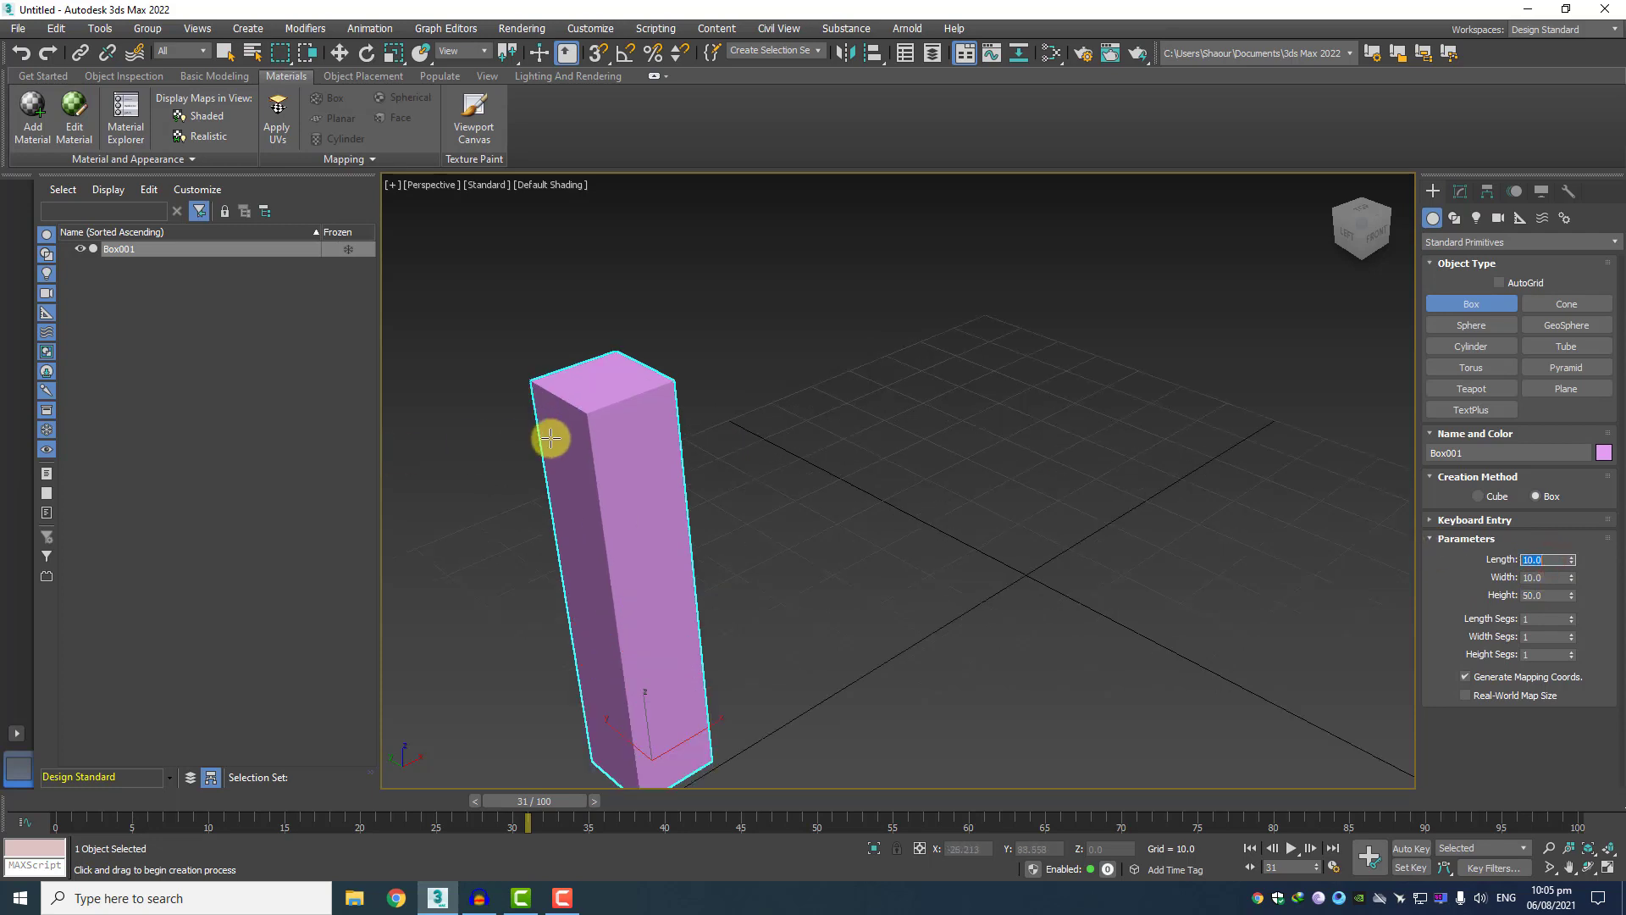
pyautogui.moveTo(560, 500); pyautogui.dragTo(581, 459, button='middle')
pyautogui.moveTo(638, 541); pyautogui.dragTo(617, 539, button='middle')
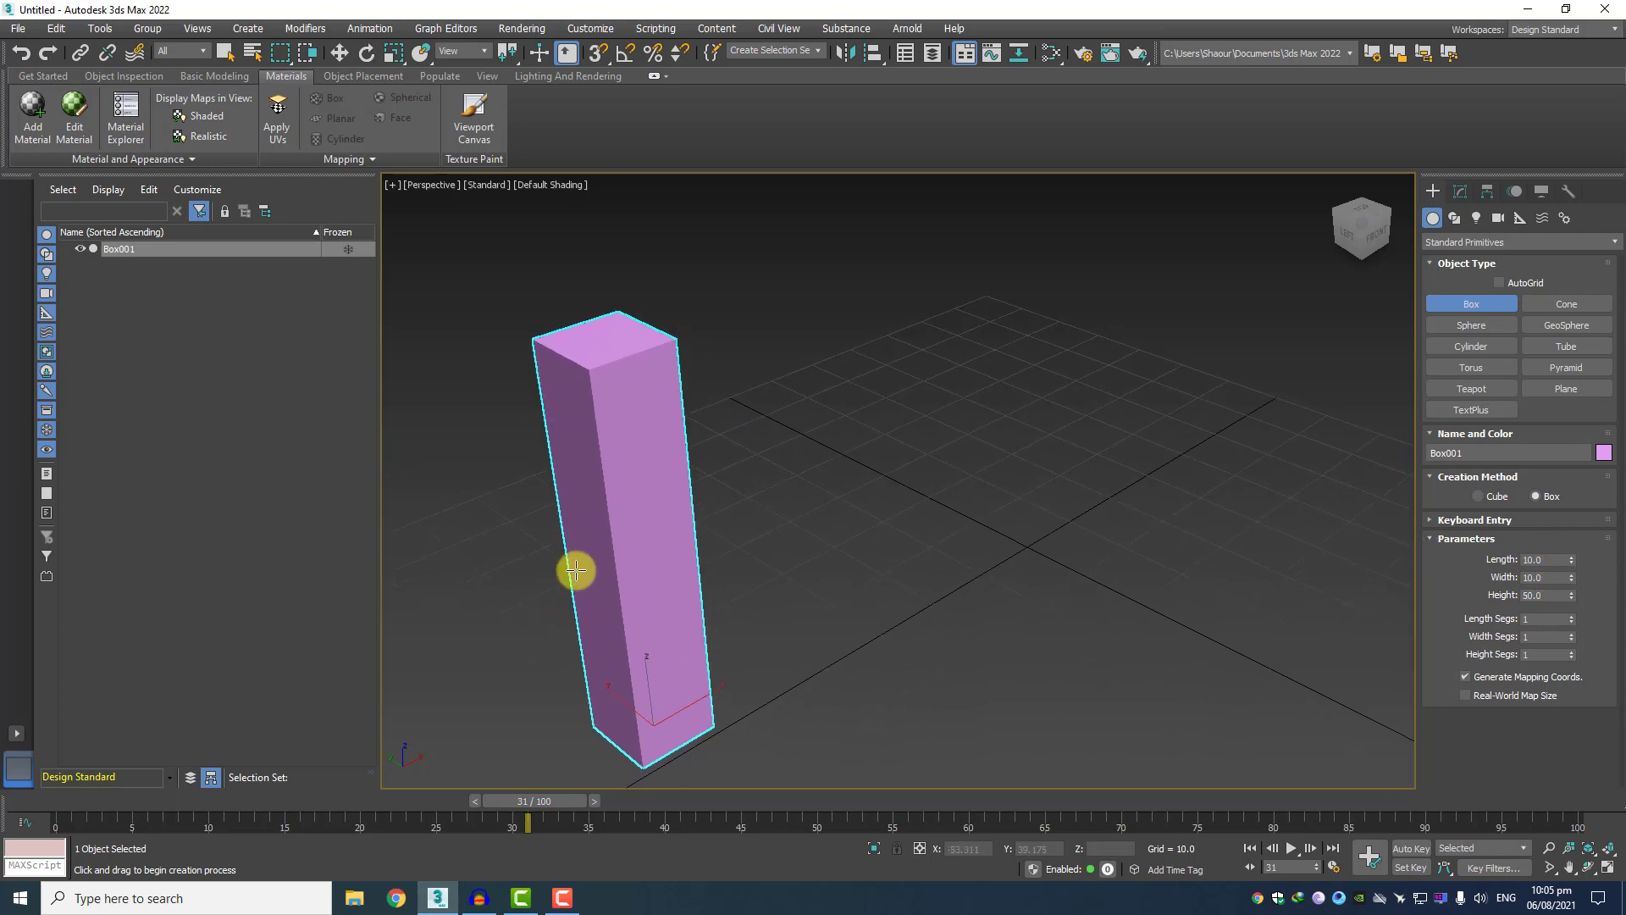
pyautogui.scroll(-2, 643, 525)
pyautogui.scroll(2, 880, 614)
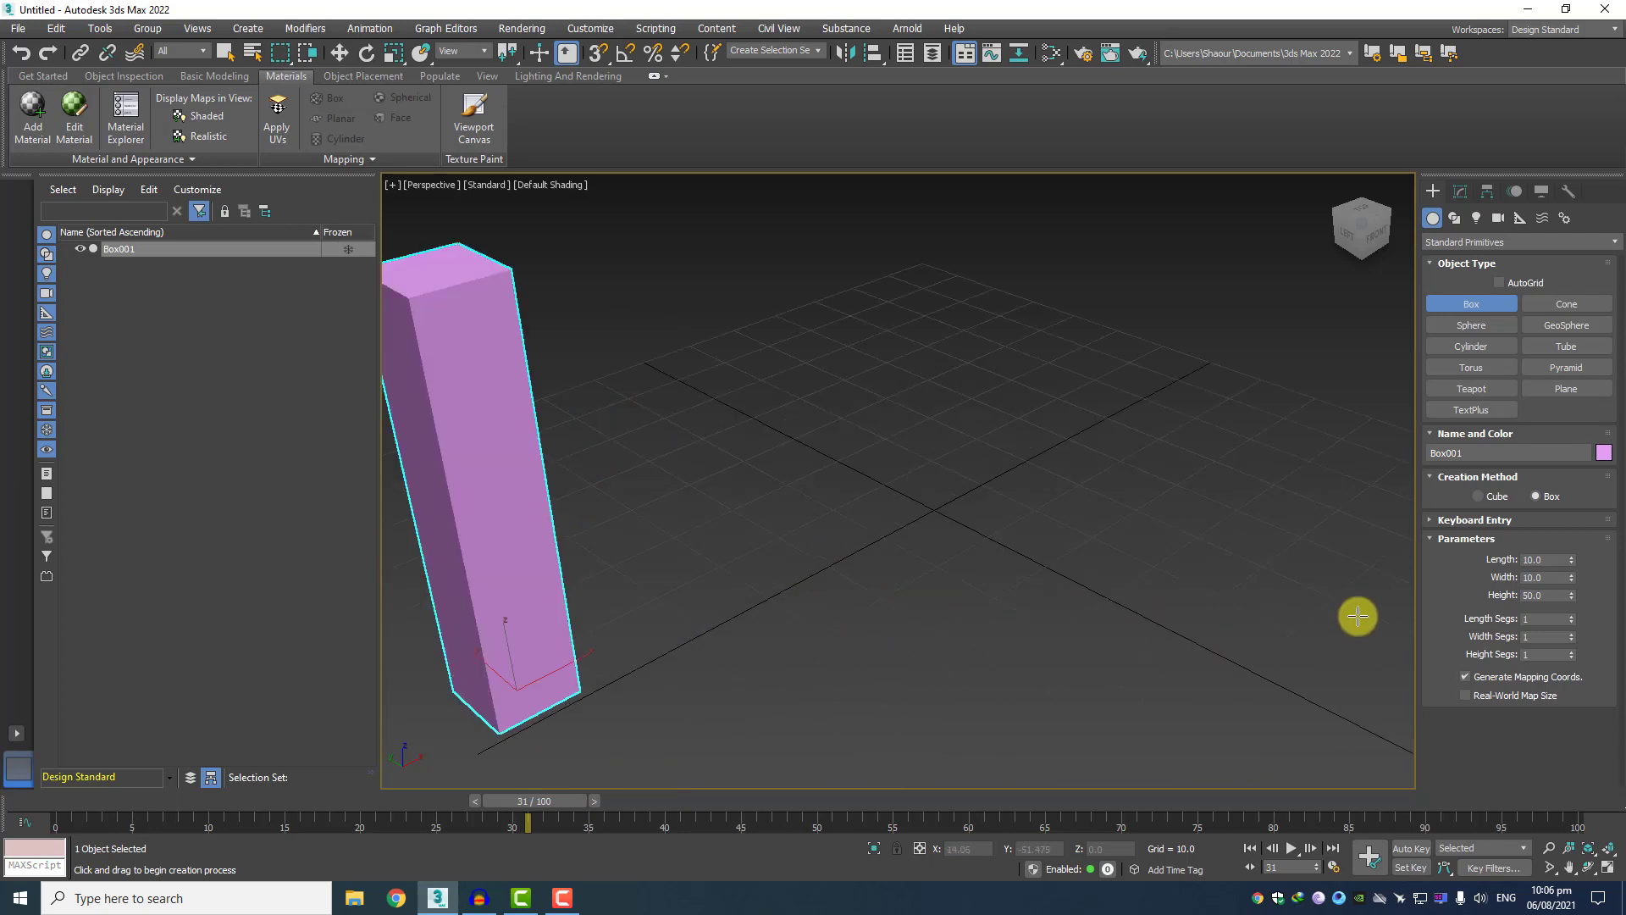
pyautogui.moveTo(825, 551); pyautogui.dragTo(932, 586, button='middle')
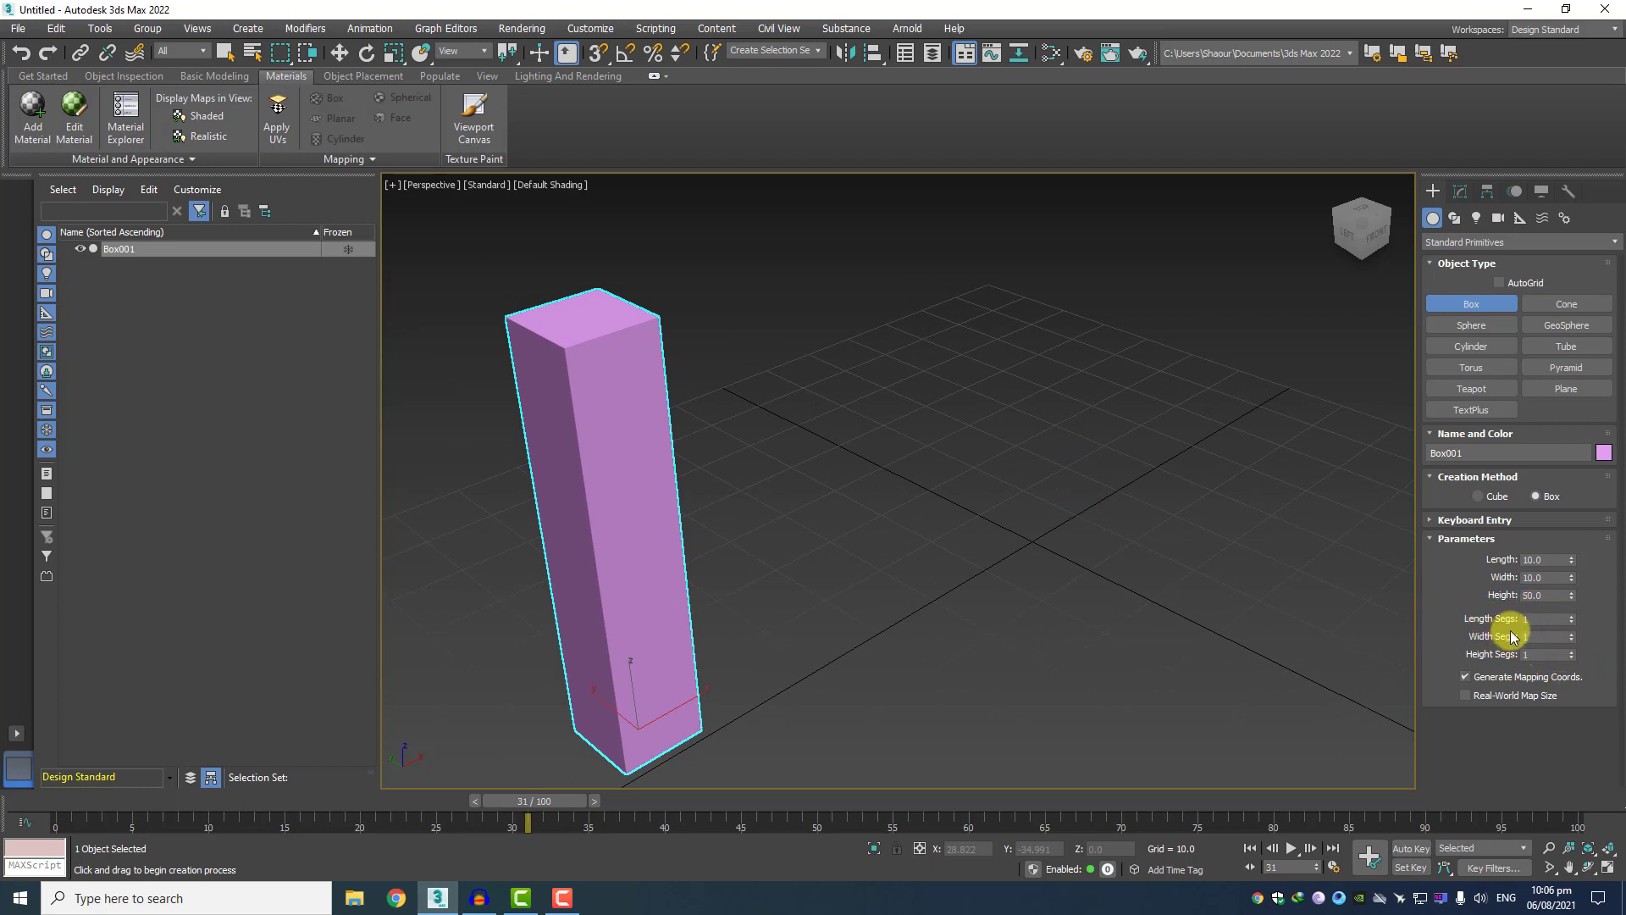
pyautogui.click(1535, 619)
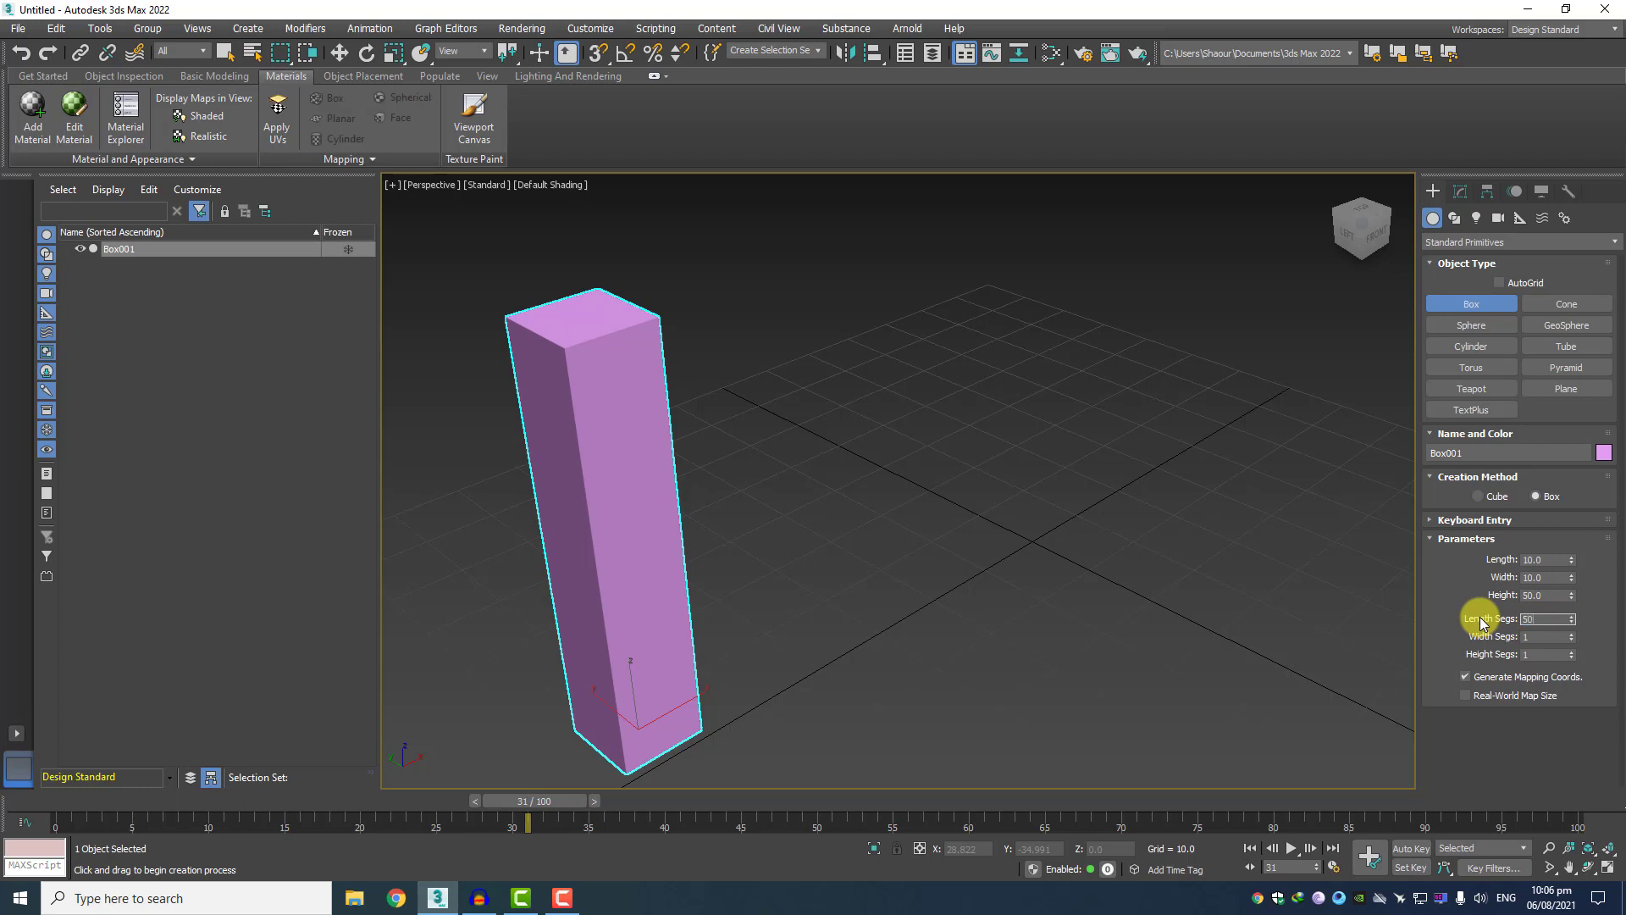
pyautogui.click(1547, 636)
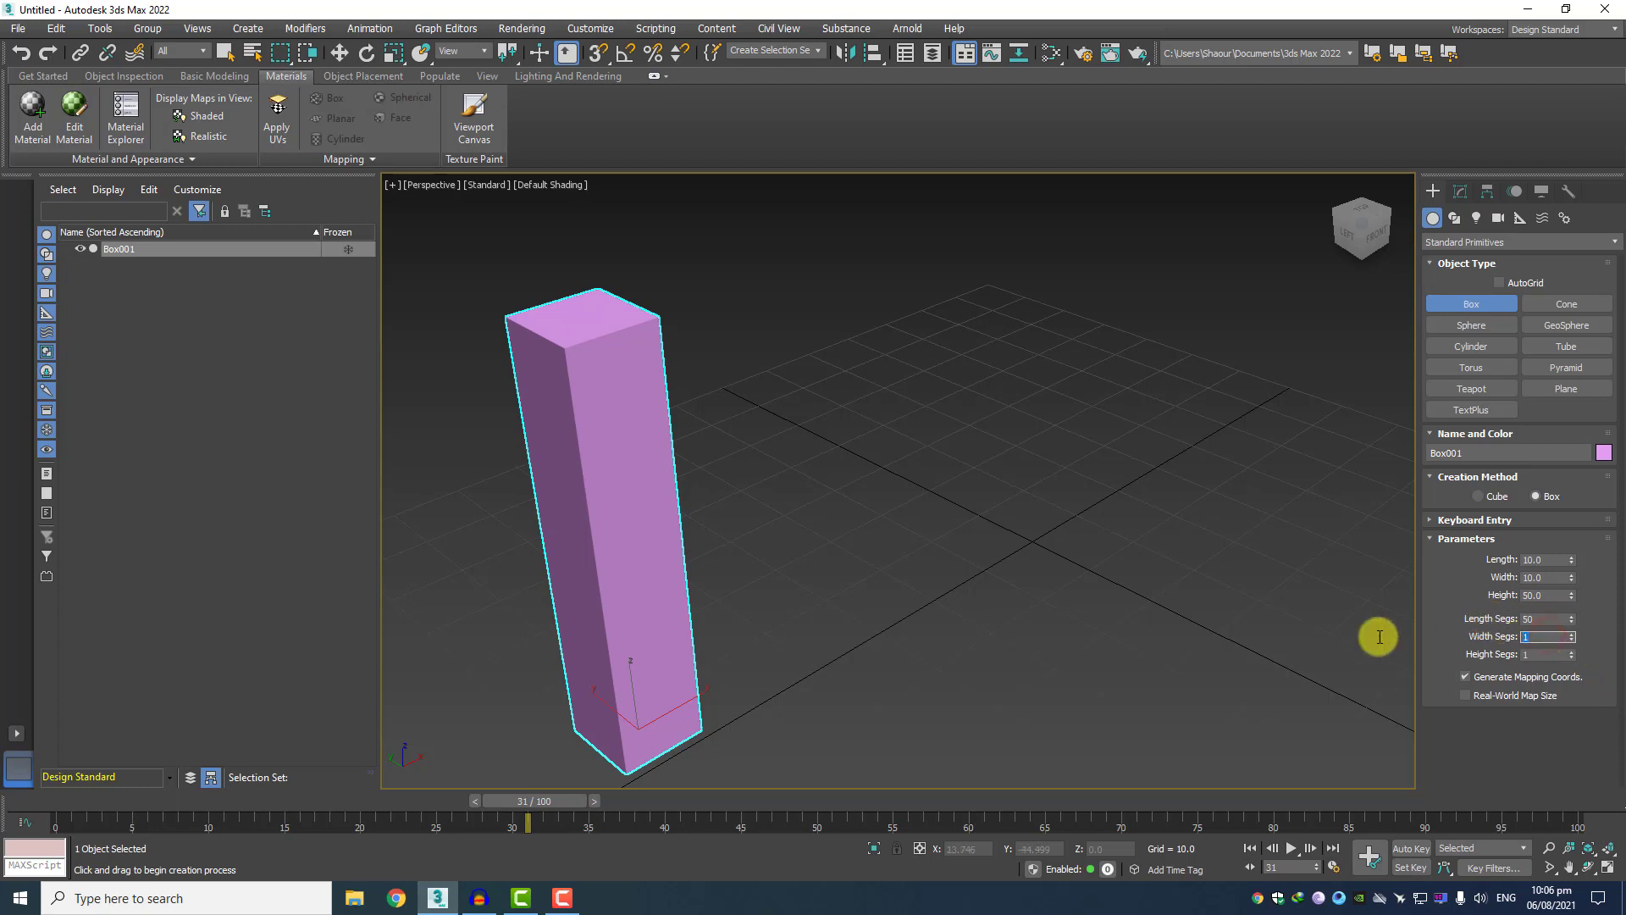
pyautogui.click(1548, 655)
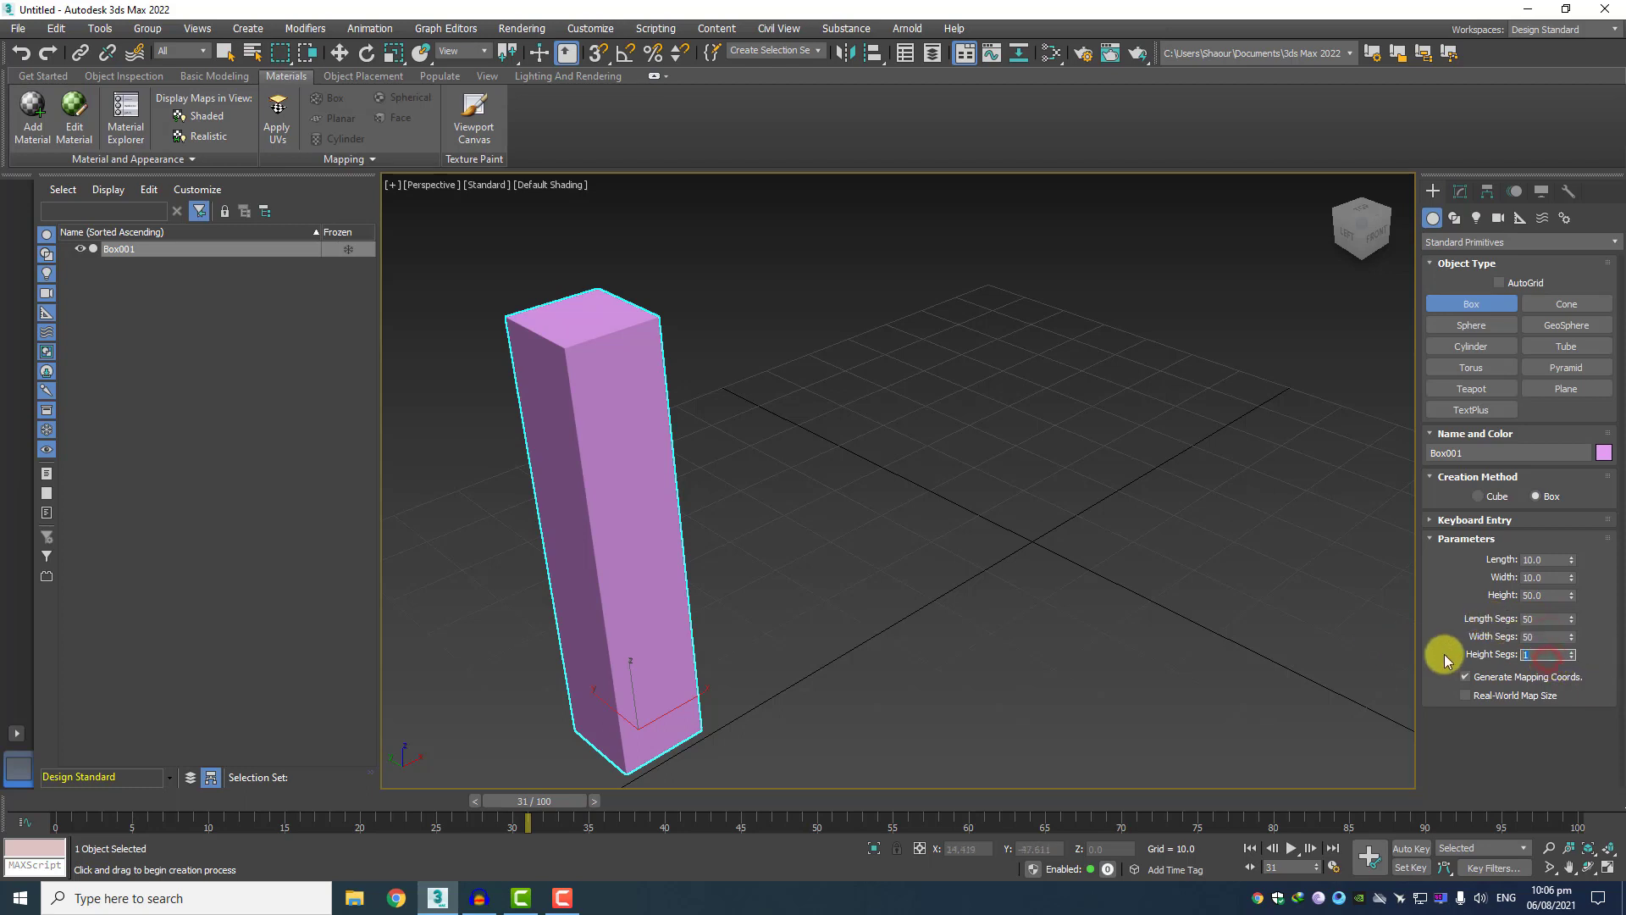
pyautogui.press('Return')
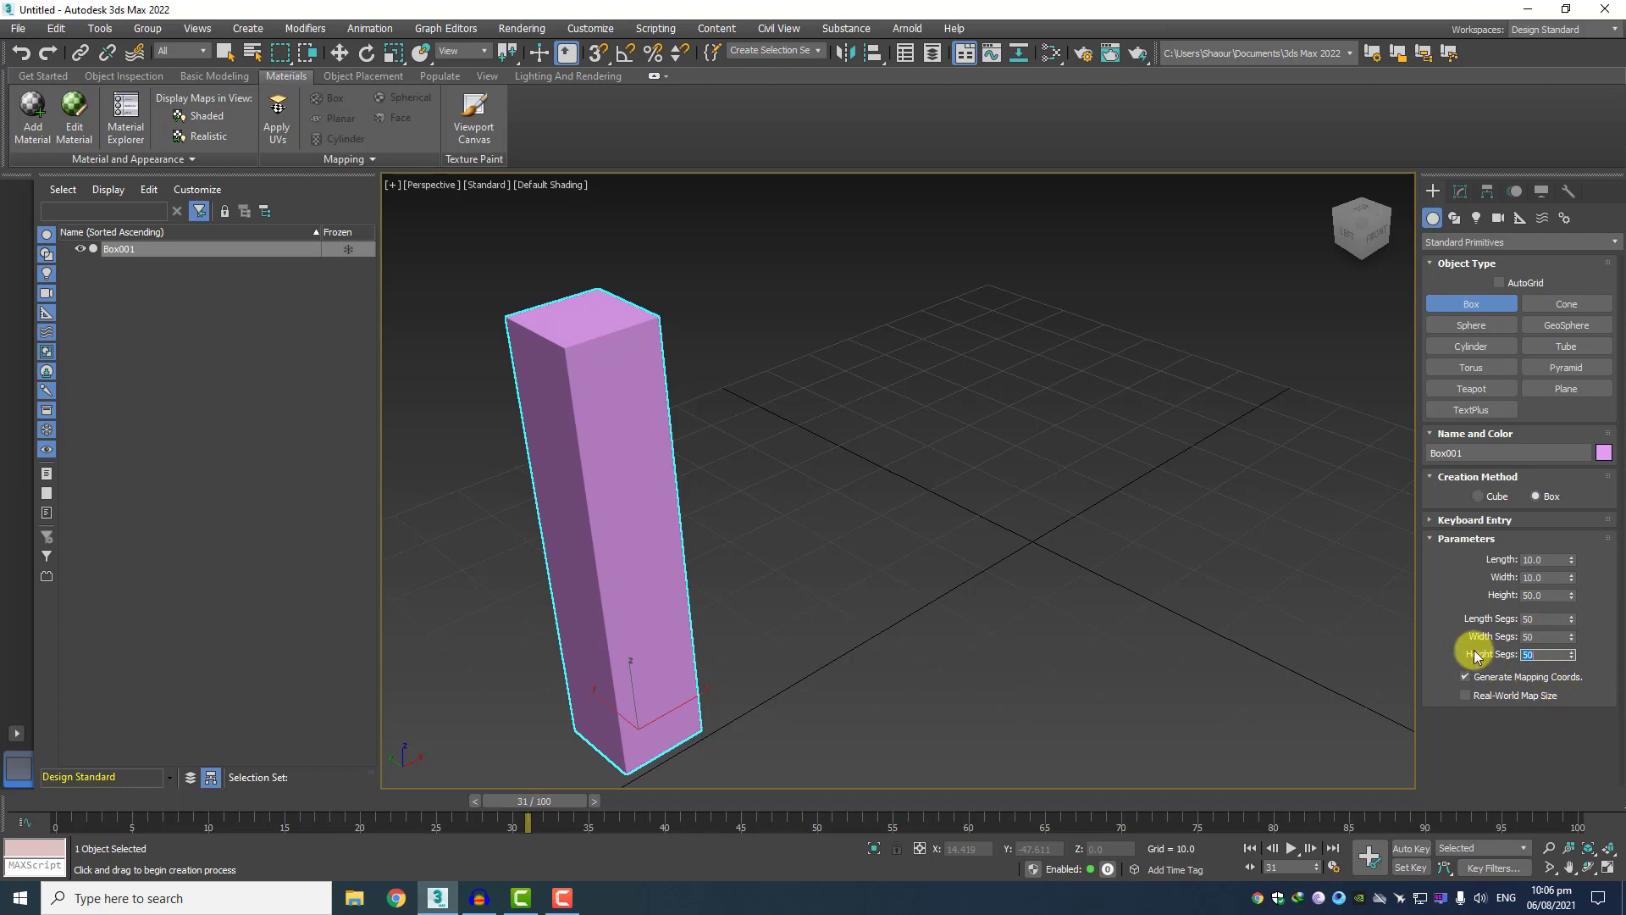
pyautogui.scroll(-4, 947, 567)
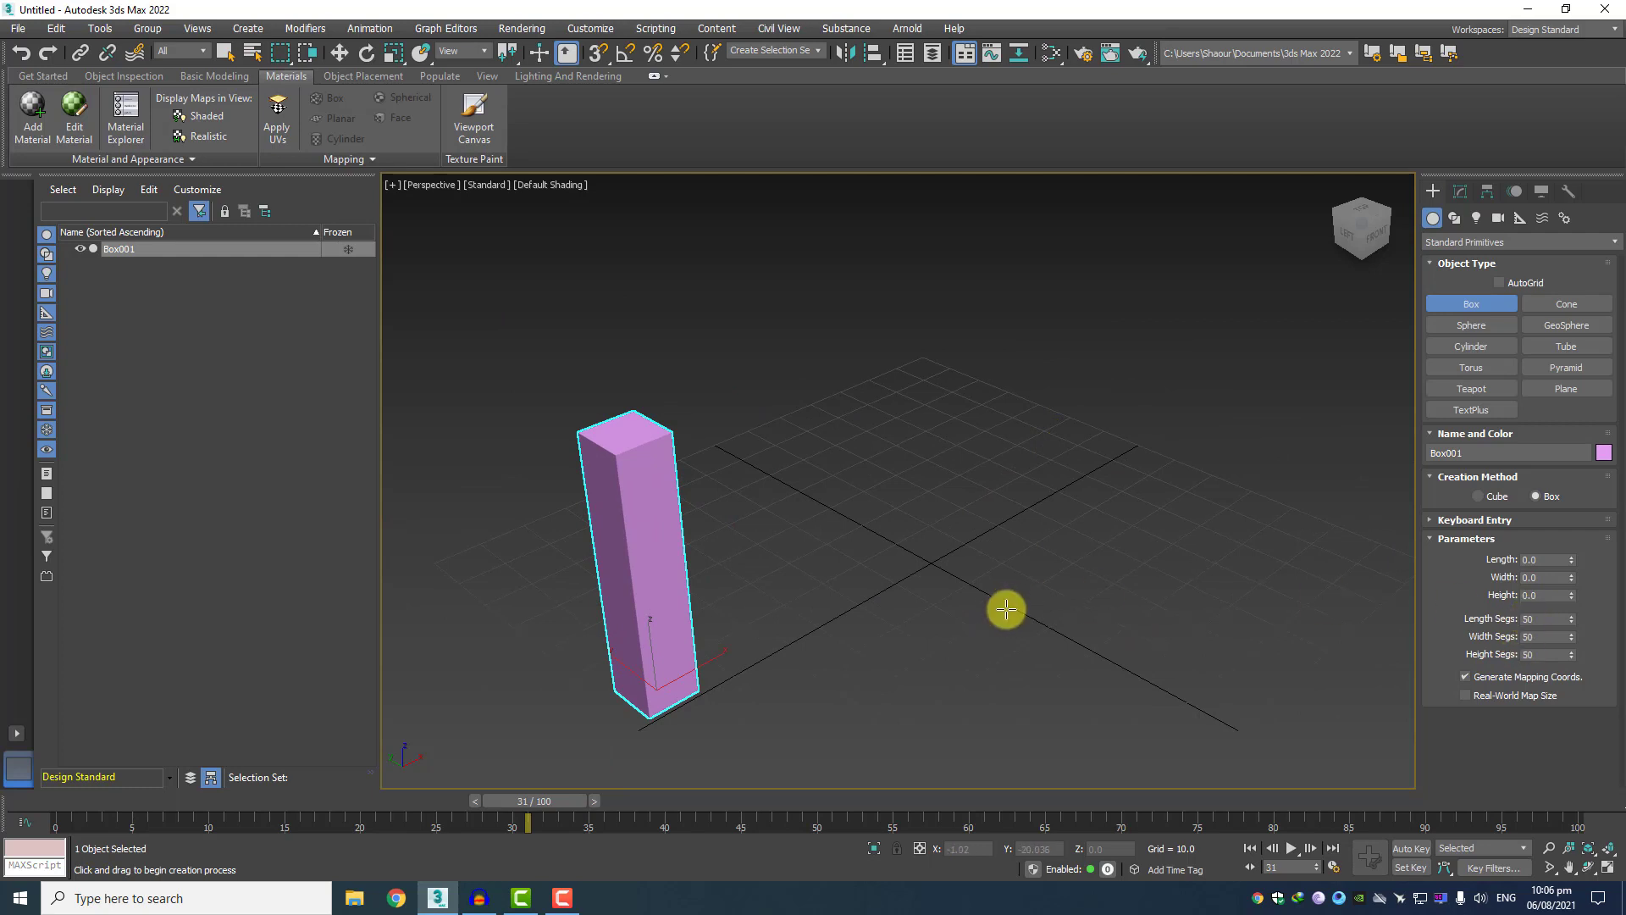
pyautogui.rightClick(948, 499)
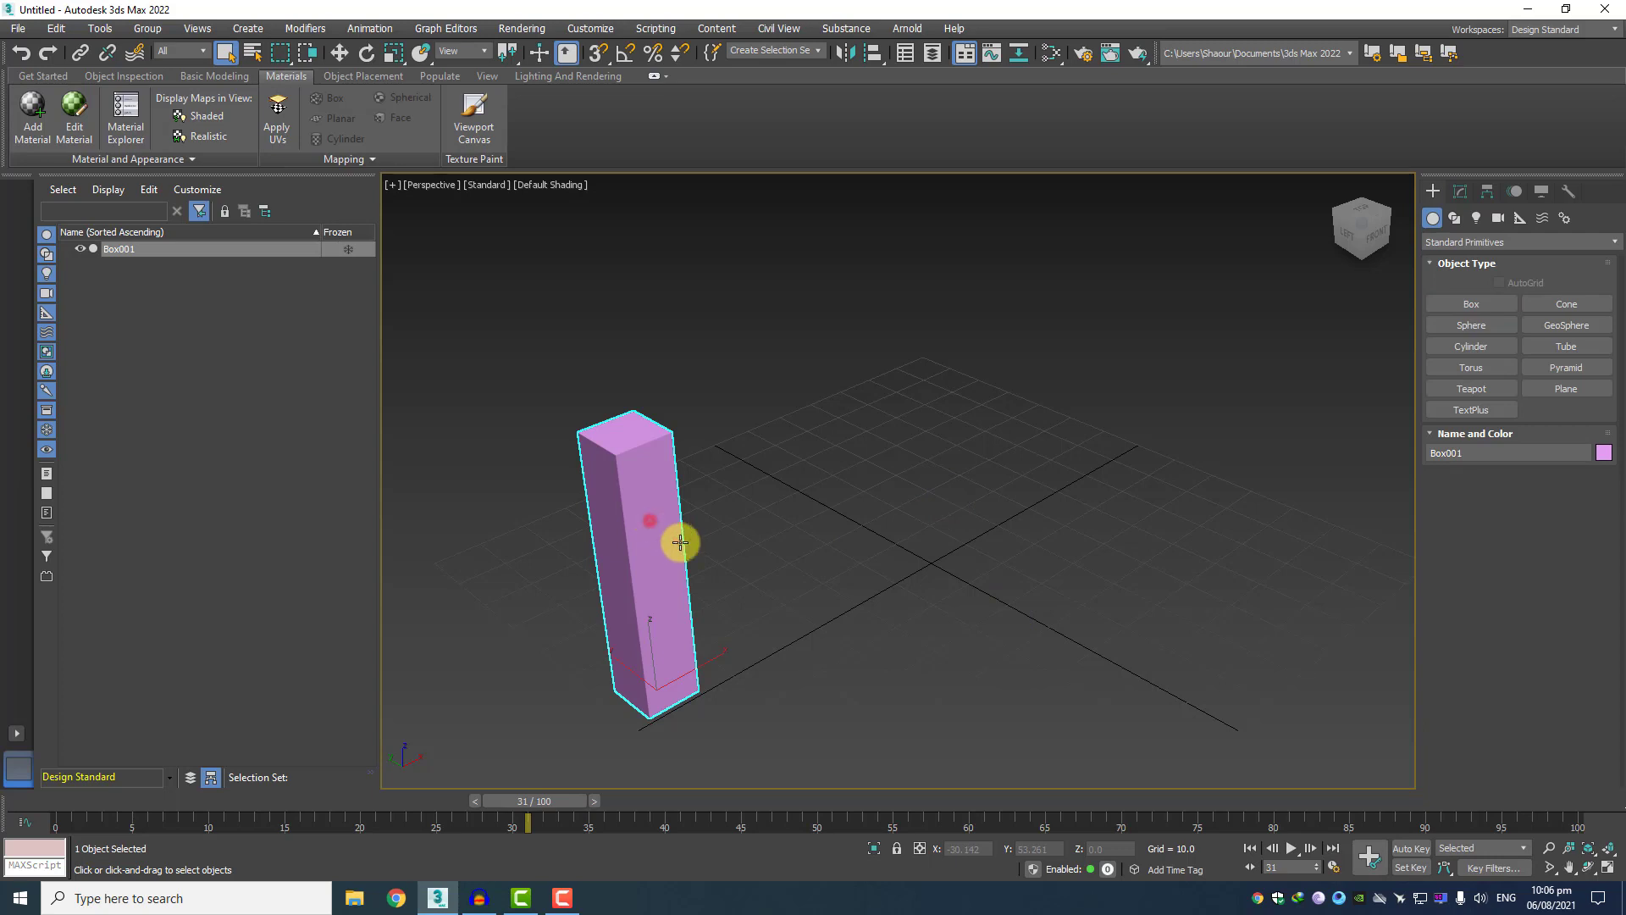
# Clone the box along the X axis to about X 48.1 as one independent copy.
pyautogui.click(338, 54)
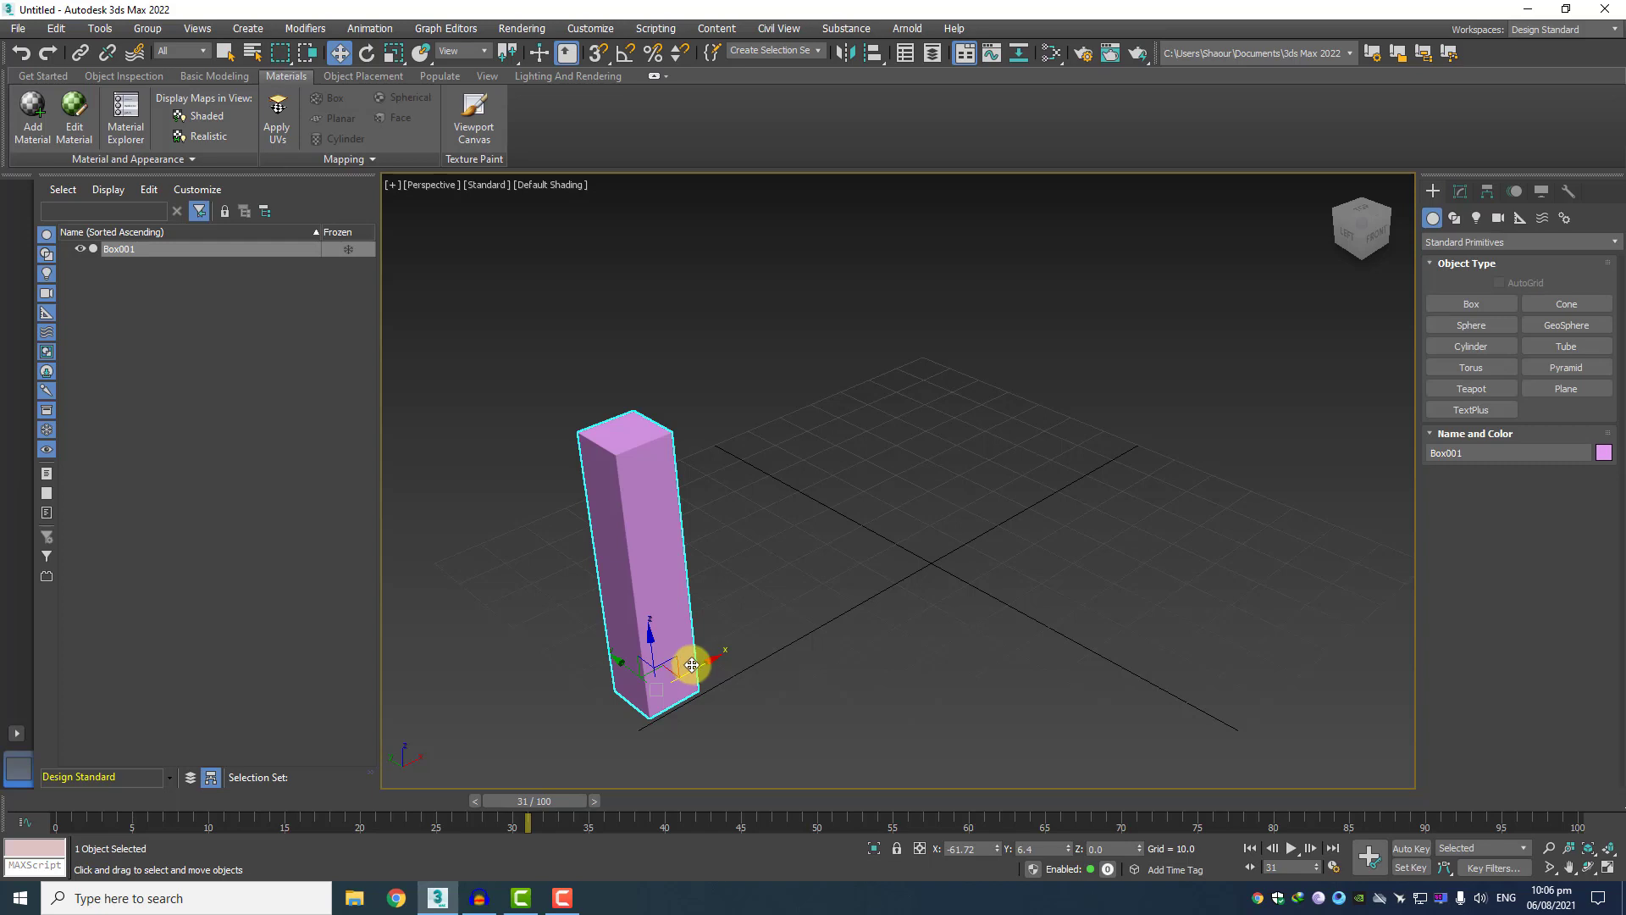
pyautogui.rightClick(648, 548)
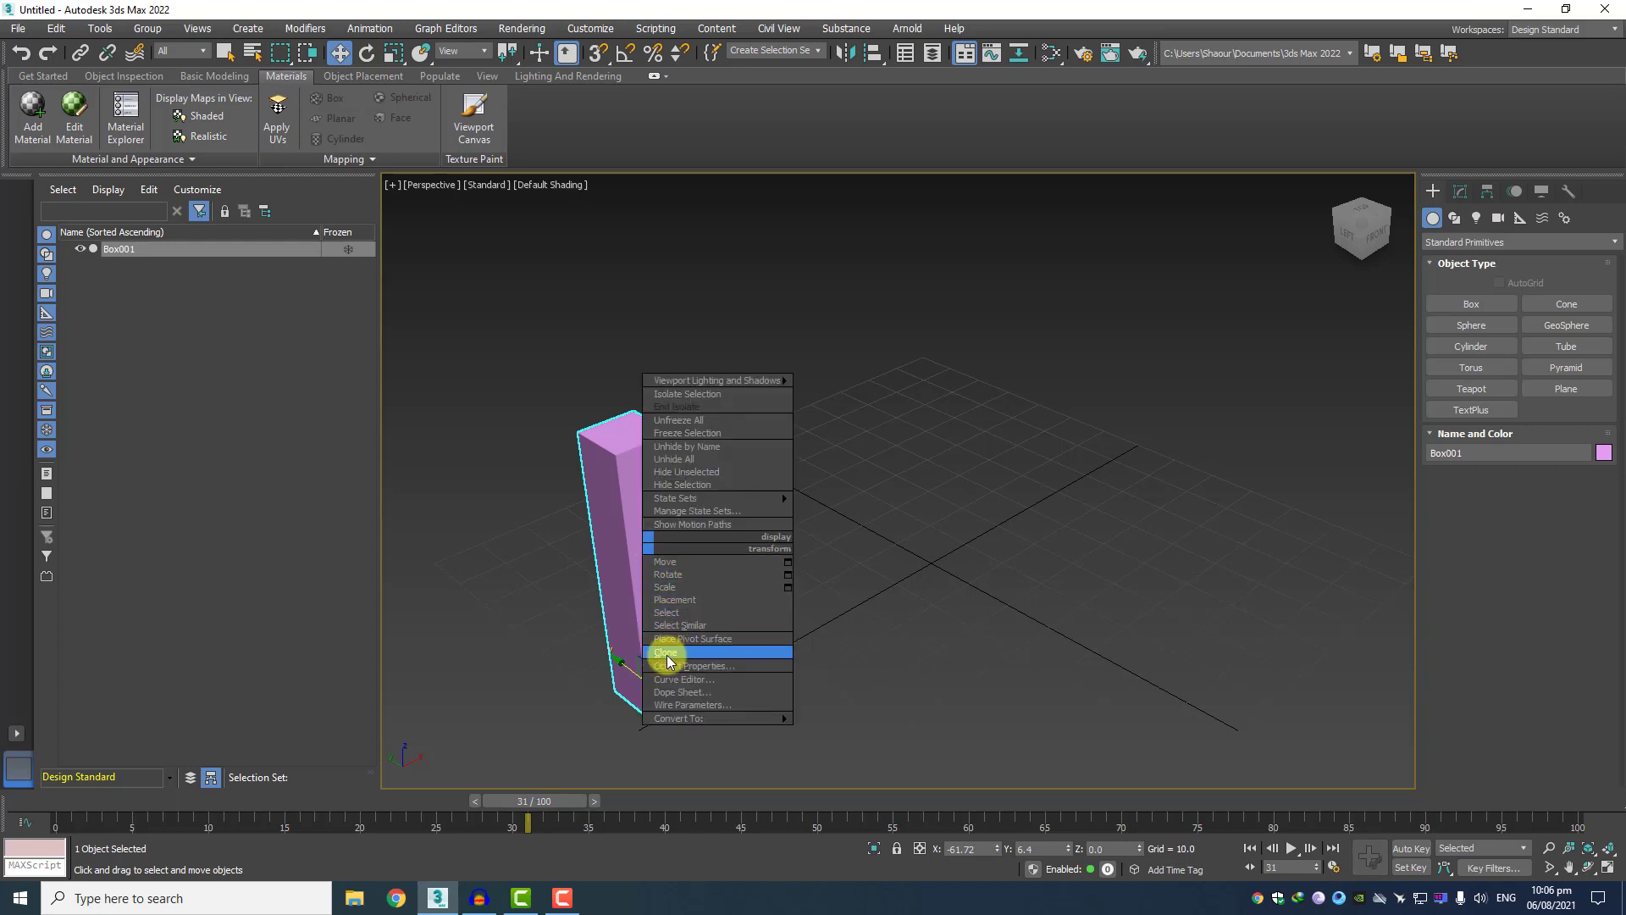
pyautogui.click(887, 633)
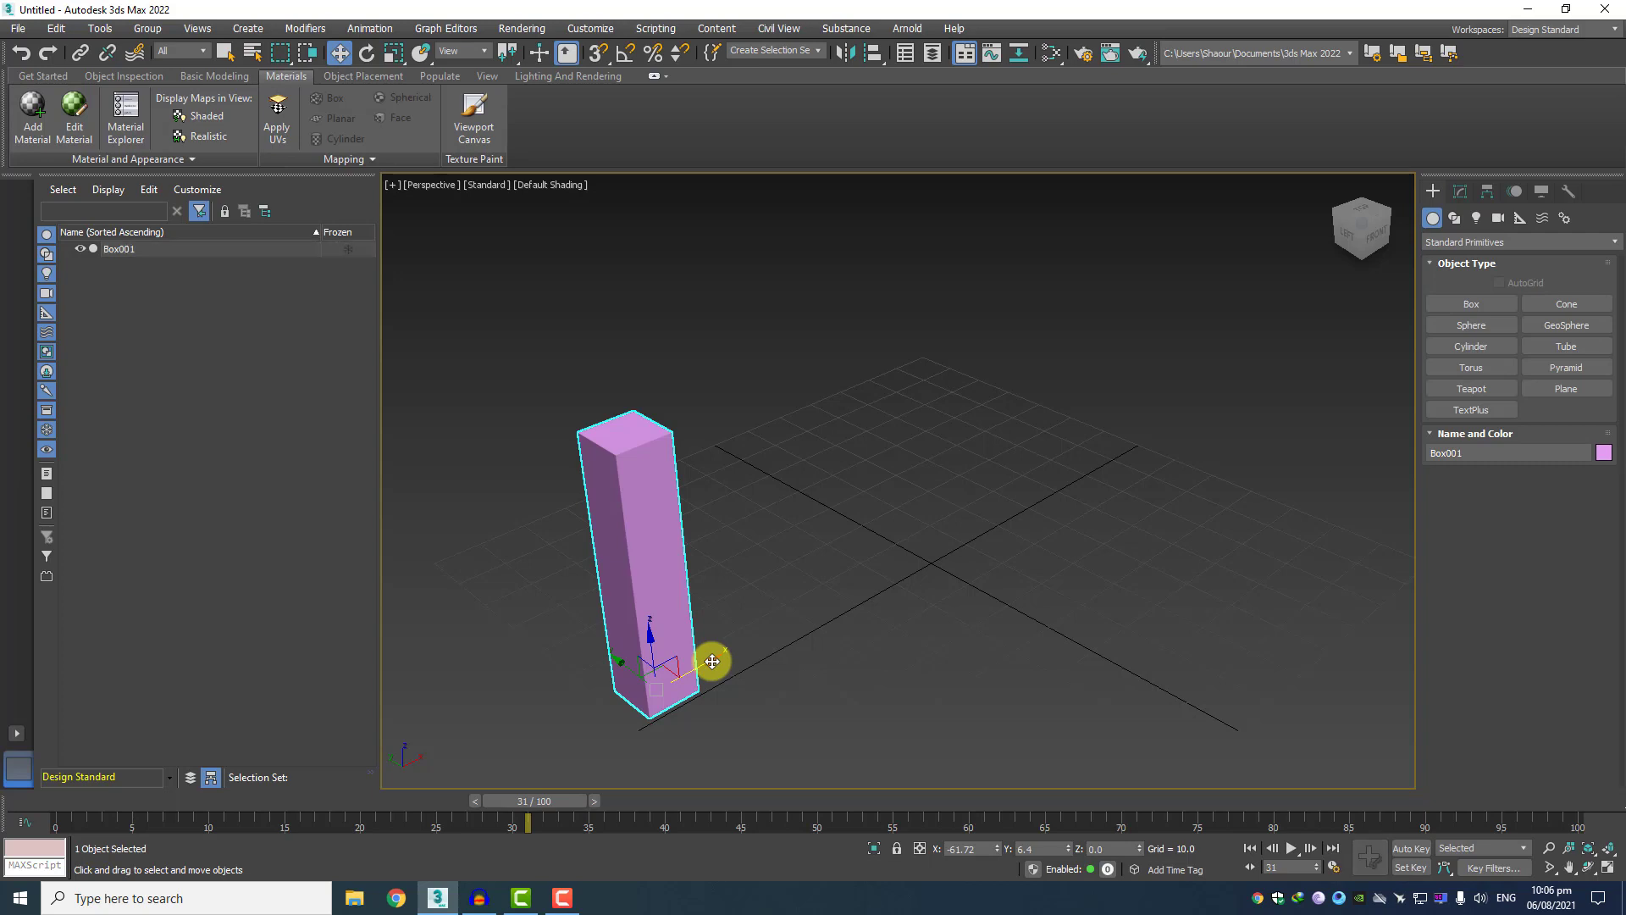
pyautogui.keyDown('shift'); pyautogui.moveTo(712, 662); pyautogui.dragTo(1113, 446); pyautogui.keyUp('shift')
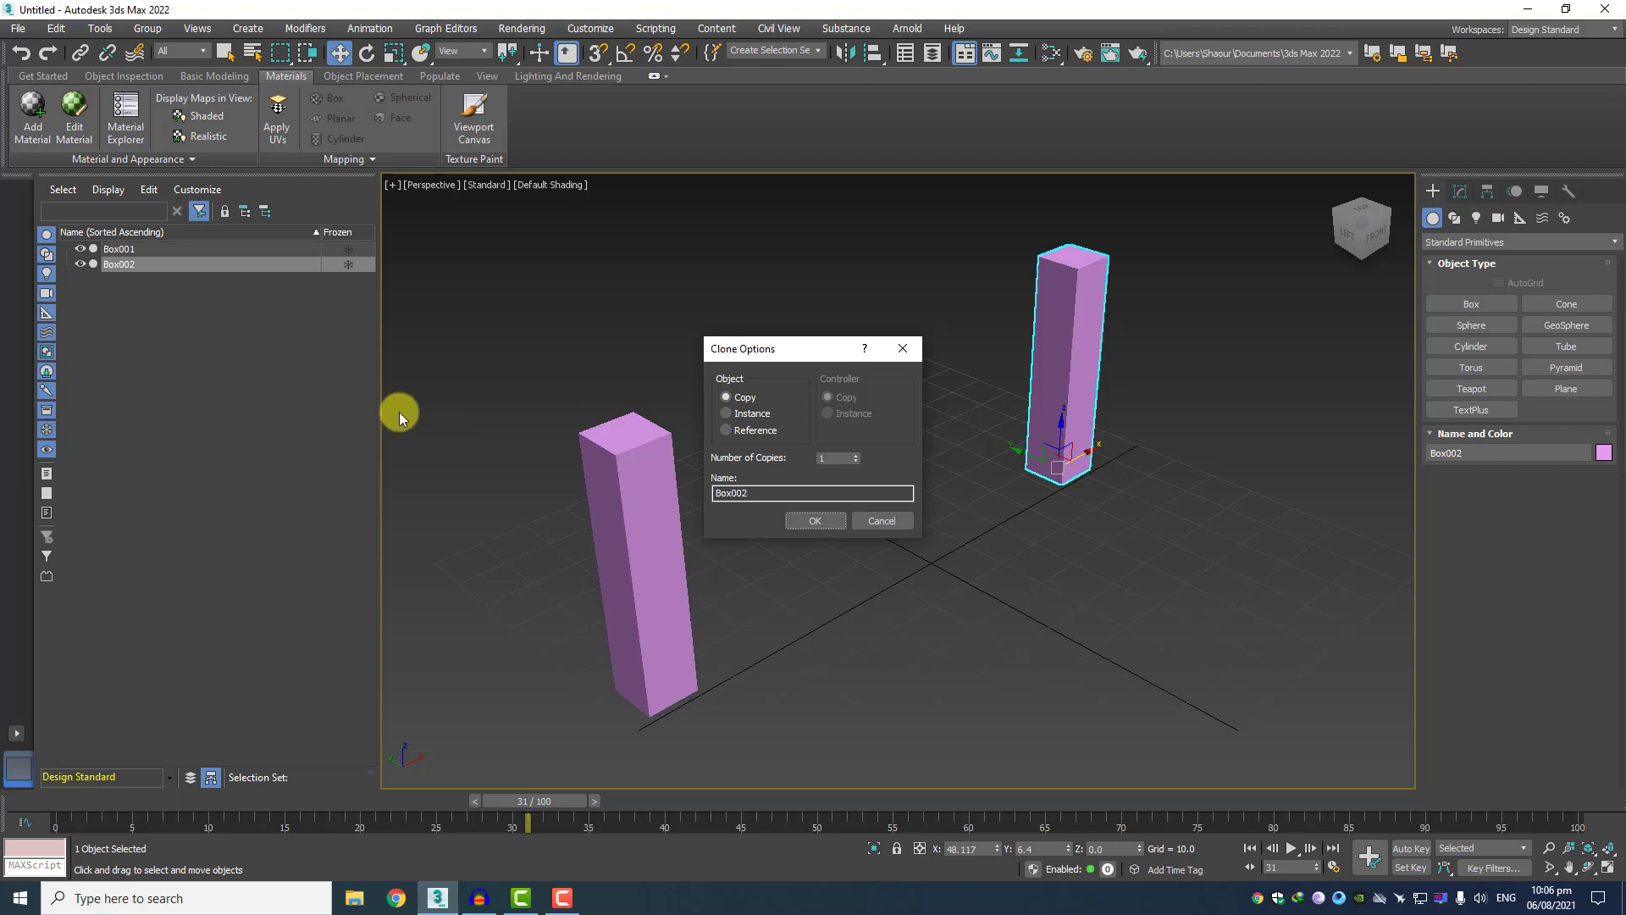
pyautogui.click(815, 521)
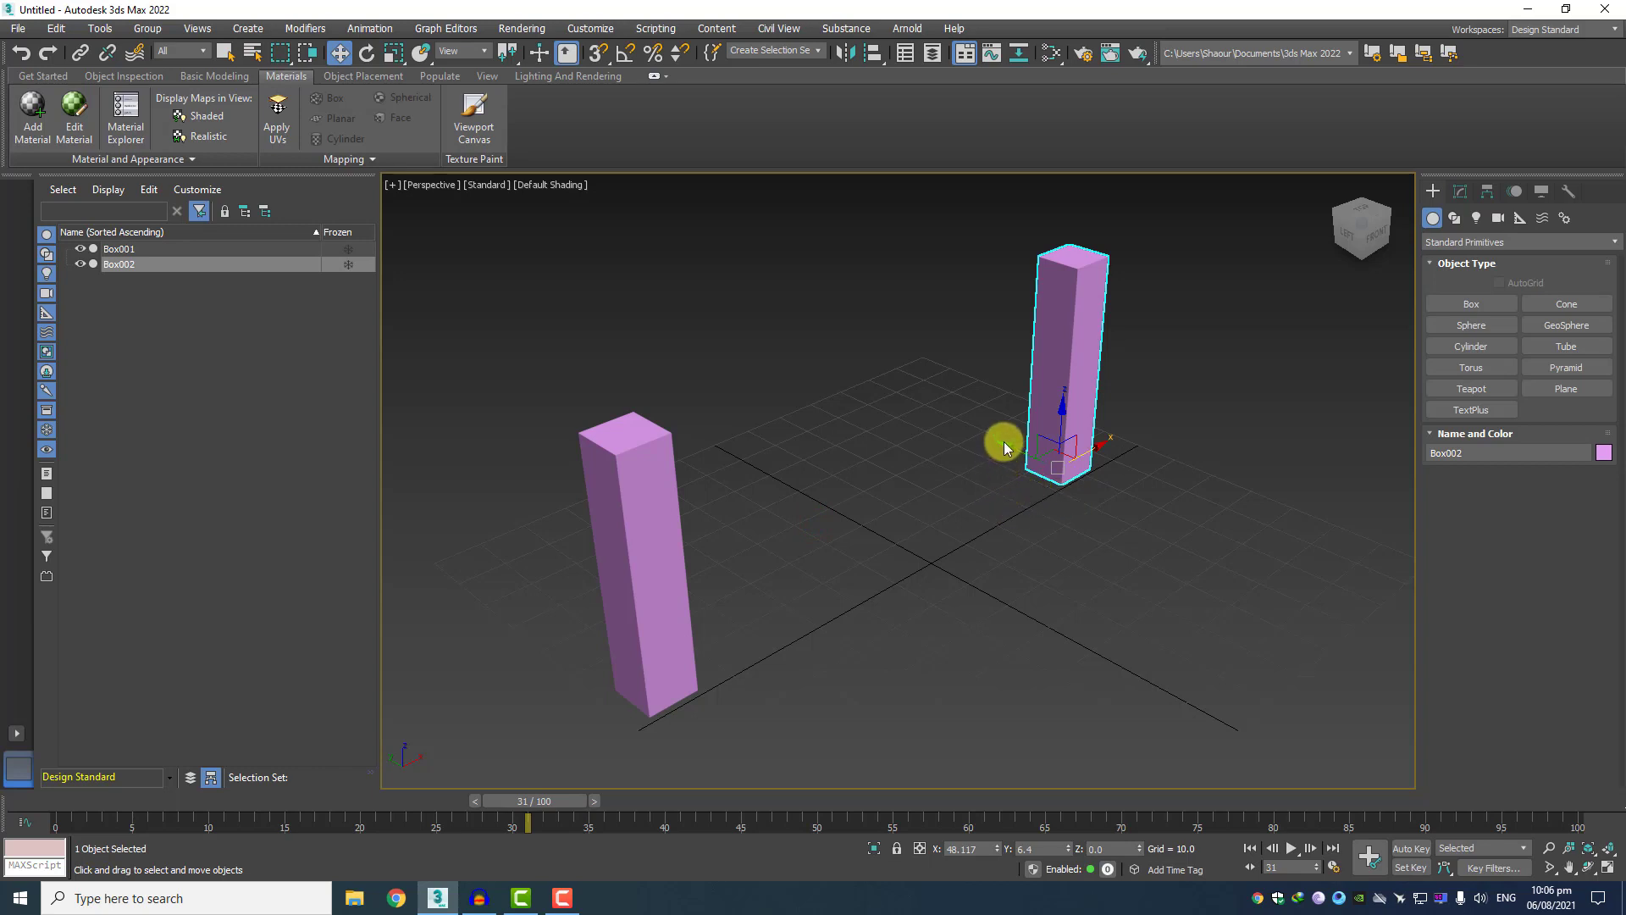
# Clone Box002 twice along the Y axis as copies, one at about Y 62.8 and one at about Y -46.4.
pyautogui.keyDown('shift'); pyautogui.moveTo(1002, 443); pyautogui.dragTo(832, 361); pyautogui.keyUp('shift')
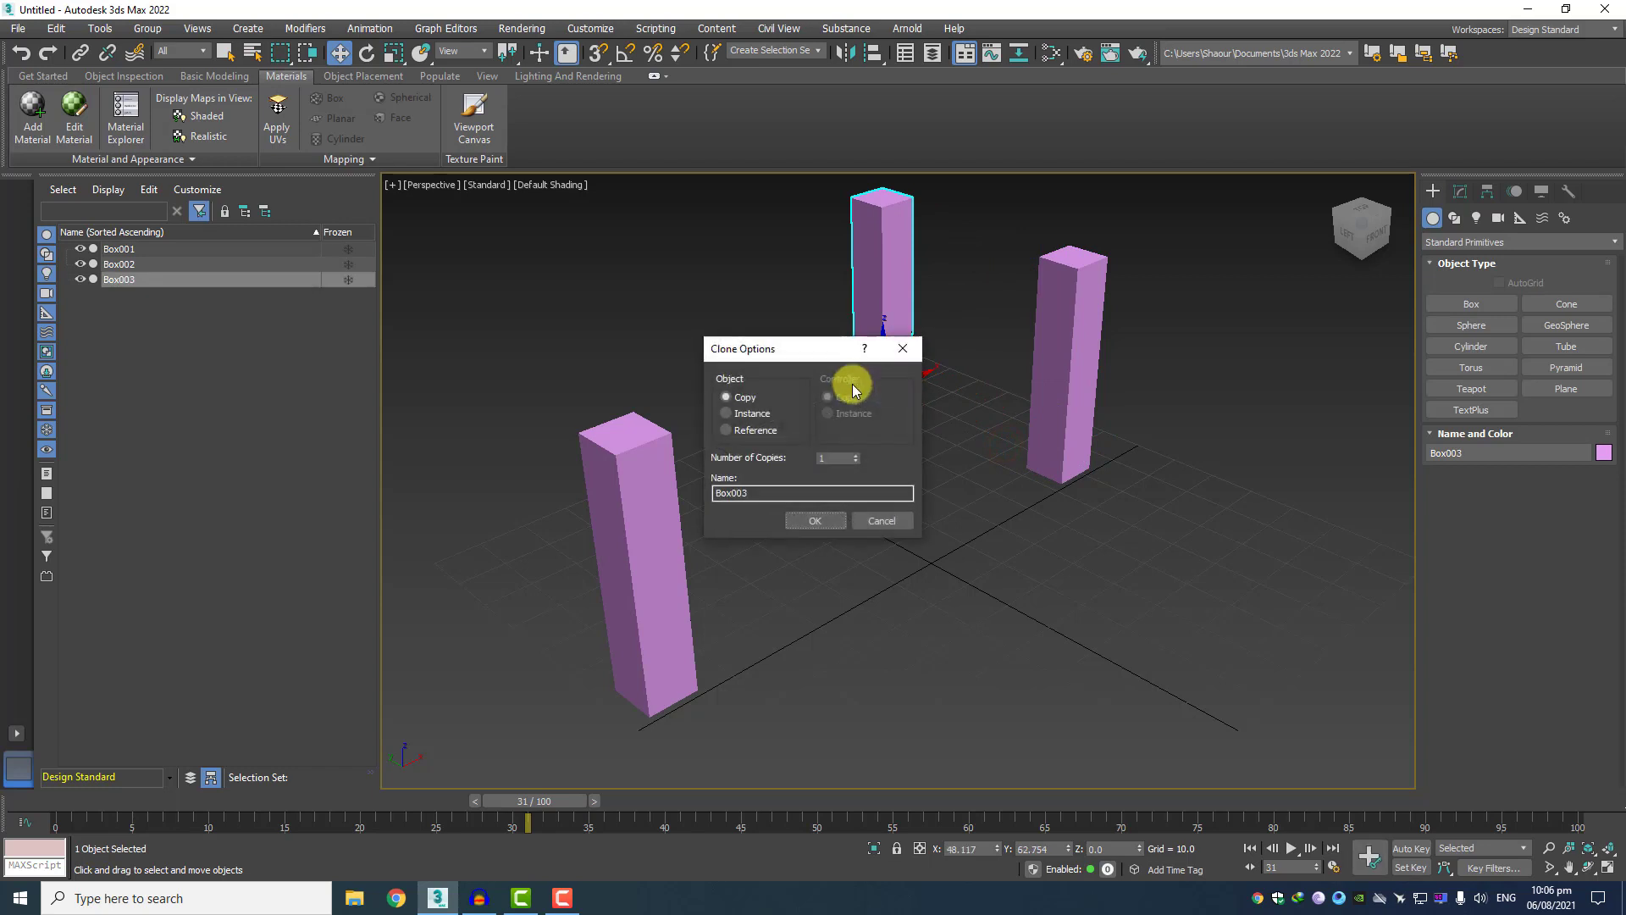
pyautogui.click(822, 521)
pyautogui.click(1069, 379)
pyautogui.moveTo(1062, 463)
pyautogui.keyDown('shift'); pyautogui.mouseDown()
pyautogui.moveTo(1020, 454)
pyautogui.moveTo(1216, 545)
pyautogui.moveTo(1202, 552)
pyautogui.mouseUp(); pyautogui.keyUp('shift')
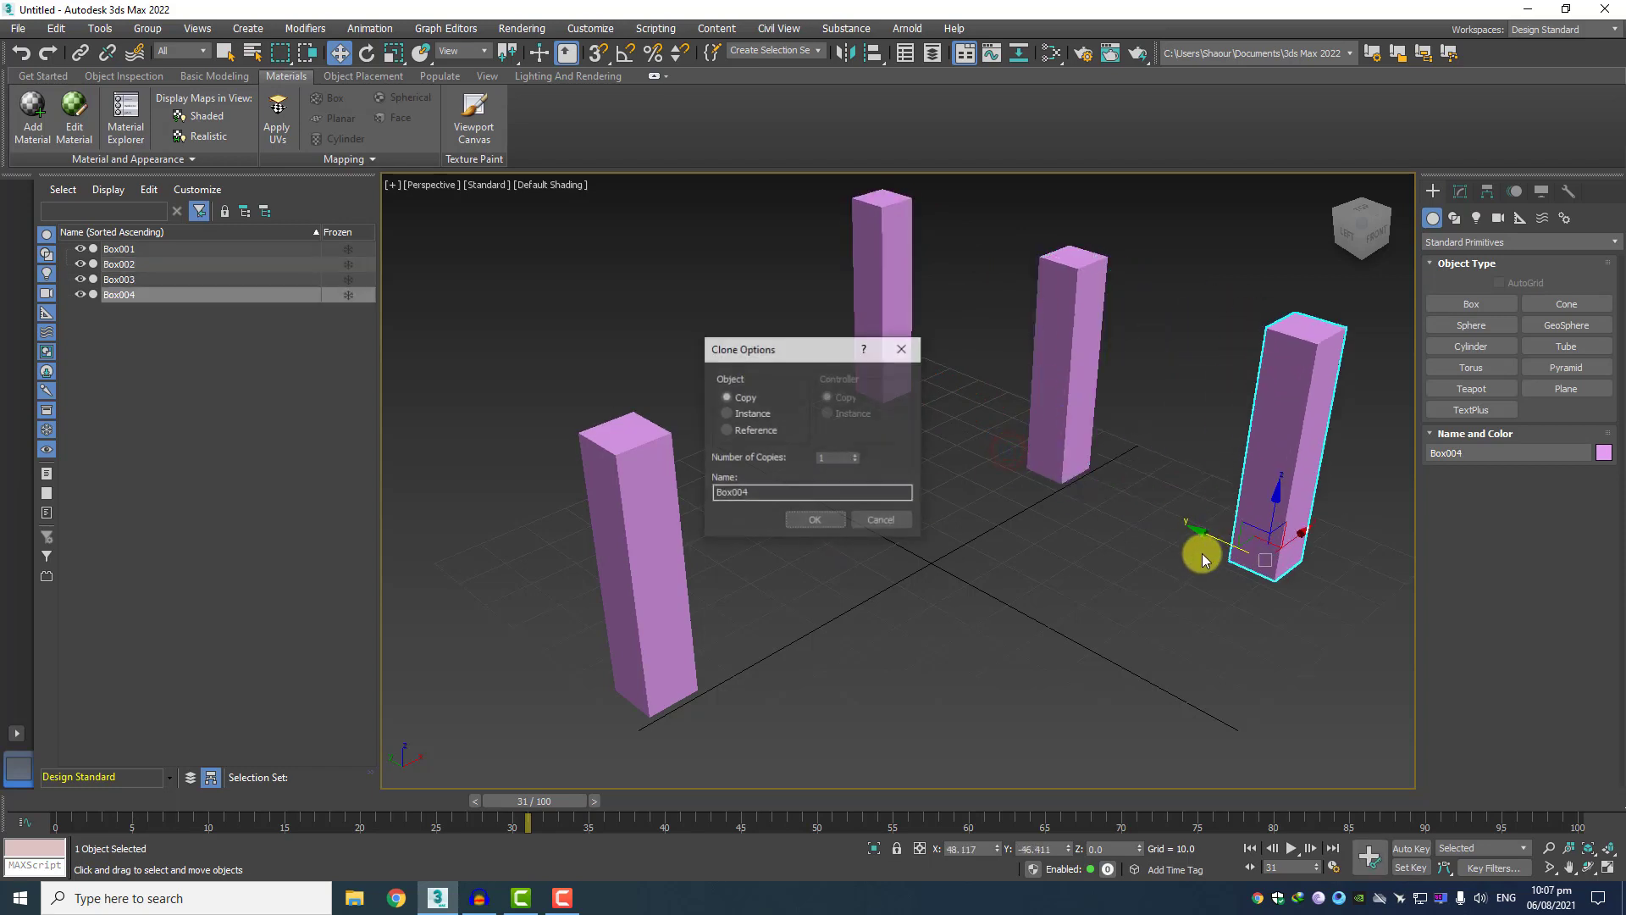
pyautogui.click(798, 520)
# Clone Box004 further along negative Y to about Y -90.3 as a copy, and clear the selection.
pyautogui.scroll(-3, 898, 524)
pyautogui.moveTo(940, 530); pyautogui.dragTo(784, 527, button='middle')
pyautogui.scroll(3, 899, 515)
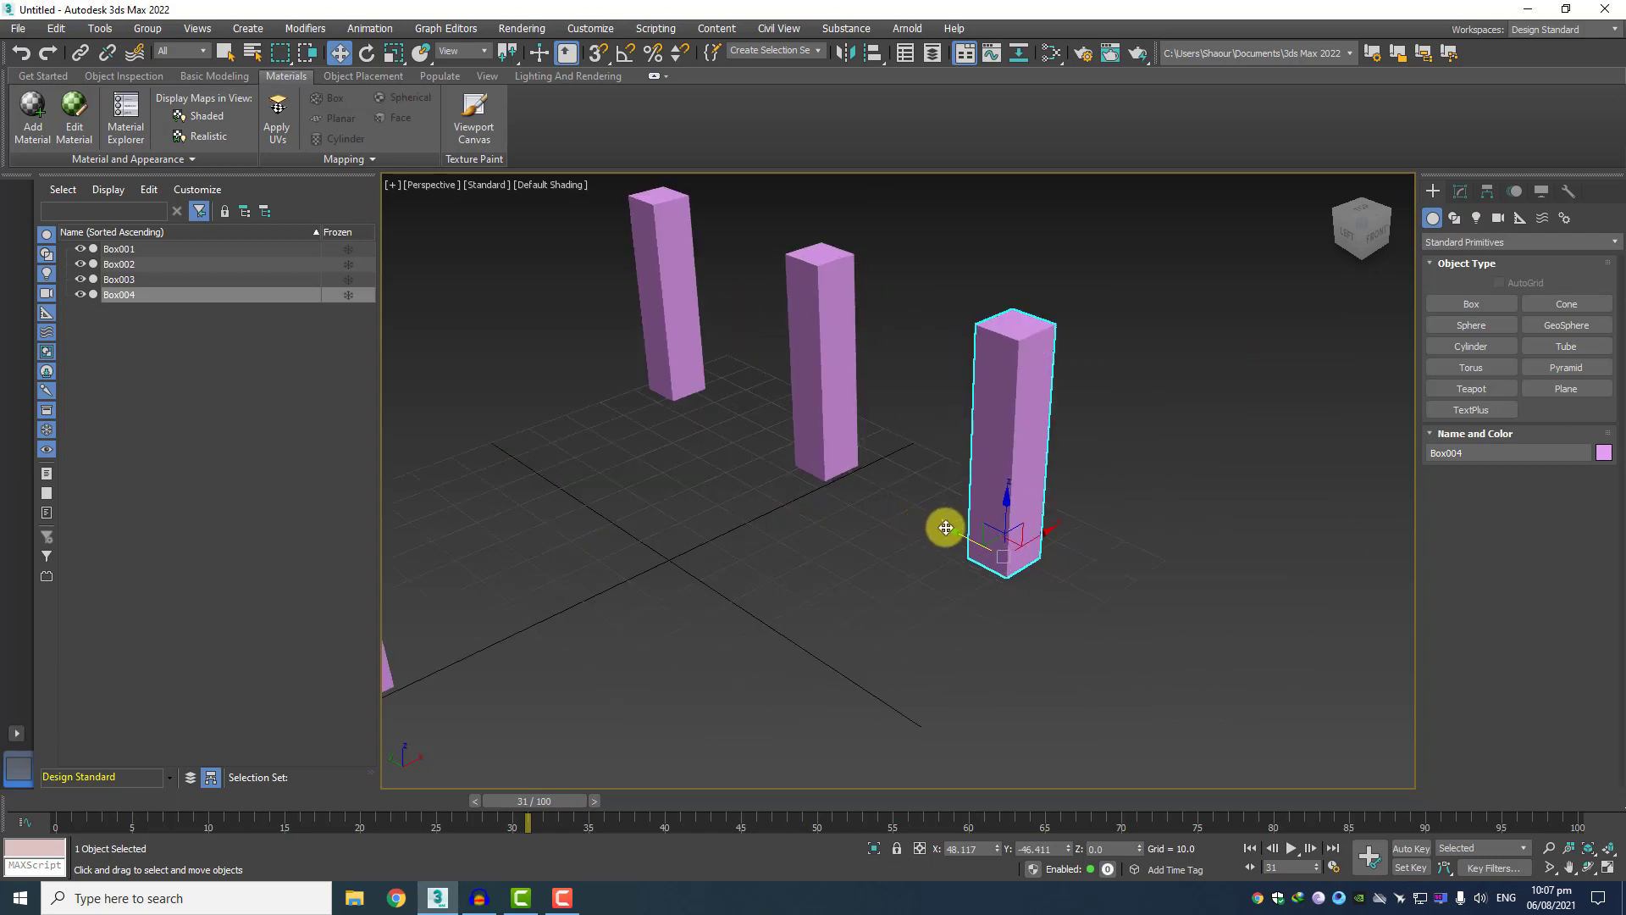
pyautogui.click(937, 530)
pyautogui.click(980, 526)
pyautogui.moveTo(948, 531); pyautogui.dragTo(1135, 639)
pyautogui.click(827, 520)
pyautogui.scroll(-3, 728, 462)
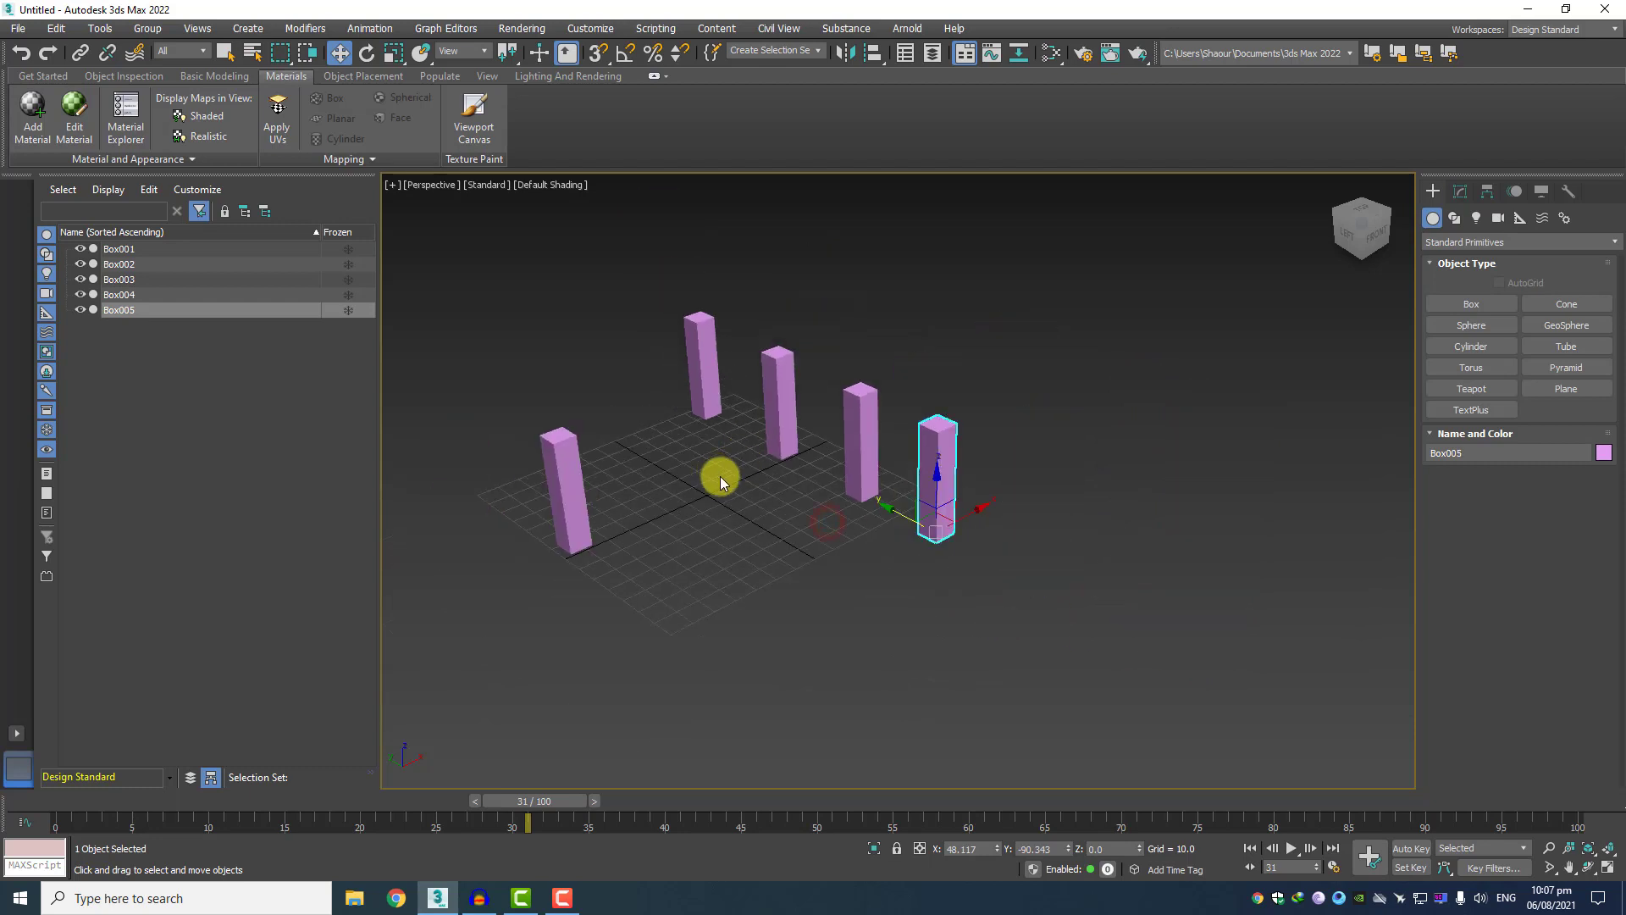
pyautogui.moveTo(720, 476); pyautogui.dragTo(776, 495, button='middle')
pyautogui.click(776, 495)
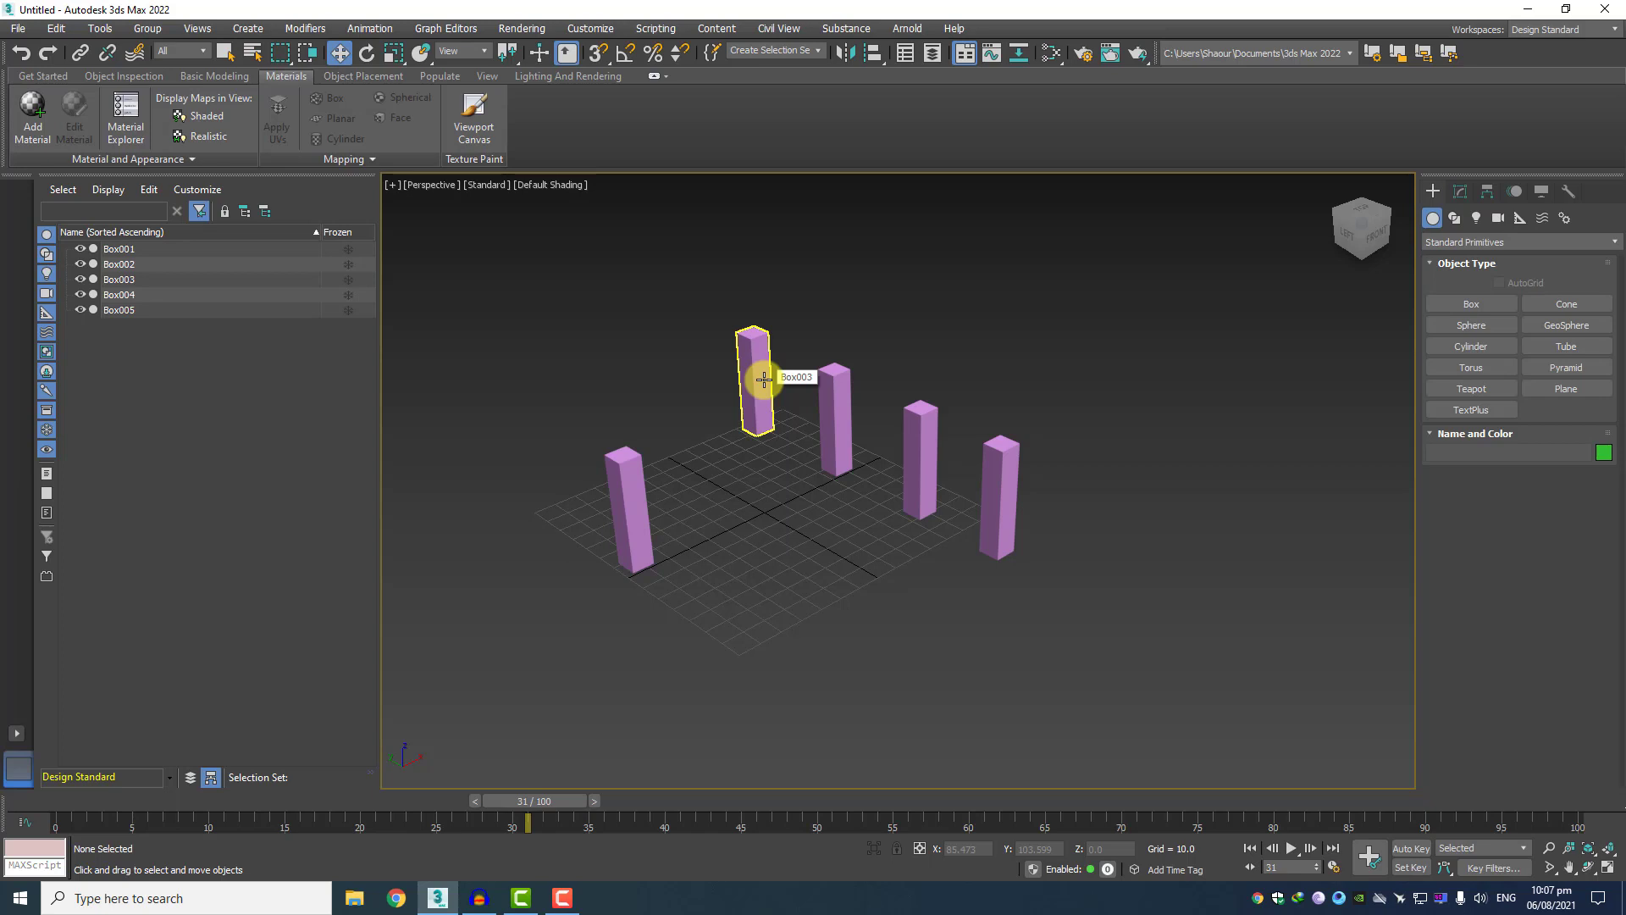
# Change the object color of Box005, the outermost copy in the row, to teal.
pyautogui.scroll(4, 779, 501)
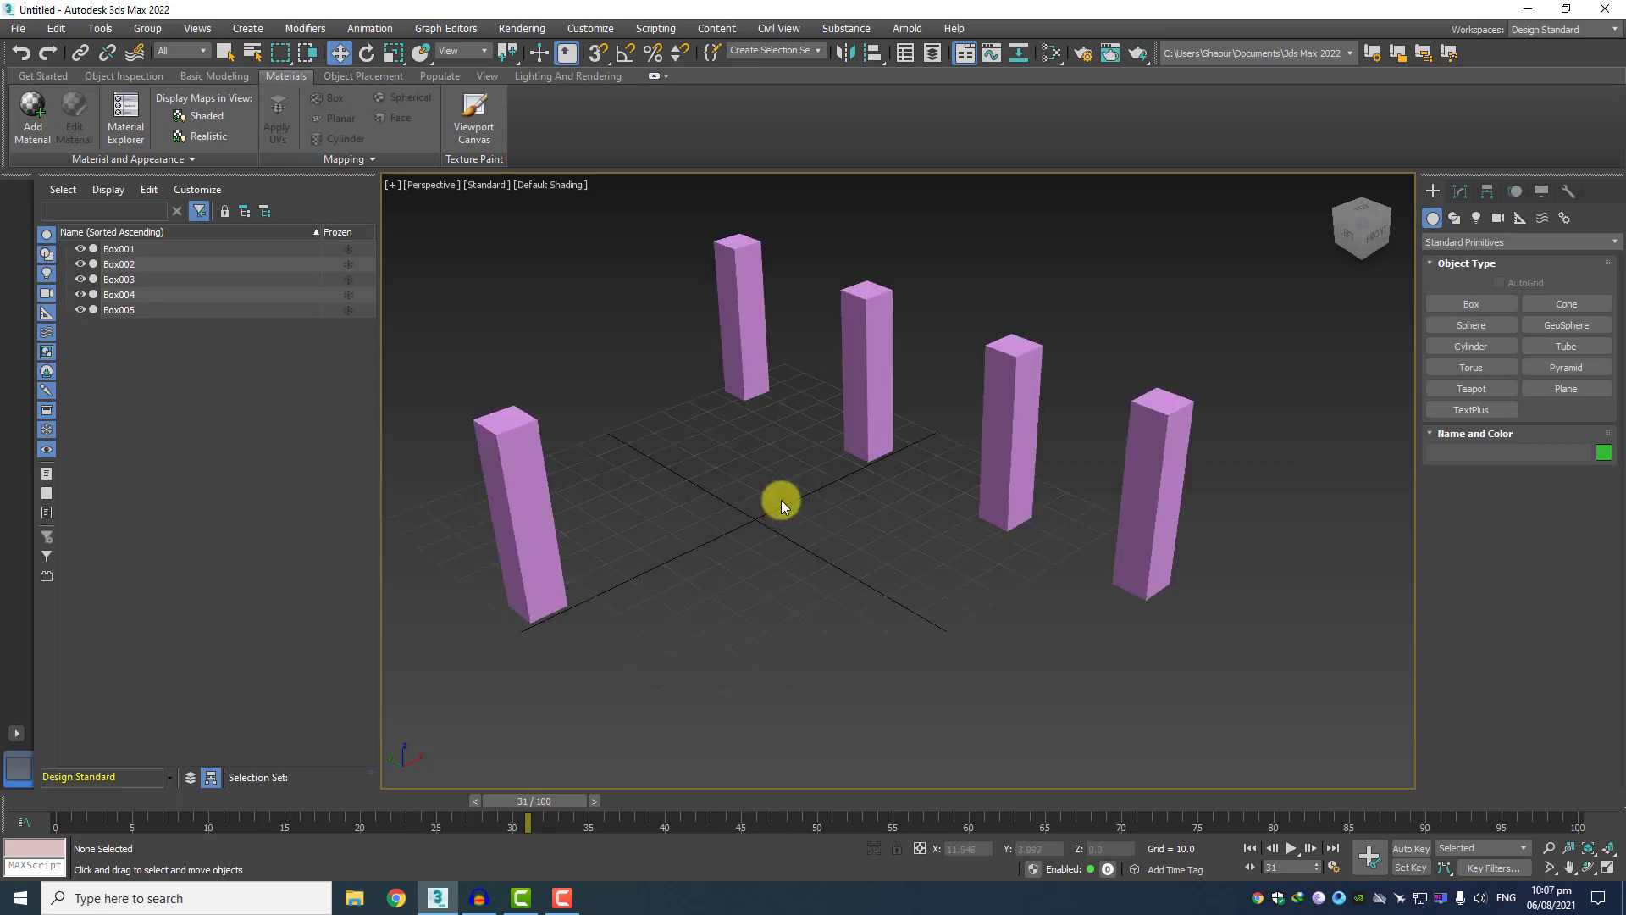
pyautogui.moveTo(780, 500); pyautogui.dragTo(805, 525, button='middle')
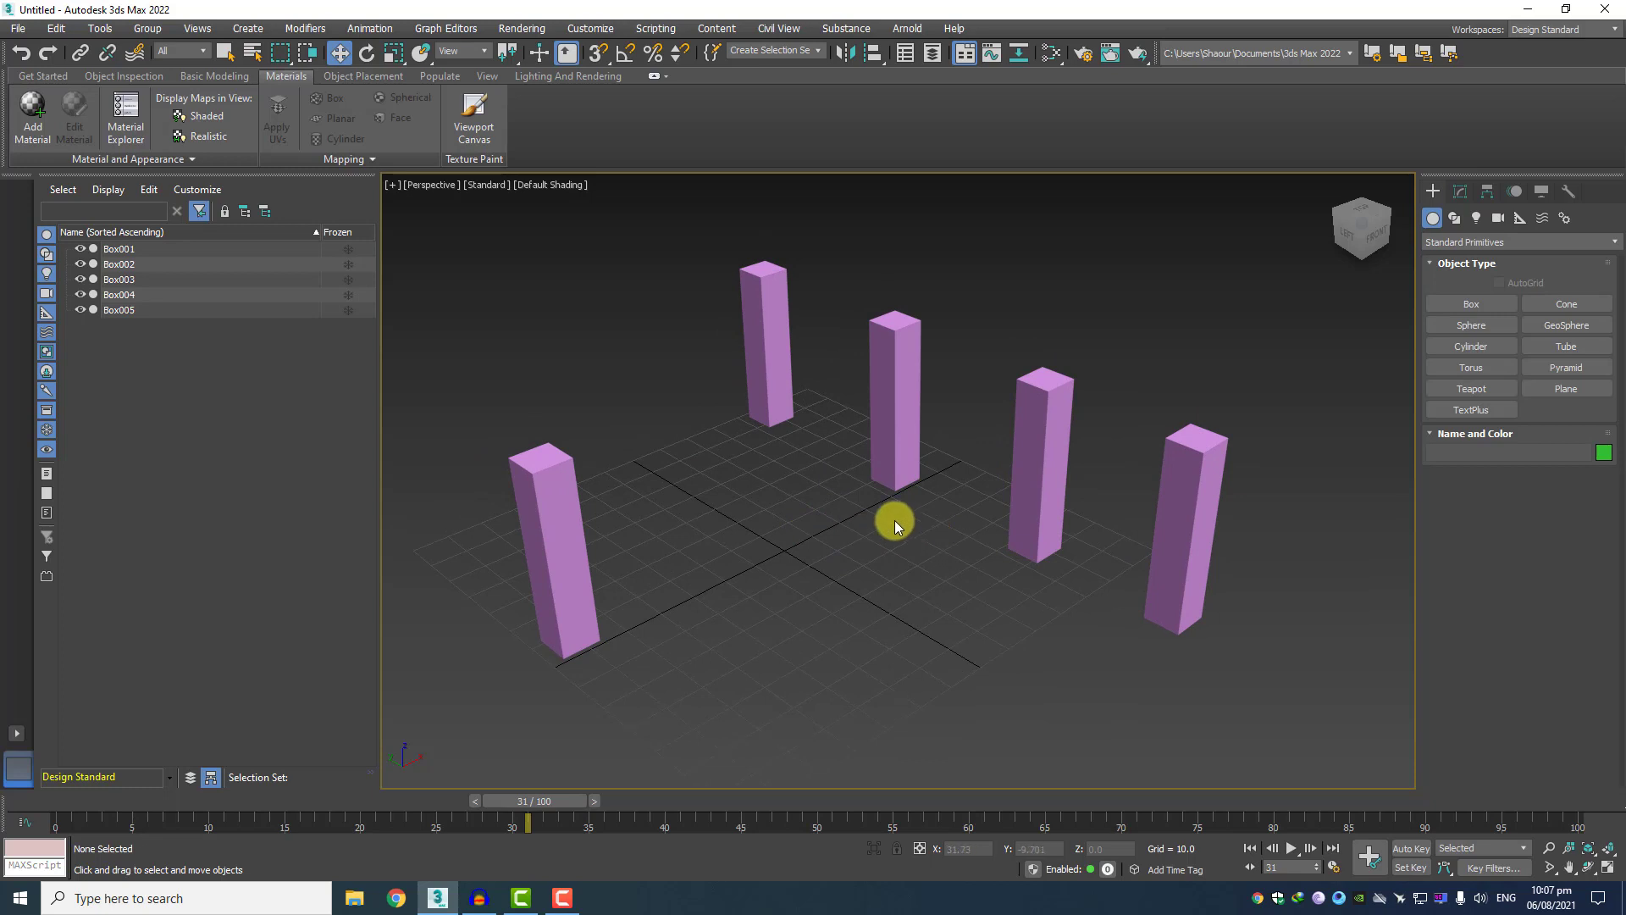
pyautogui.moveTo(938, 544); pyautogui.dragTo(885, 552, button='middle')
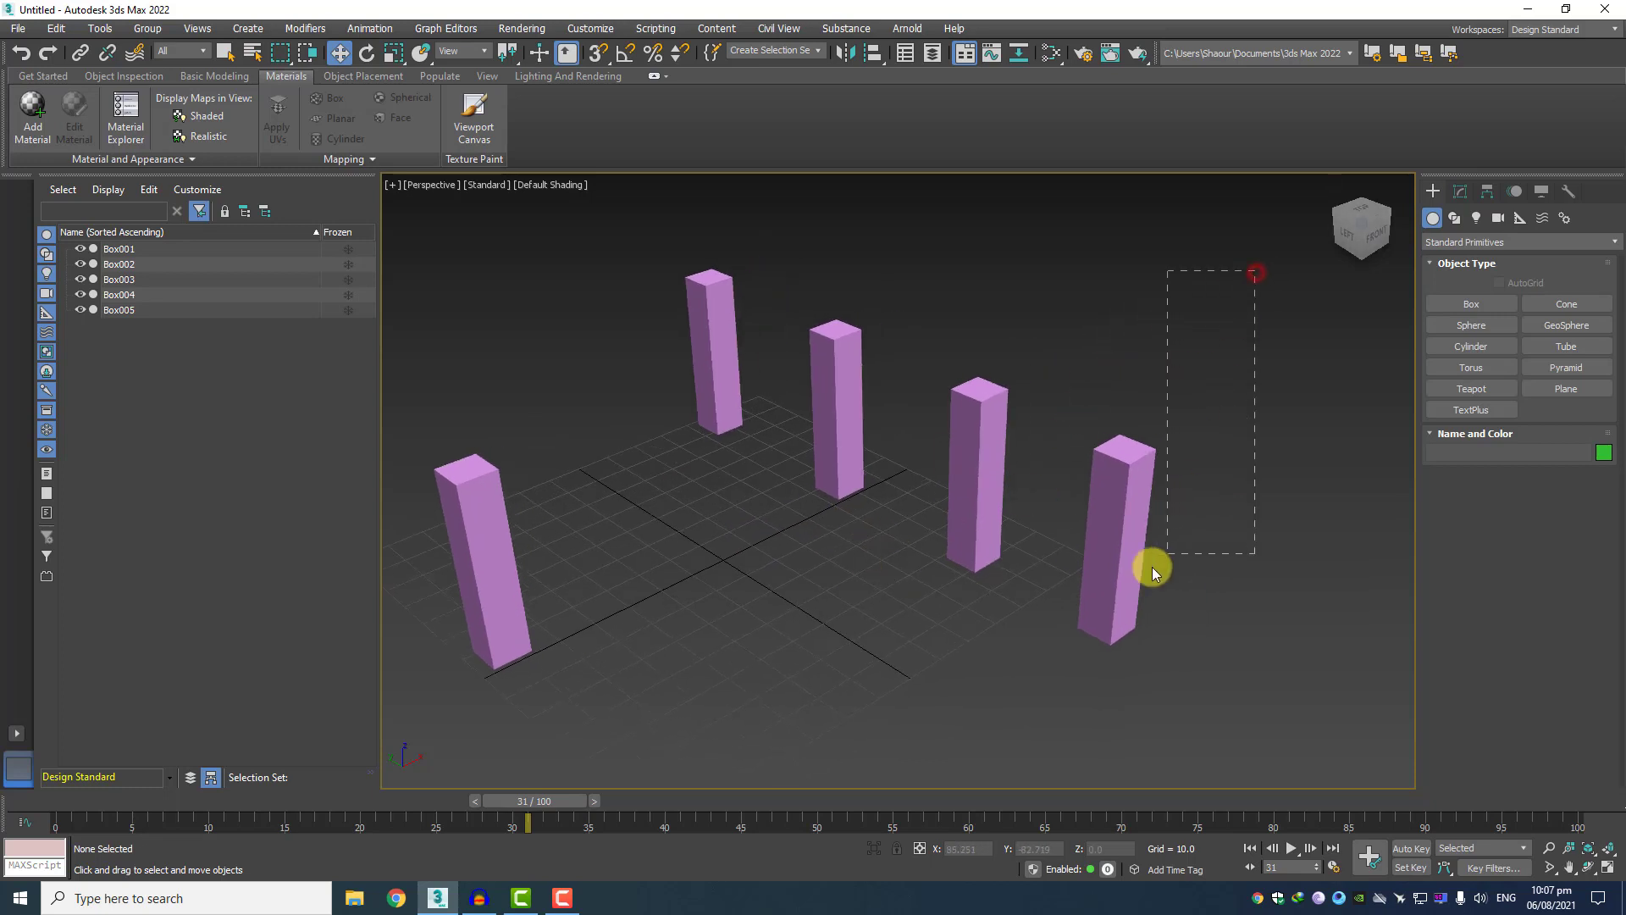
pyautogui.moveTo(1152, 567); pyautogui.dragTo(1110, 592)
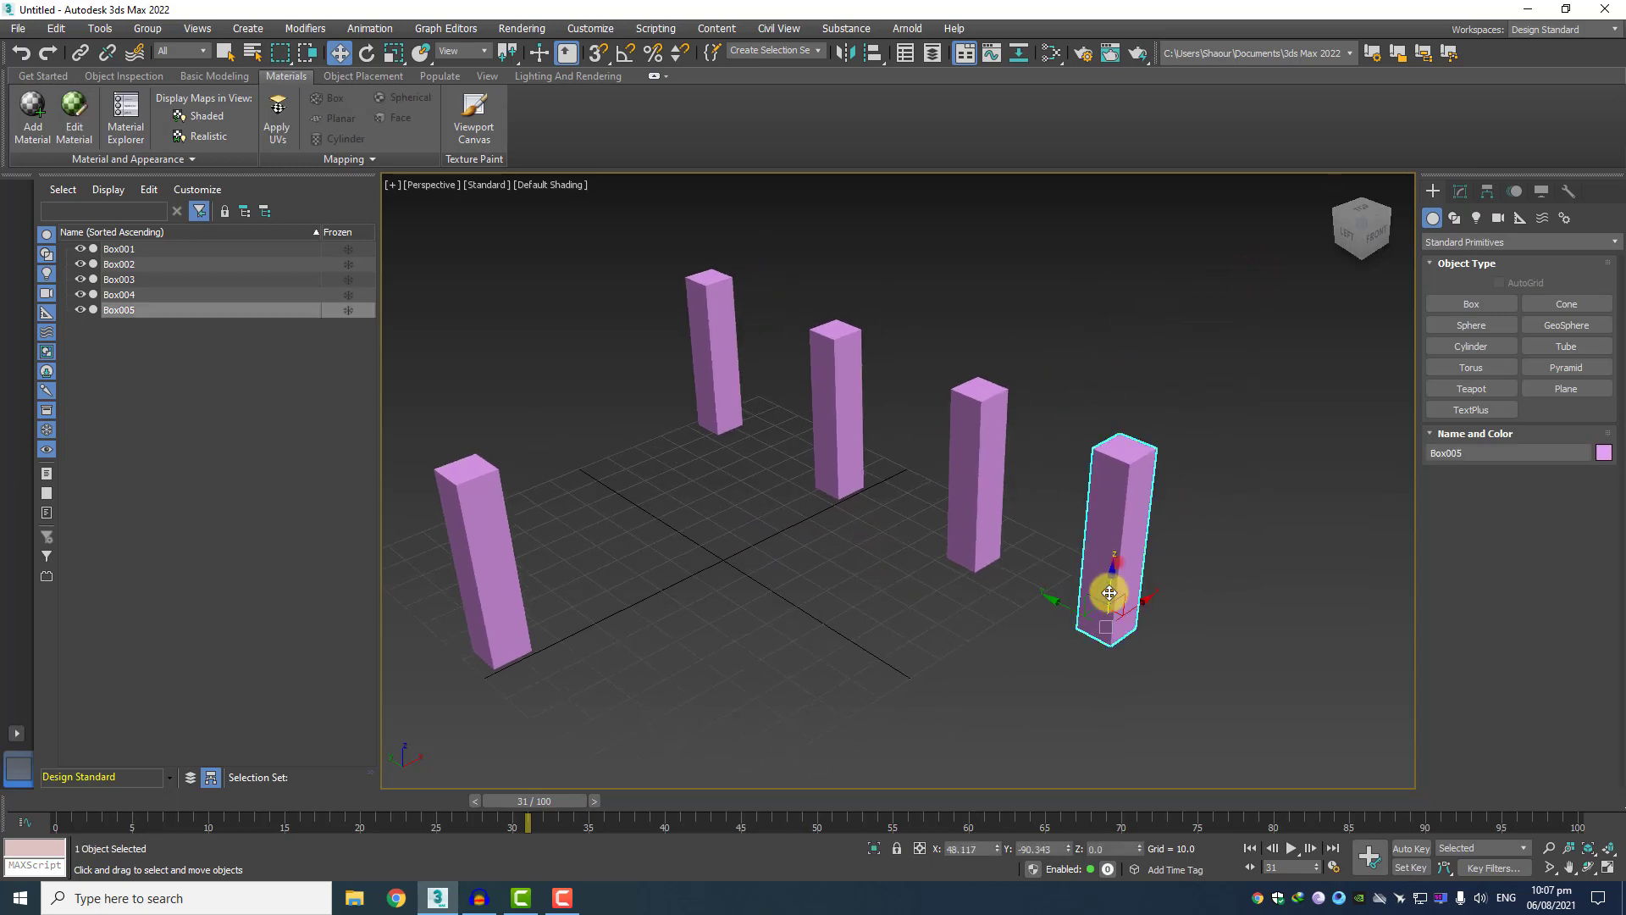
pyautogui.click(1601, 455)
pyautogui.click(827, 416)
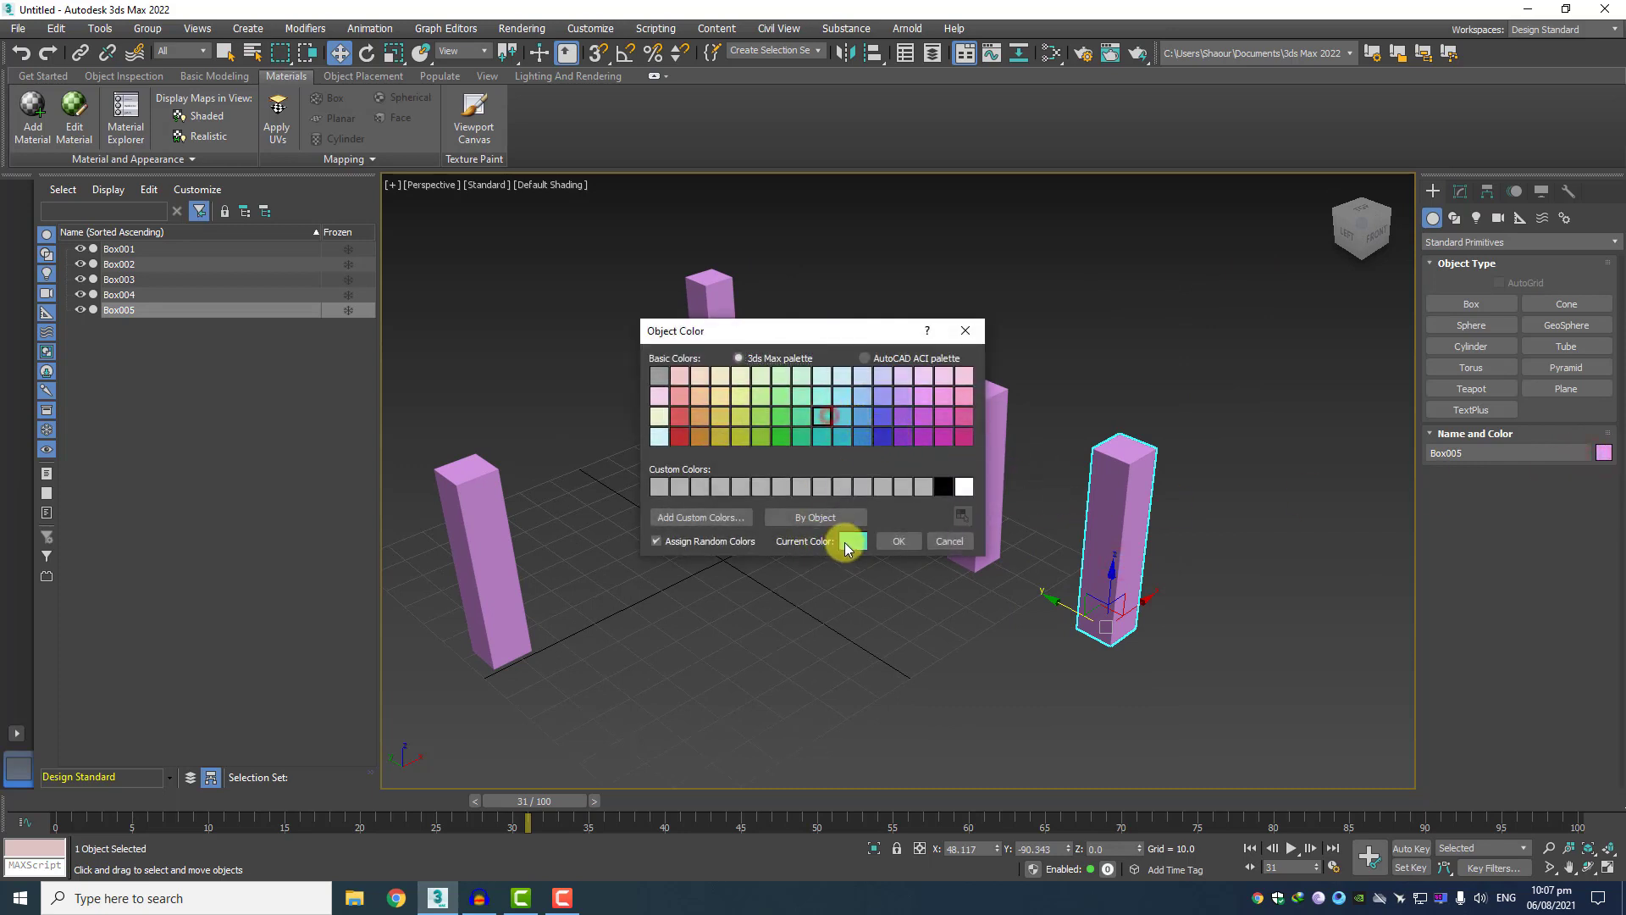
pyautogui.click(898, 542)
# Change the object color of Box004, next to the teal box, to green.
pyautogui.click(977, 465)
pyautogui.click(1601, 453)
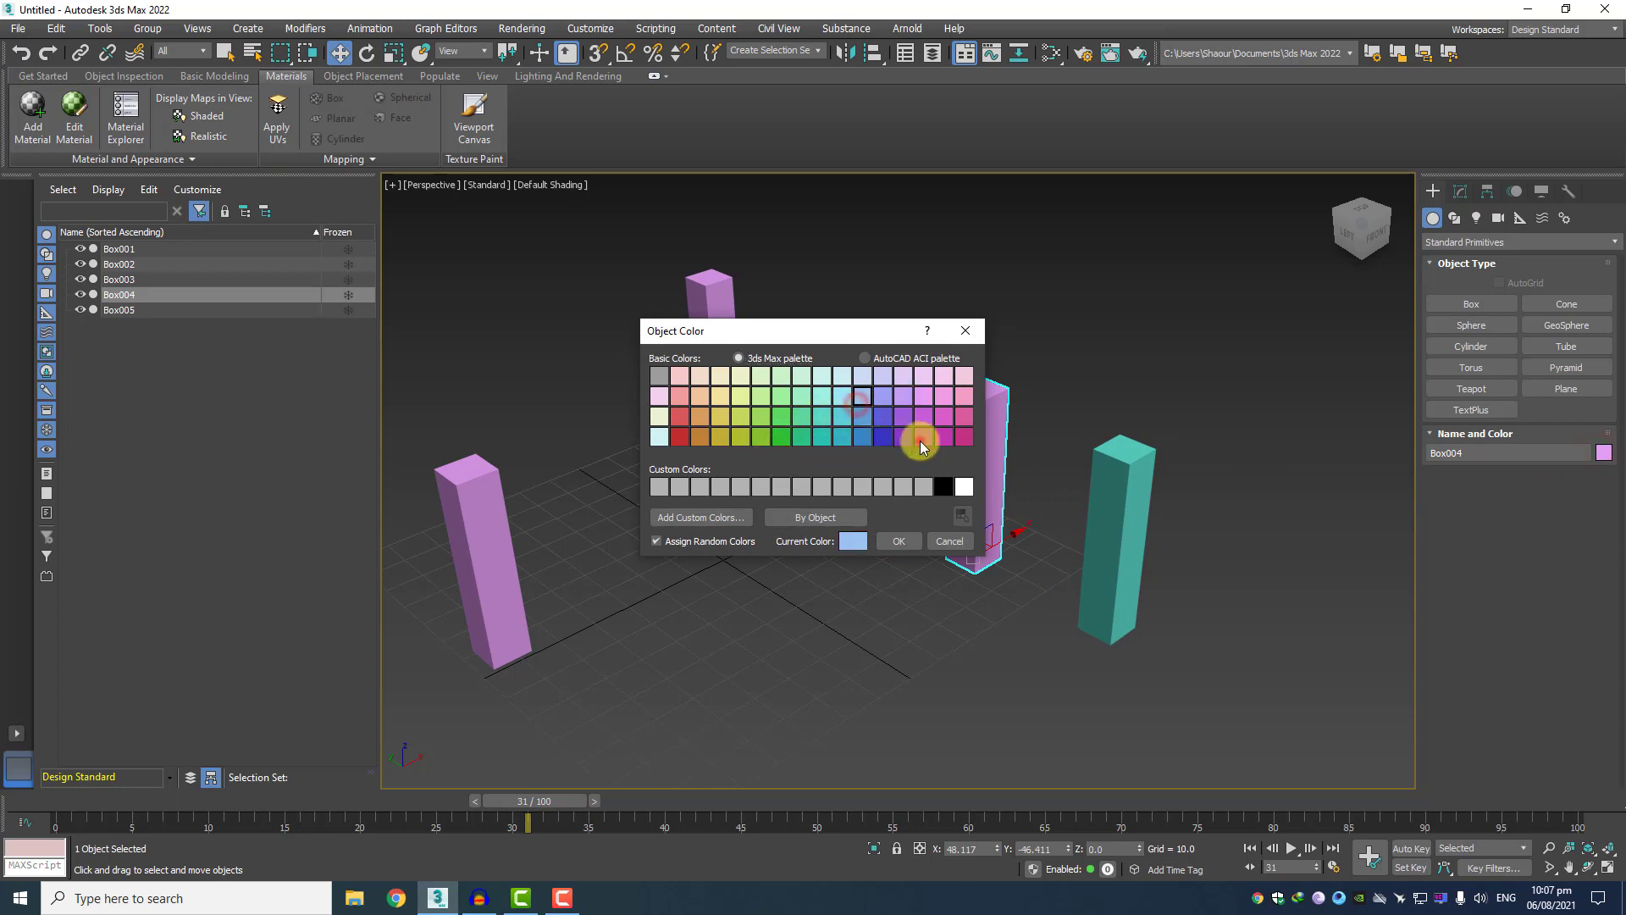
pyautogui.click(920, 441)
pyautogui.click(745, 440)
pyautogui.click(779, 437)
pyautogui.click(898, 542)
pyautogui.click(809, 380)
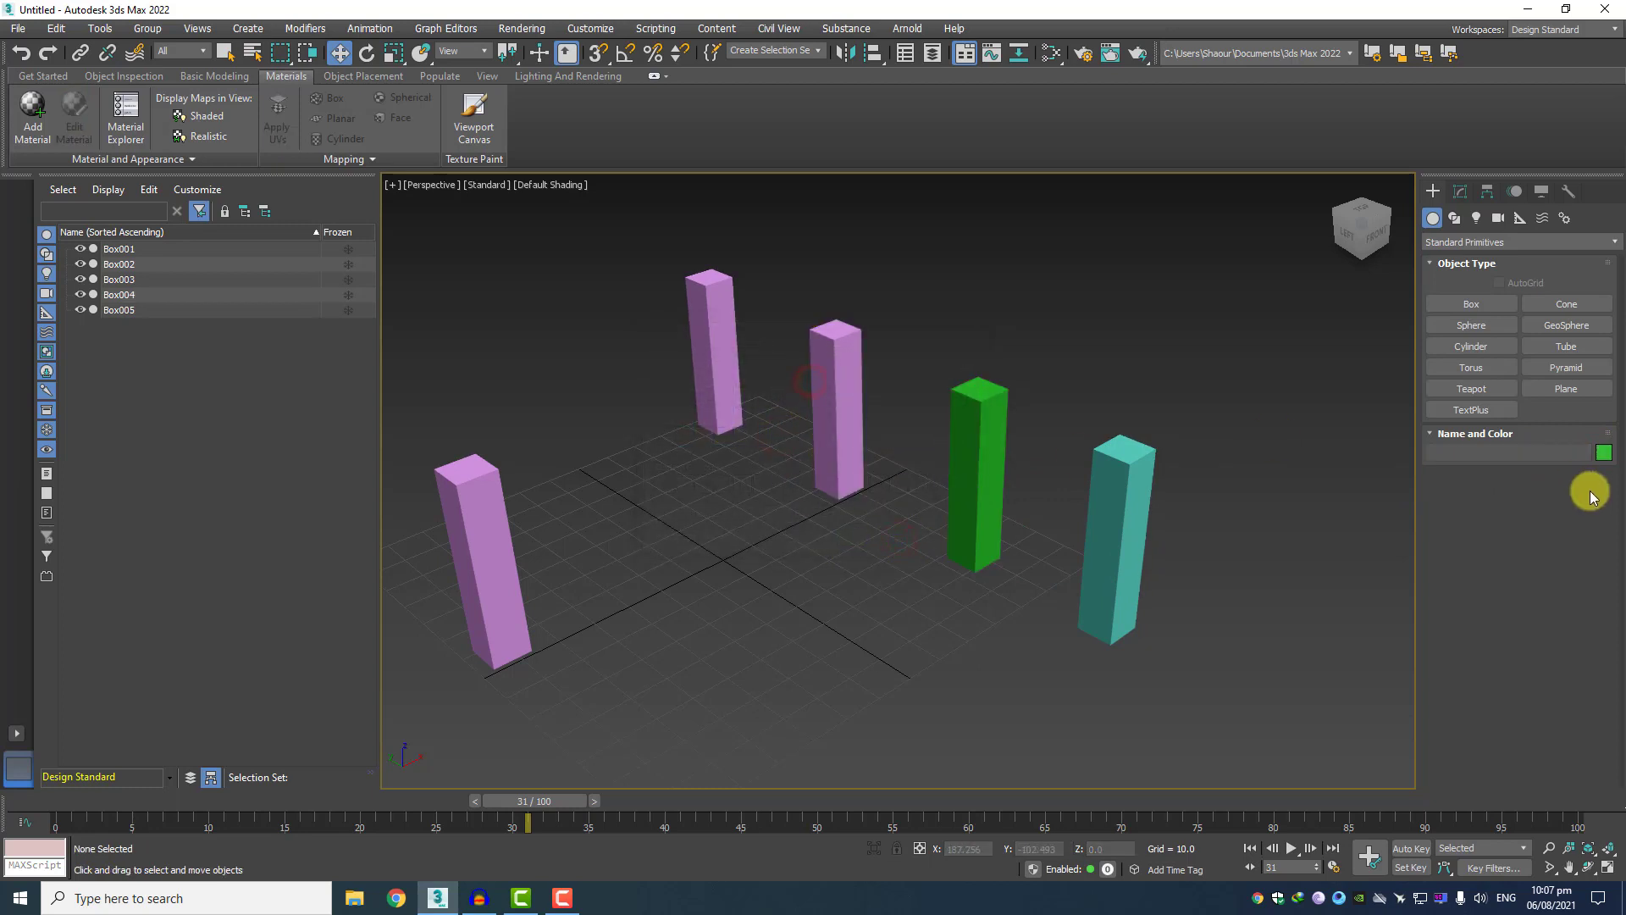
pyautogui.click(1602, 452)
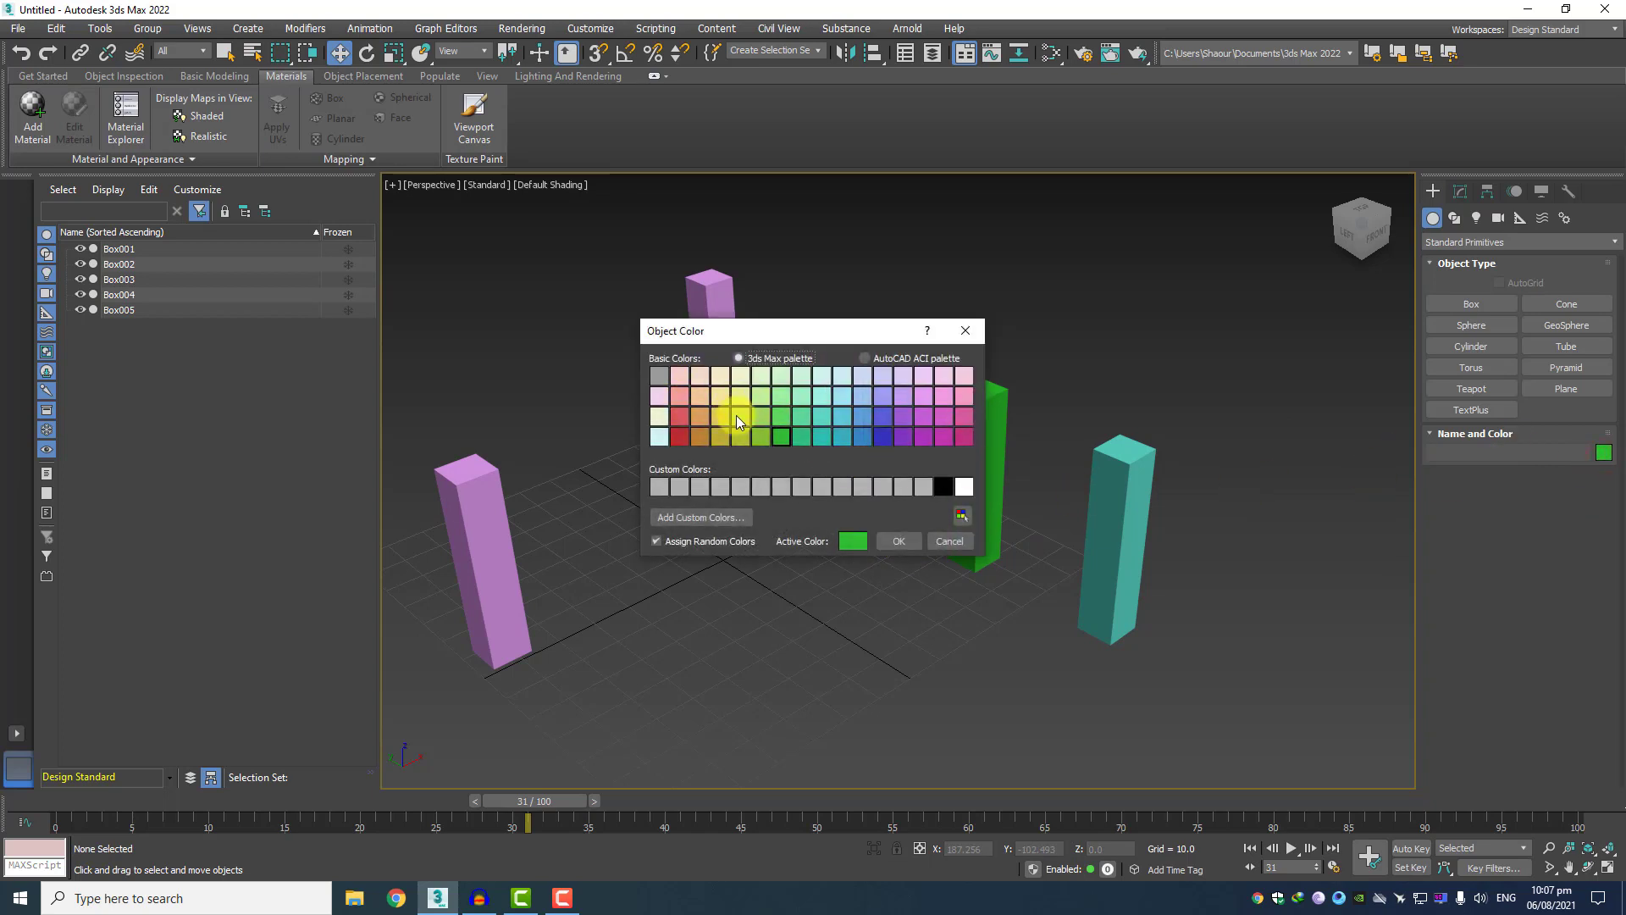
pyautogui.click(898, 541)
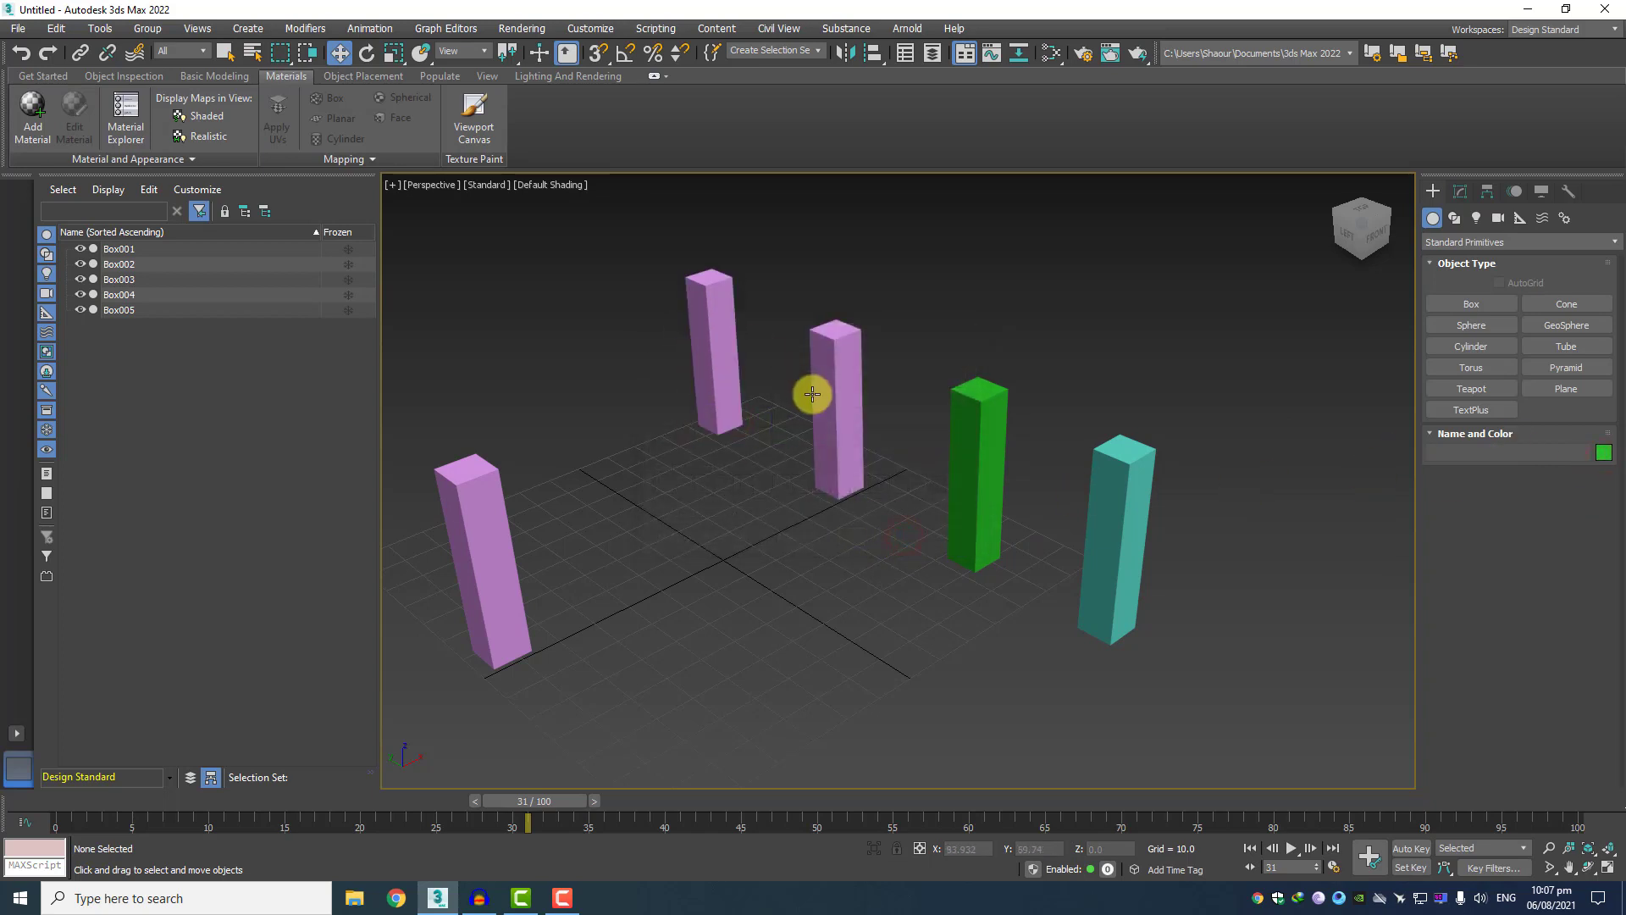
# Change the object color of Box002, next to the green box, to yellow-green.
pyautogui.click(812, 393)
pyautogui.click(1602, 452)
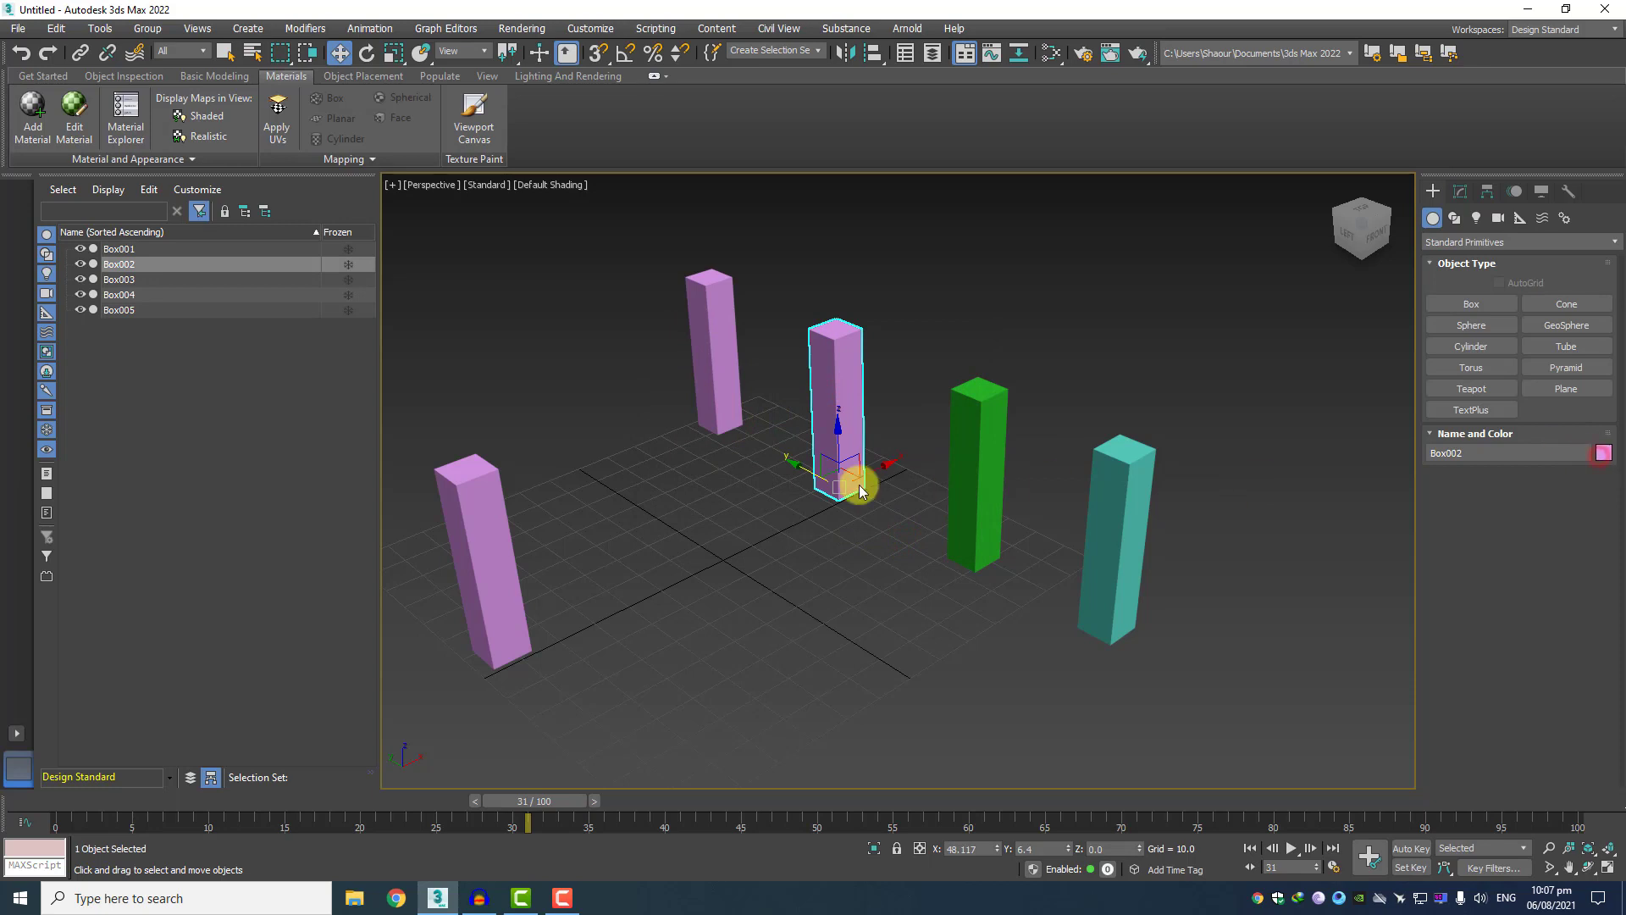
pyautogui.click(741, 416)
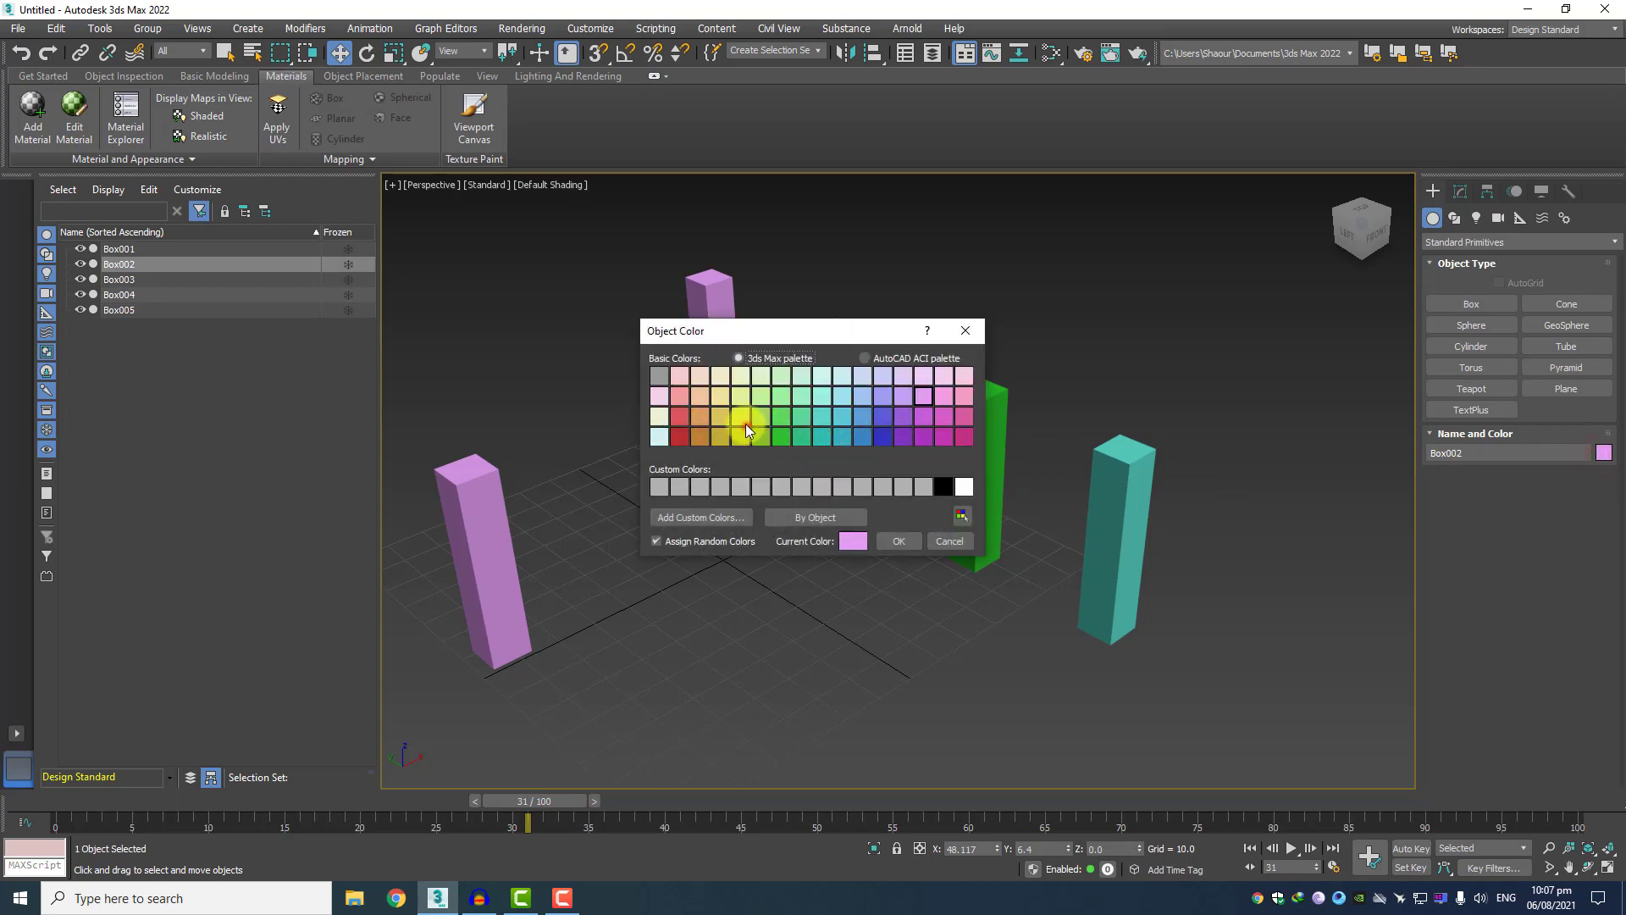
pyautogui.click(927, 542)
pyautogui.click(892, 542)
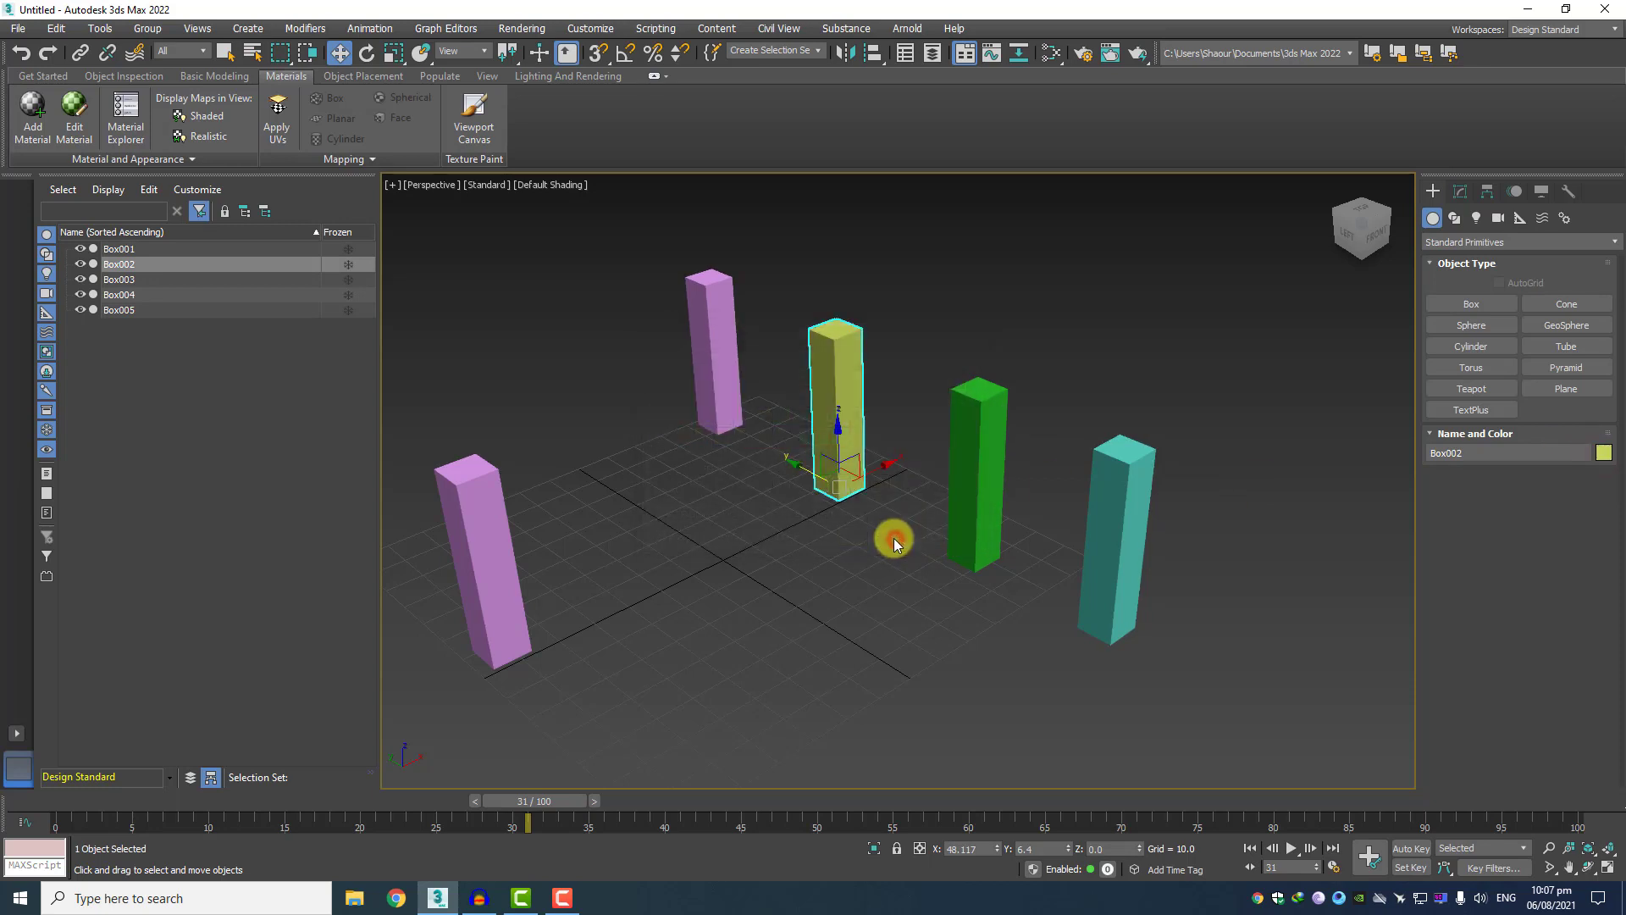
# Change the object color of Box003, at the far end of the row, to teal and deselect it.
pyautogui.click(719, 356)
pyautogui.click(1605, 455)
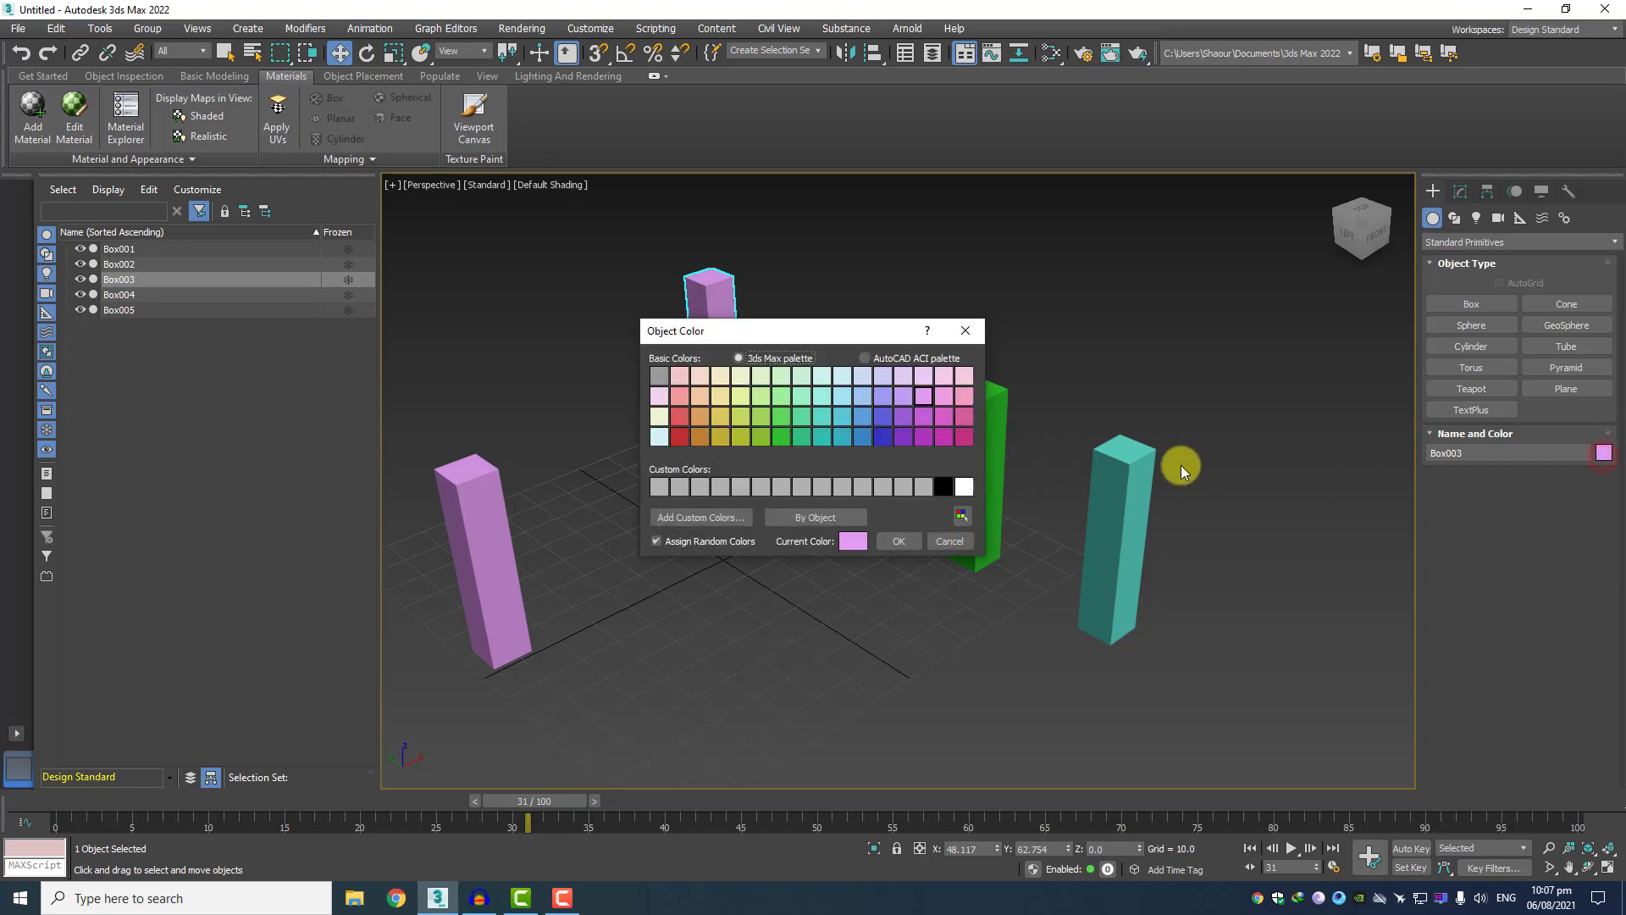
pyautogui.click(880, 434)
pyautogui.click(826, 412)
pyautogui.click(900, 541)
pyautogui.click(1050, 312)
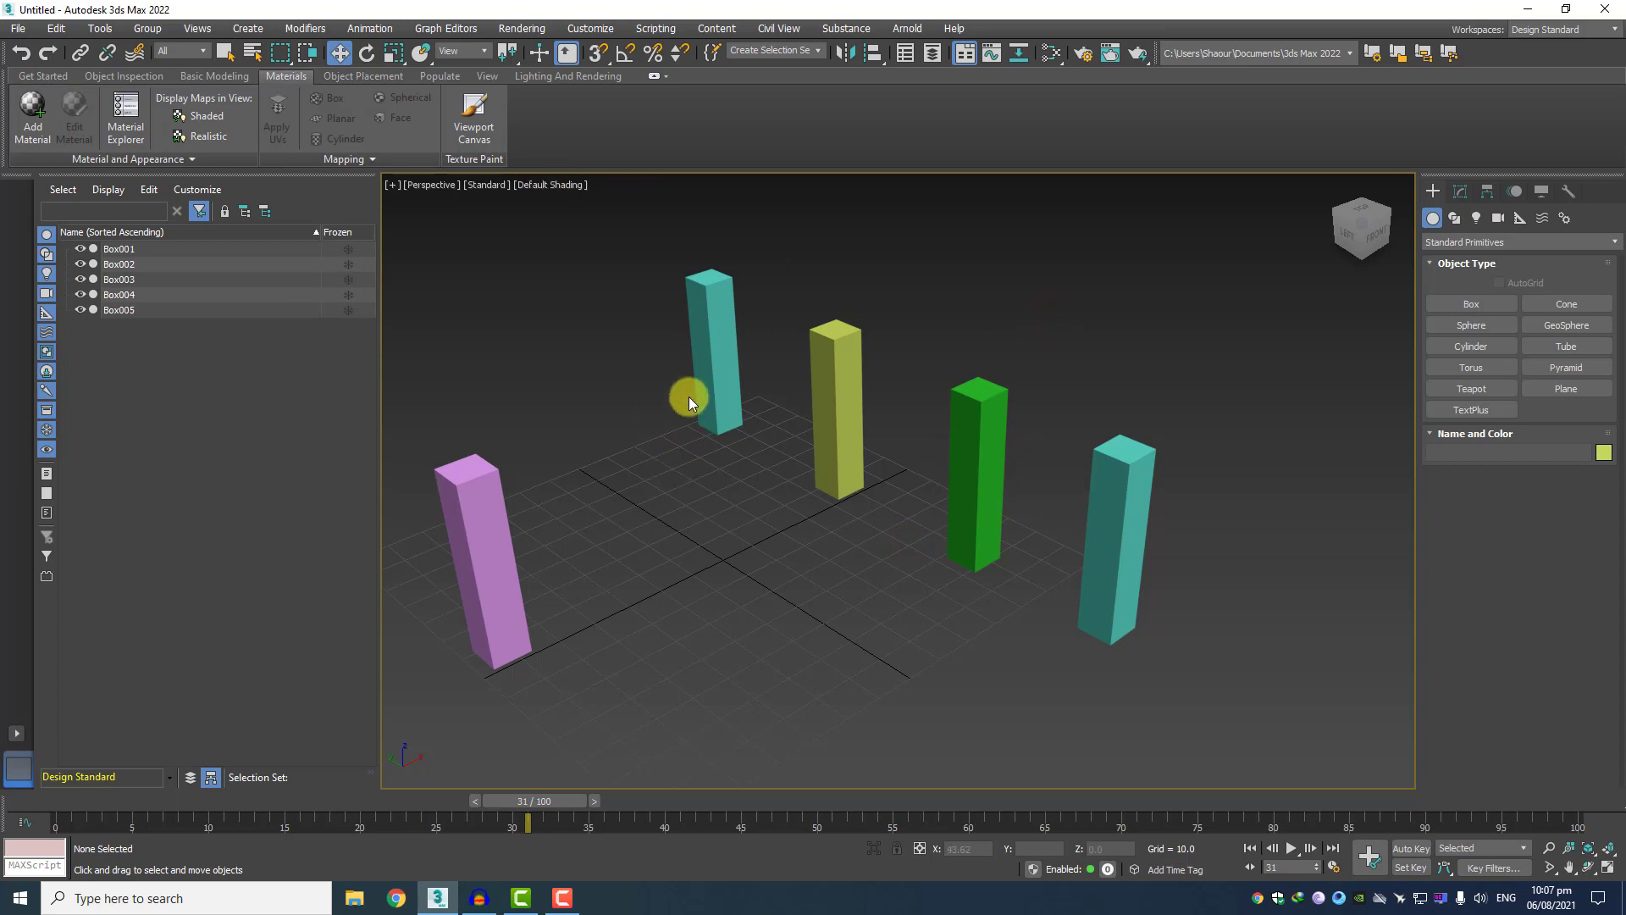
# Add a Bend modifier to Box003, the teal box at the far end of the row.
pyautogui.moveTo(743, 397); pyautogui.dragTo(796, 462, button='middle')
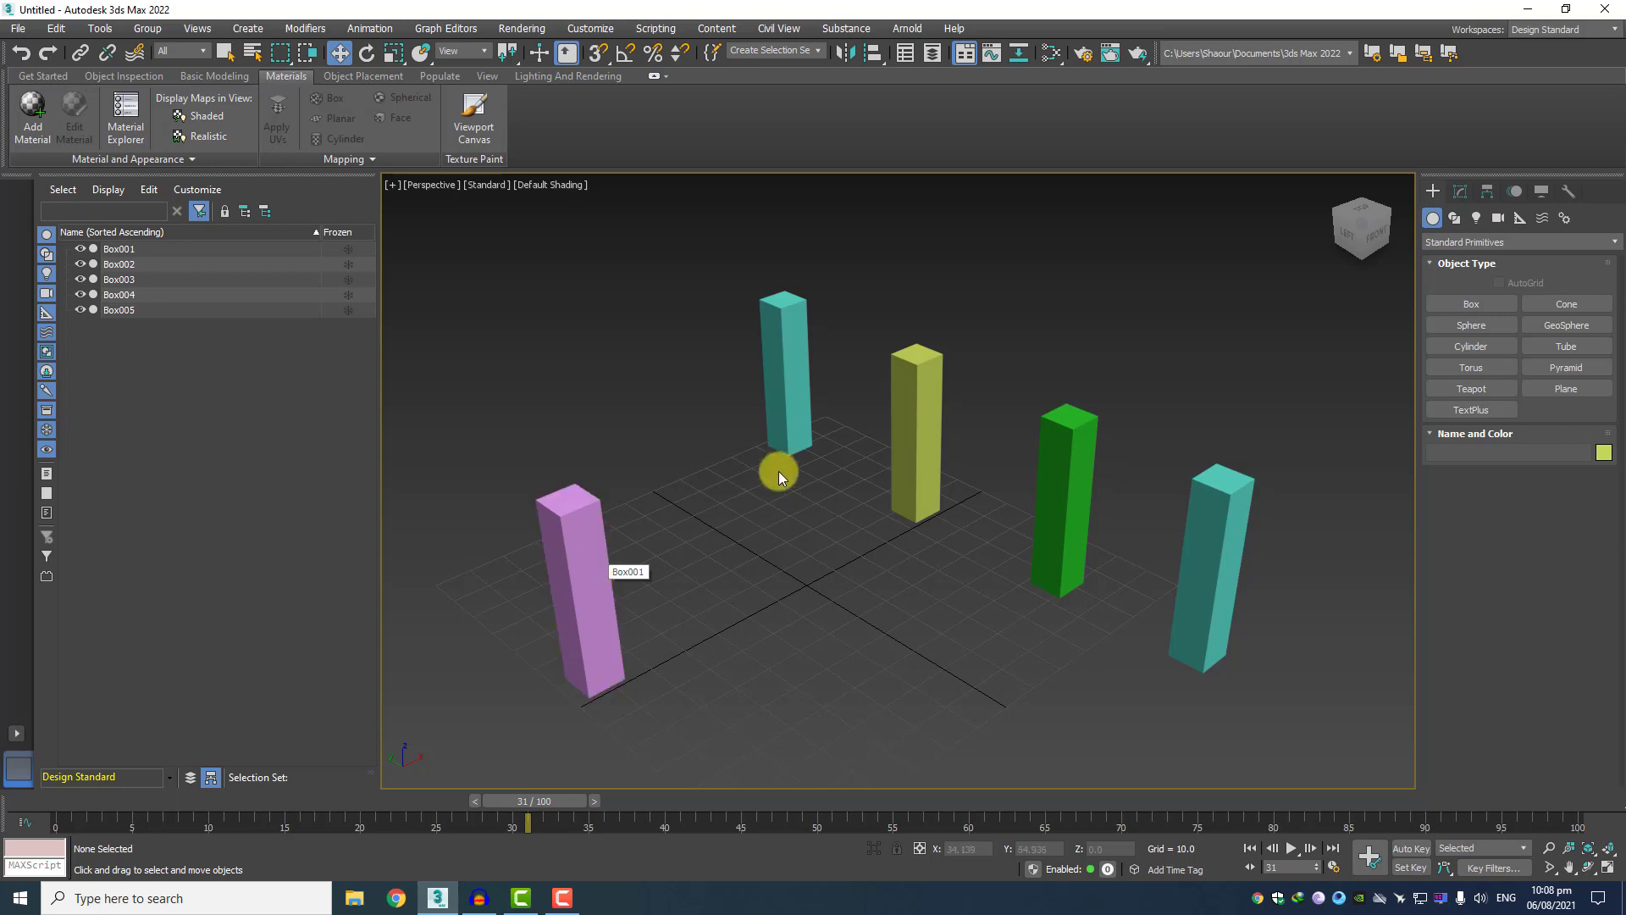
pyautogui.scroll(5, 765, 512)
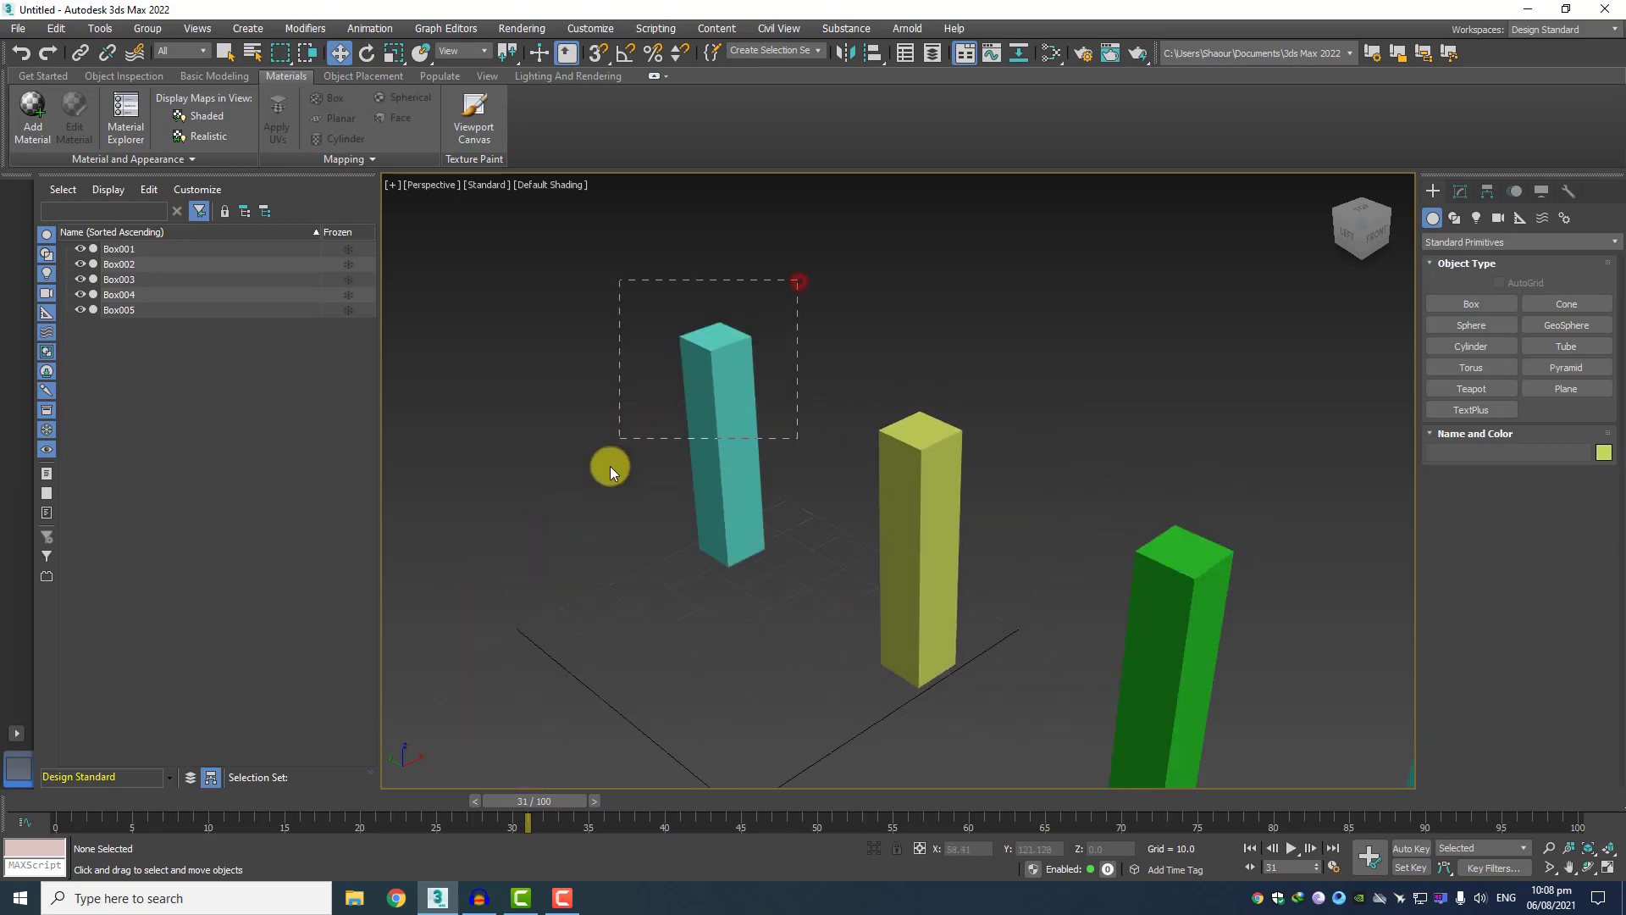
pyautogui.moveTo(592, 613); pyautogui.dragTo(591, 613)
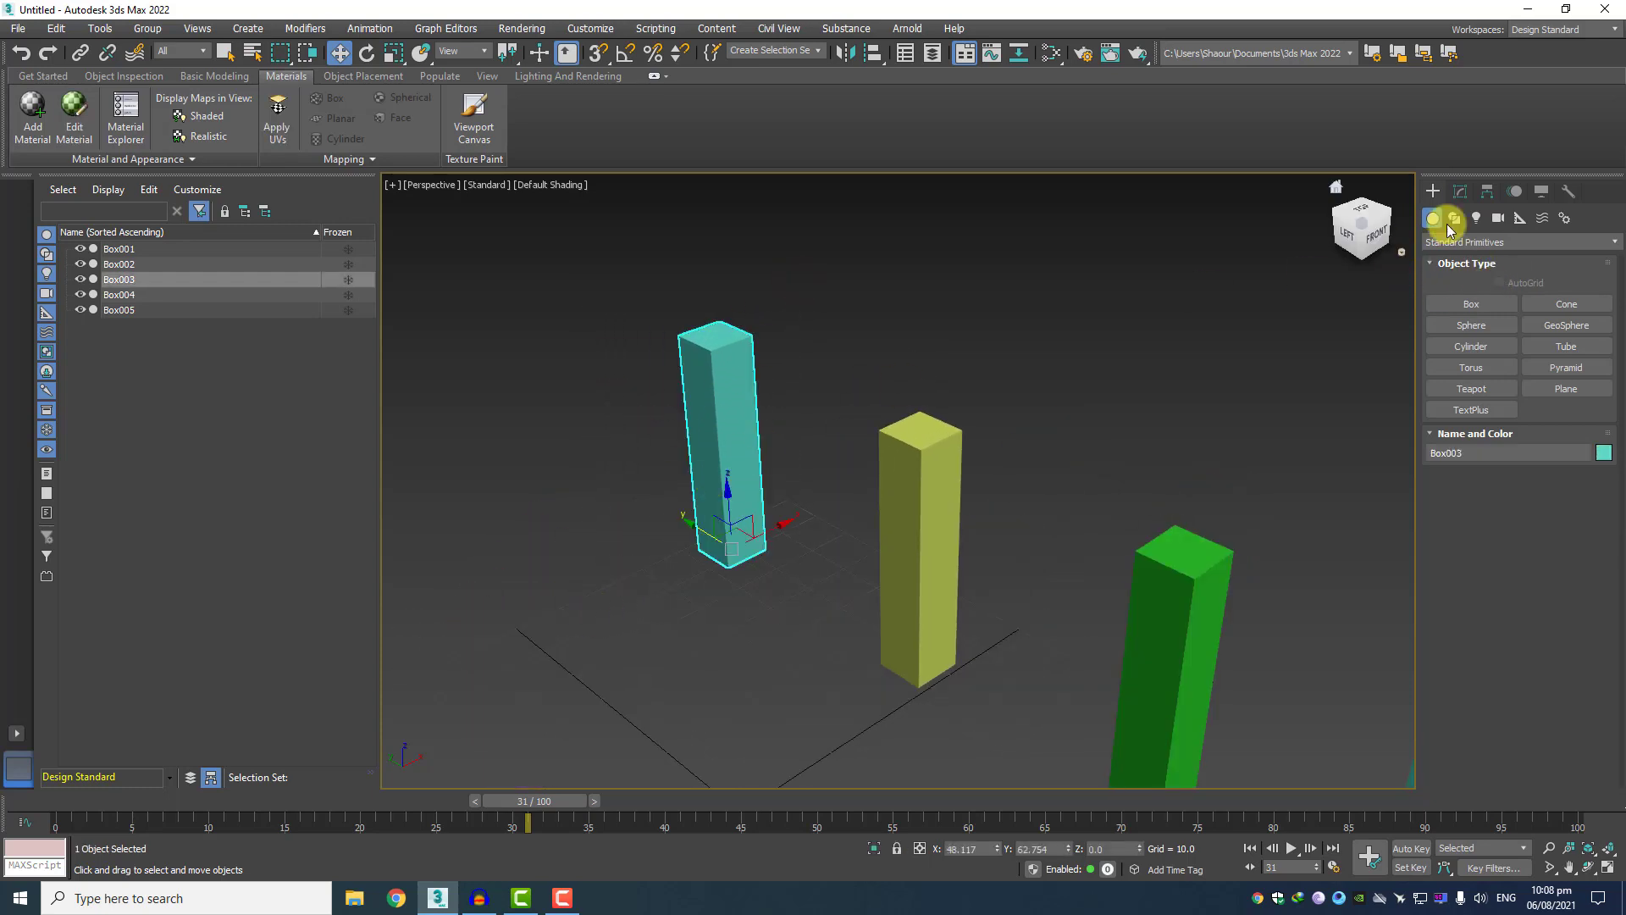
pyautogui.click(1460, 195)
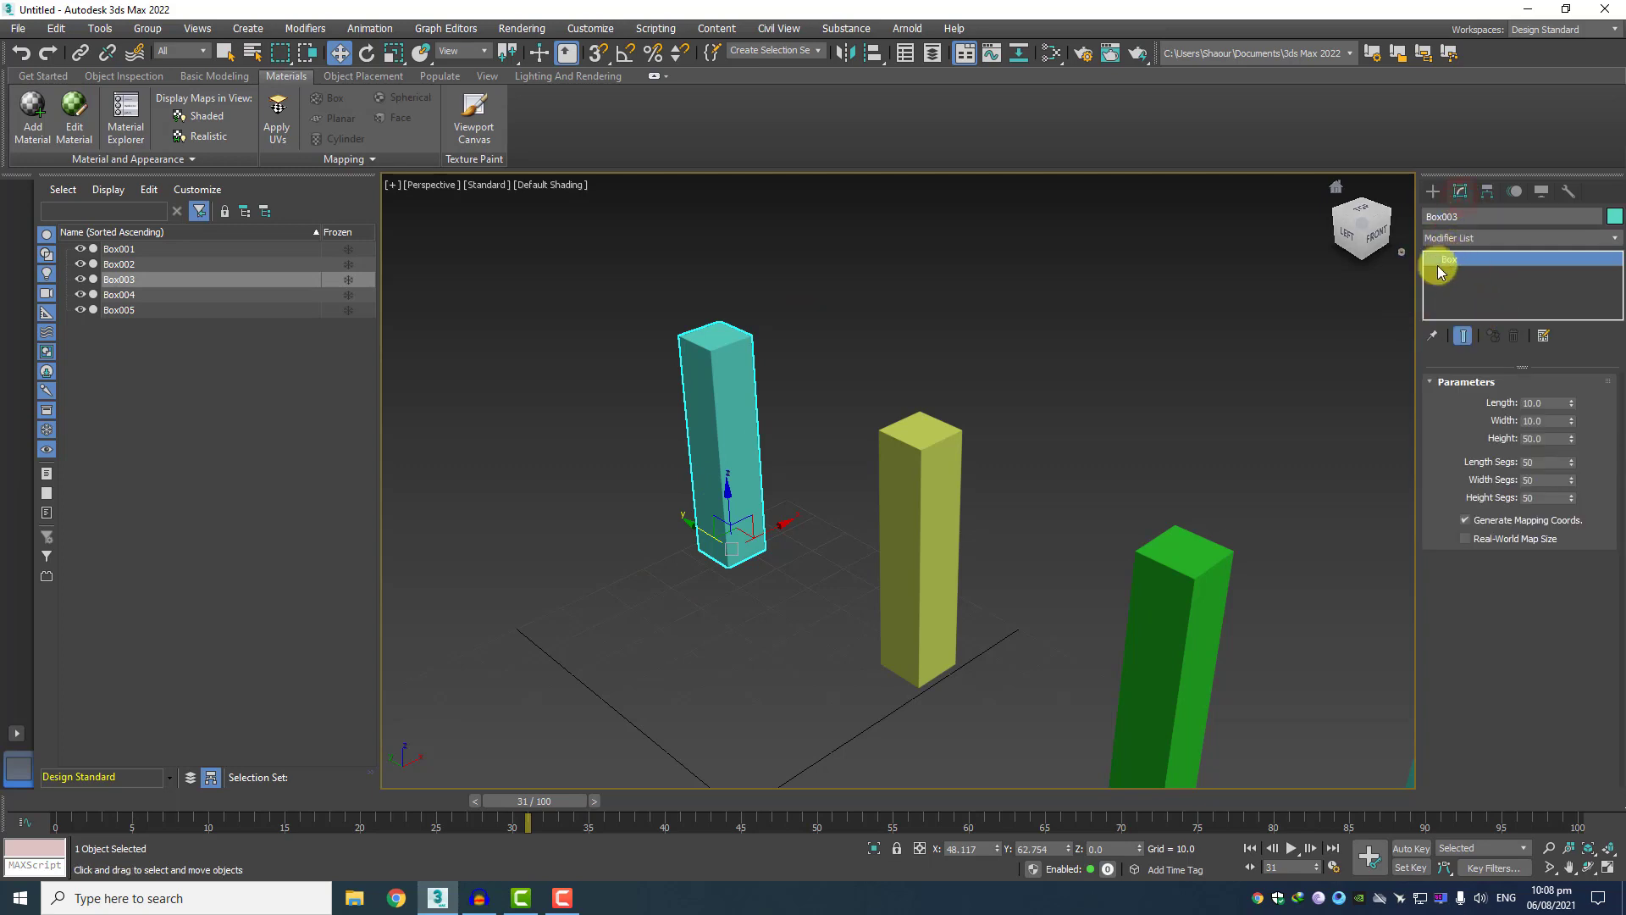
pyautogui.click(1496, 237)
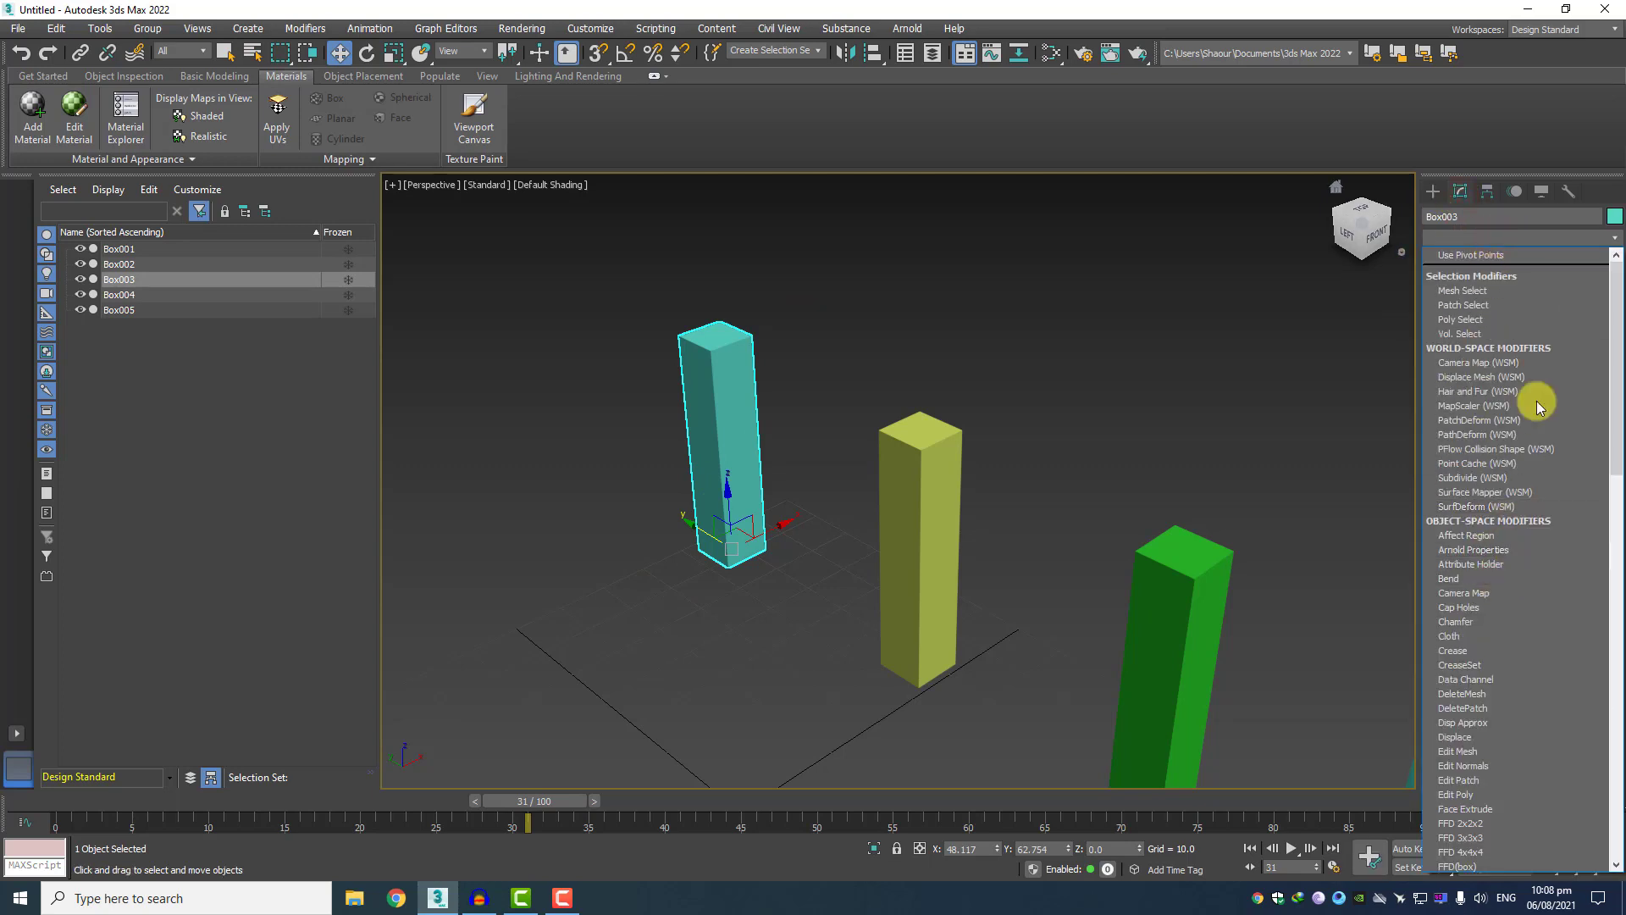
pyautogui.scroll(-5, 1531, 360)
pyautogui.scroll(-20, 1533, 365)
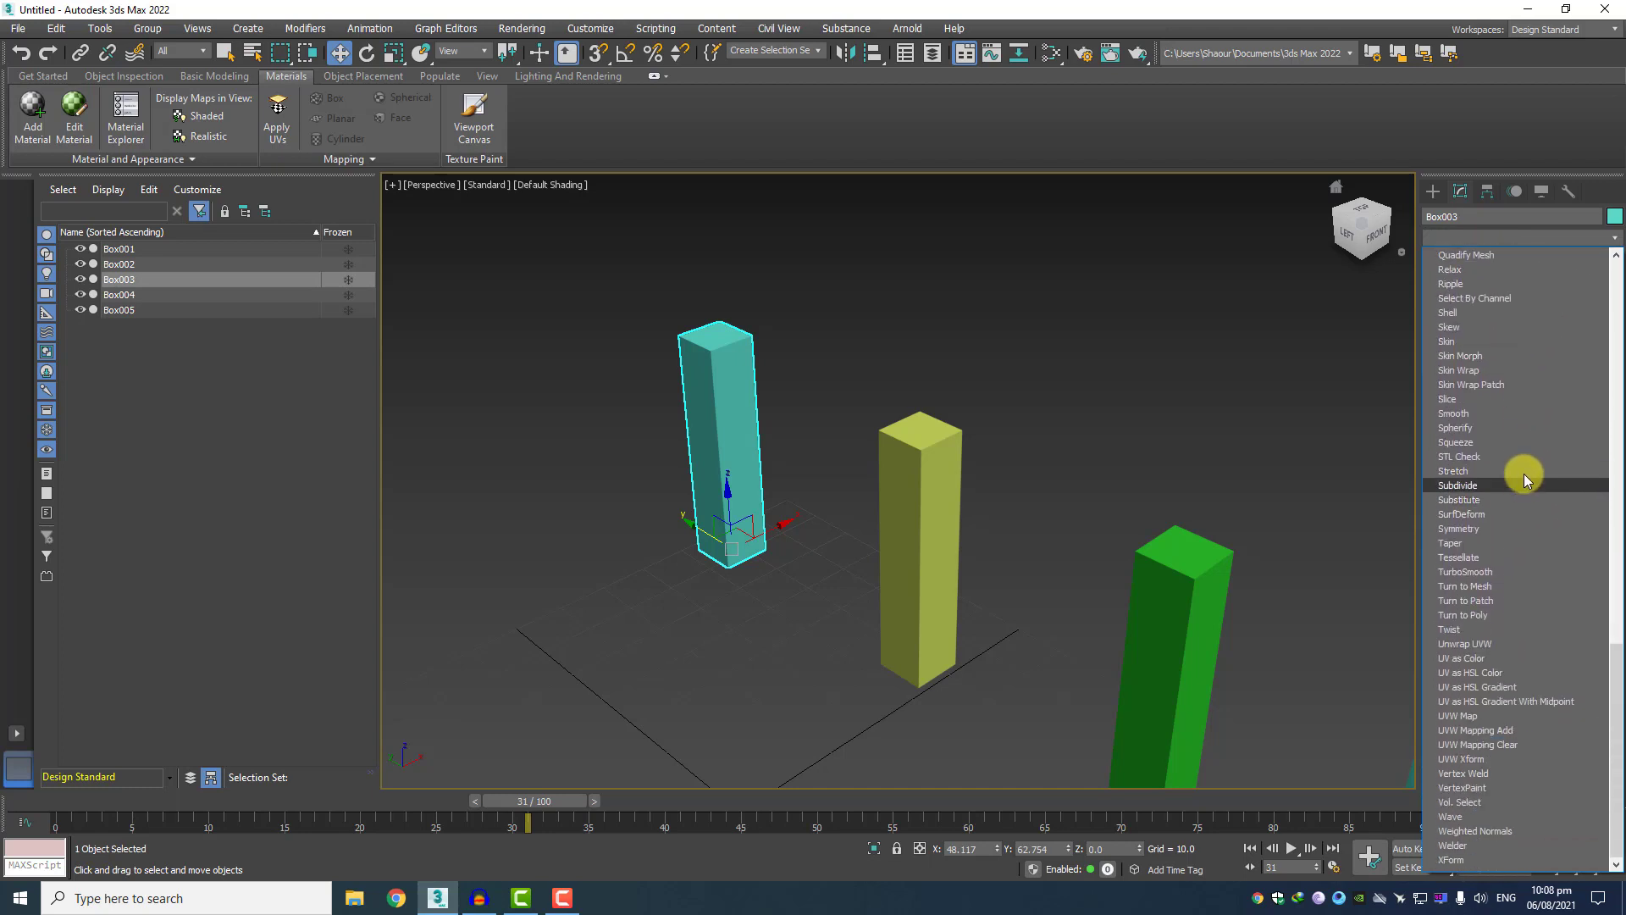
pyautogui.scroll(20, 1527, 530)
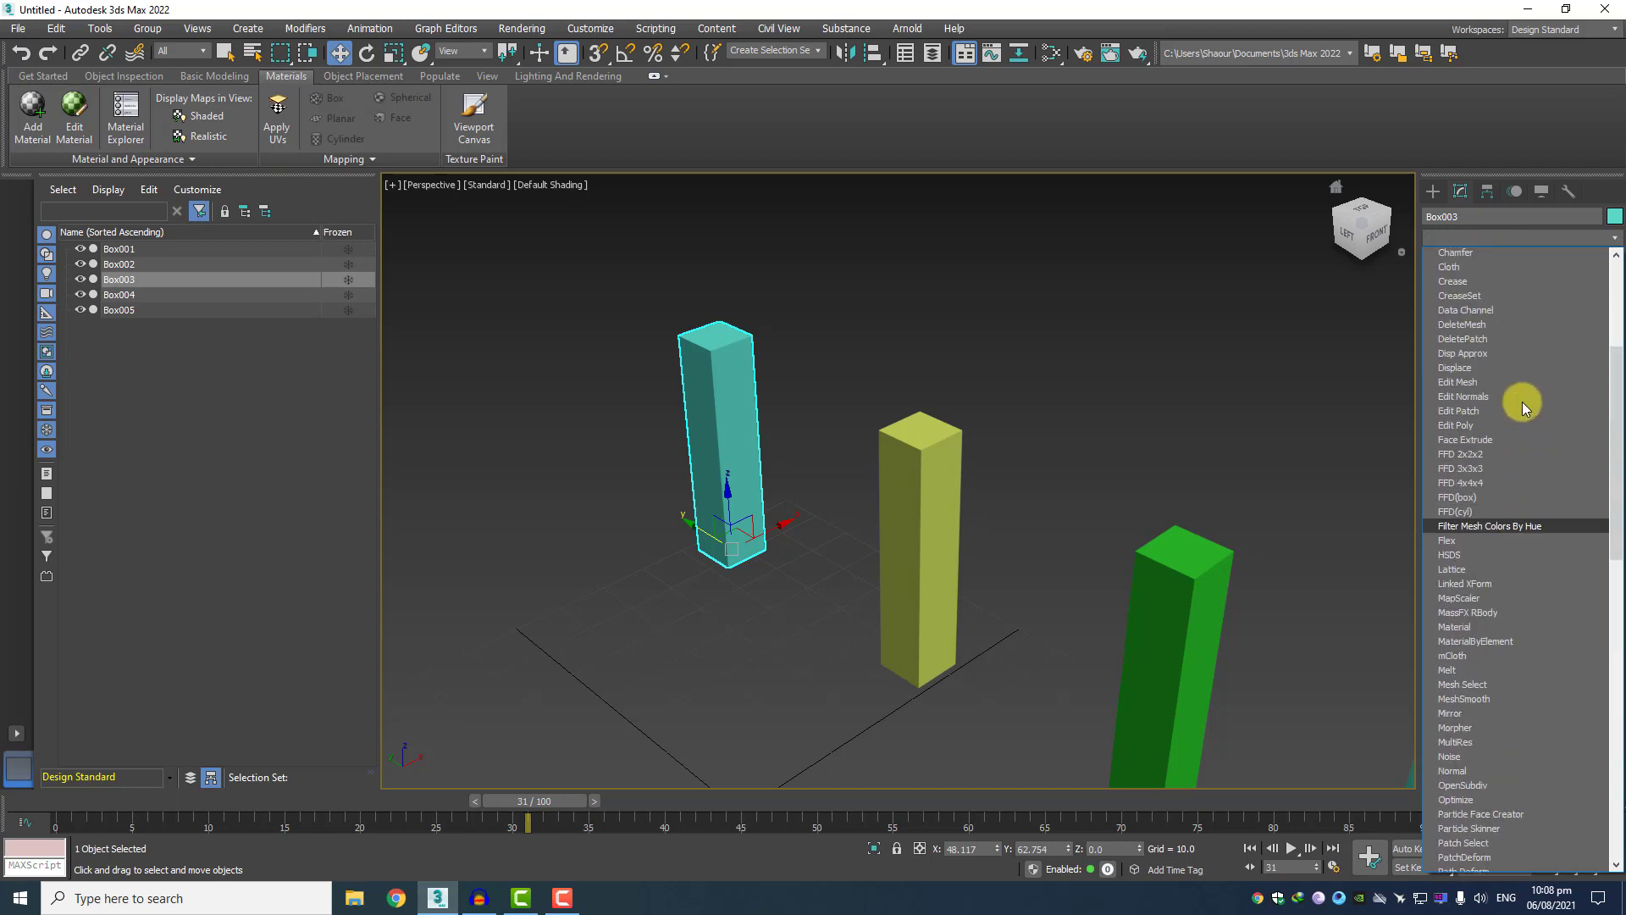
pyautogui.scroll(-8, 1522, 398)
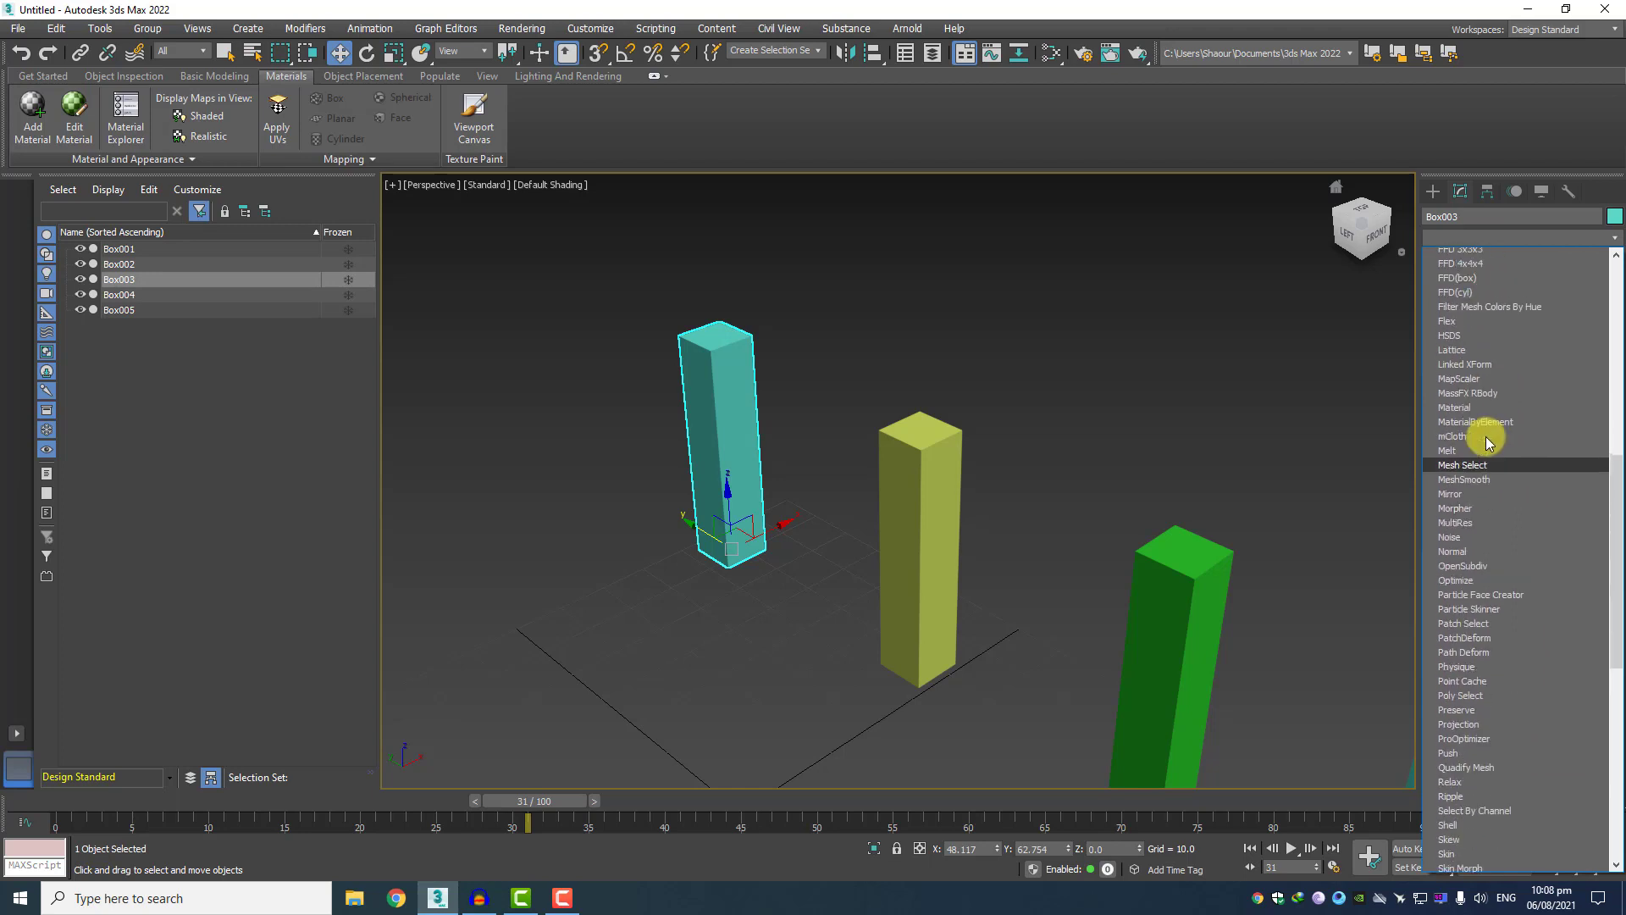
pyautogui.scroll(10, 1481, 431)
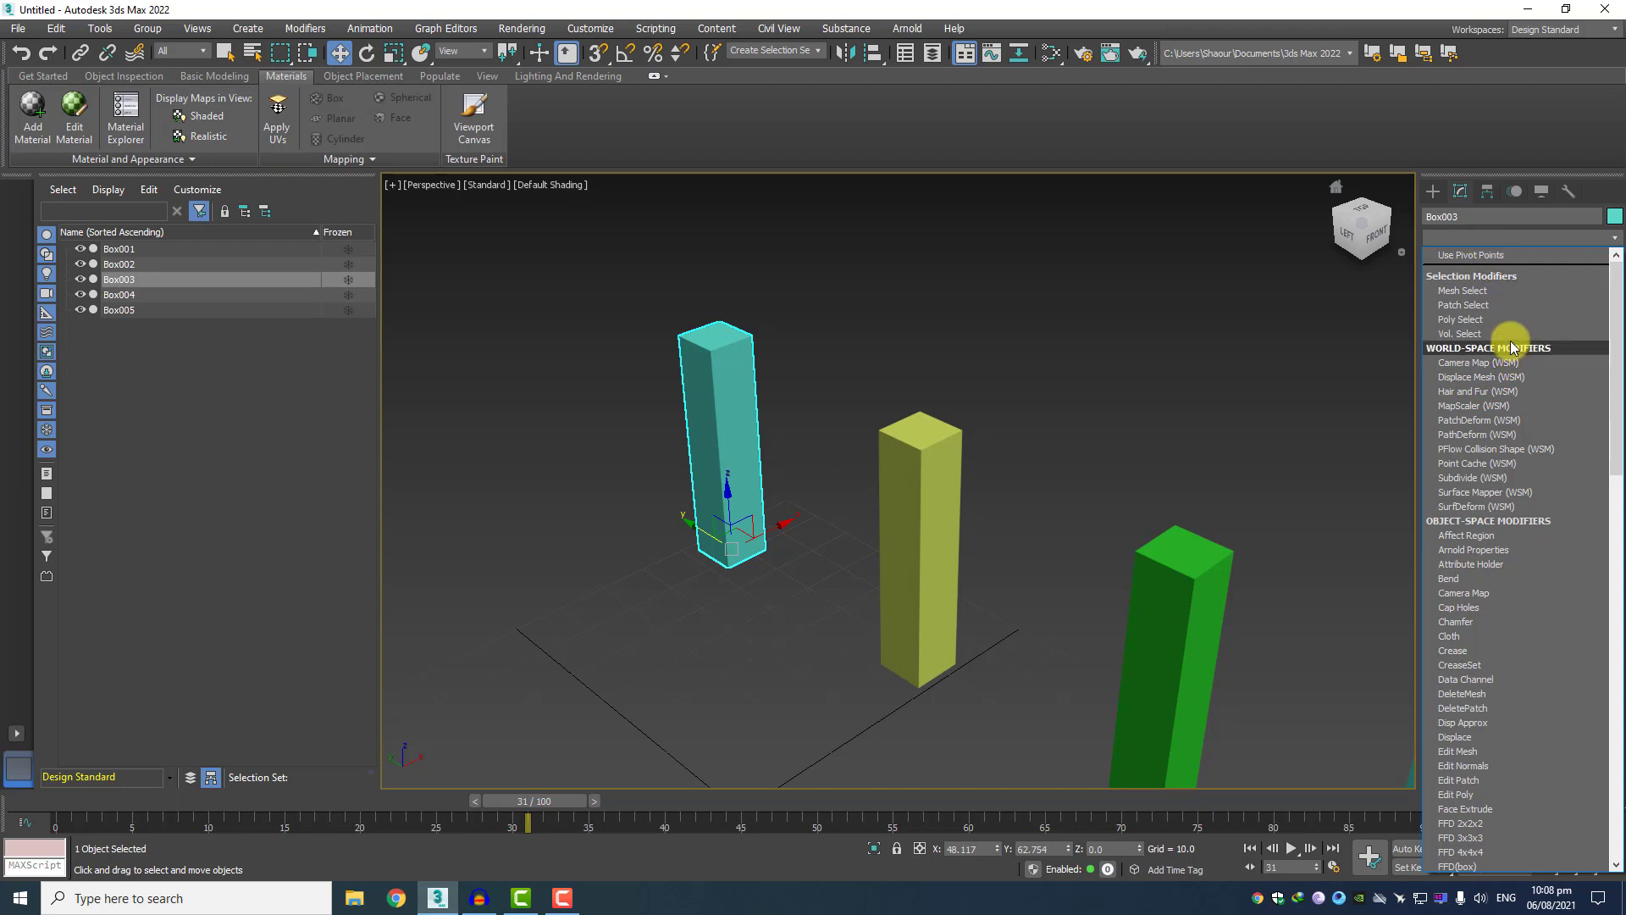
pyautogui.scroll(-7, 1510, 337)
pyautogui.click(1441, 255)
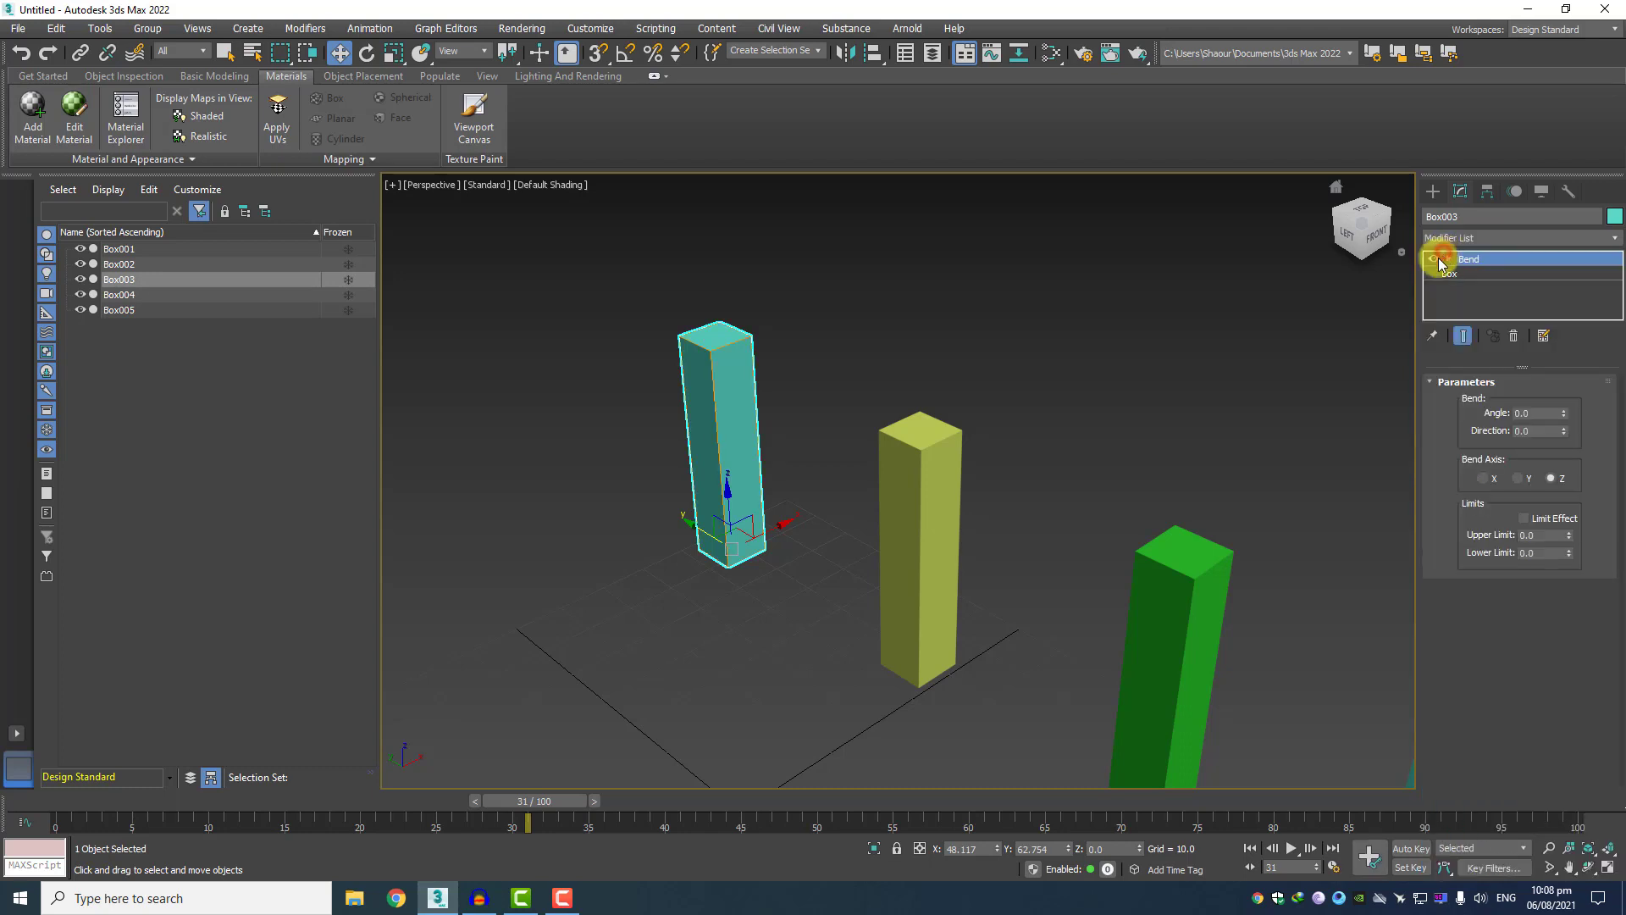
# Set Box003's bend angle to 12 and try the Y and X bend axes before returning to Z.
pyautogui.moveTo(1562, 415); pyautogui.dragTo(1559, 503)
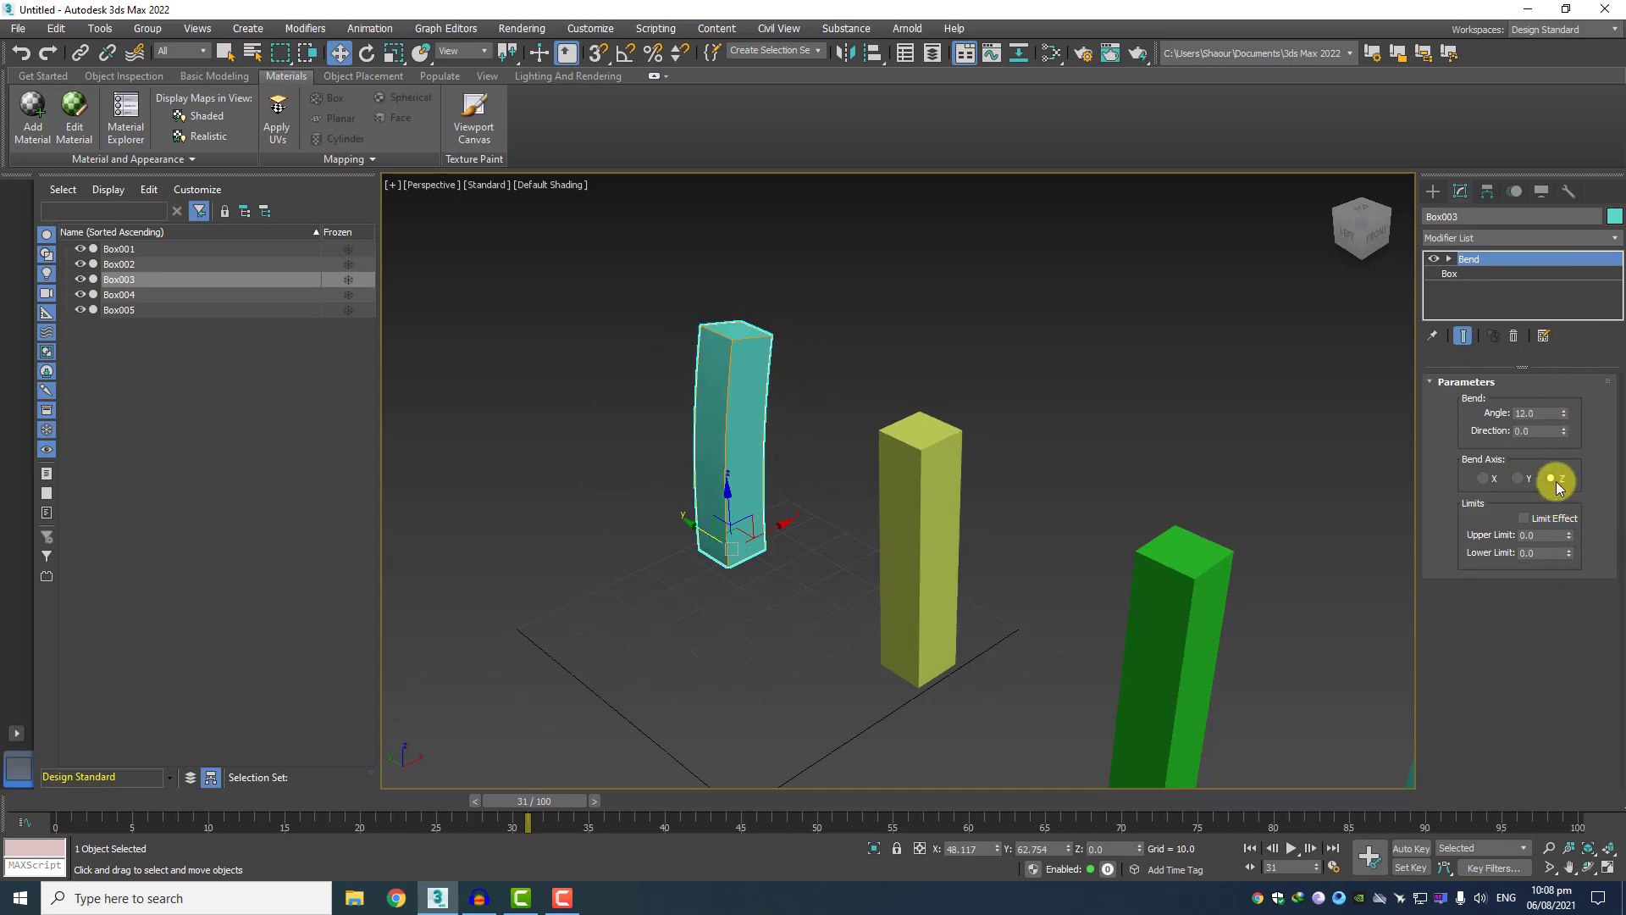
pyautogui.click(1518, 479)
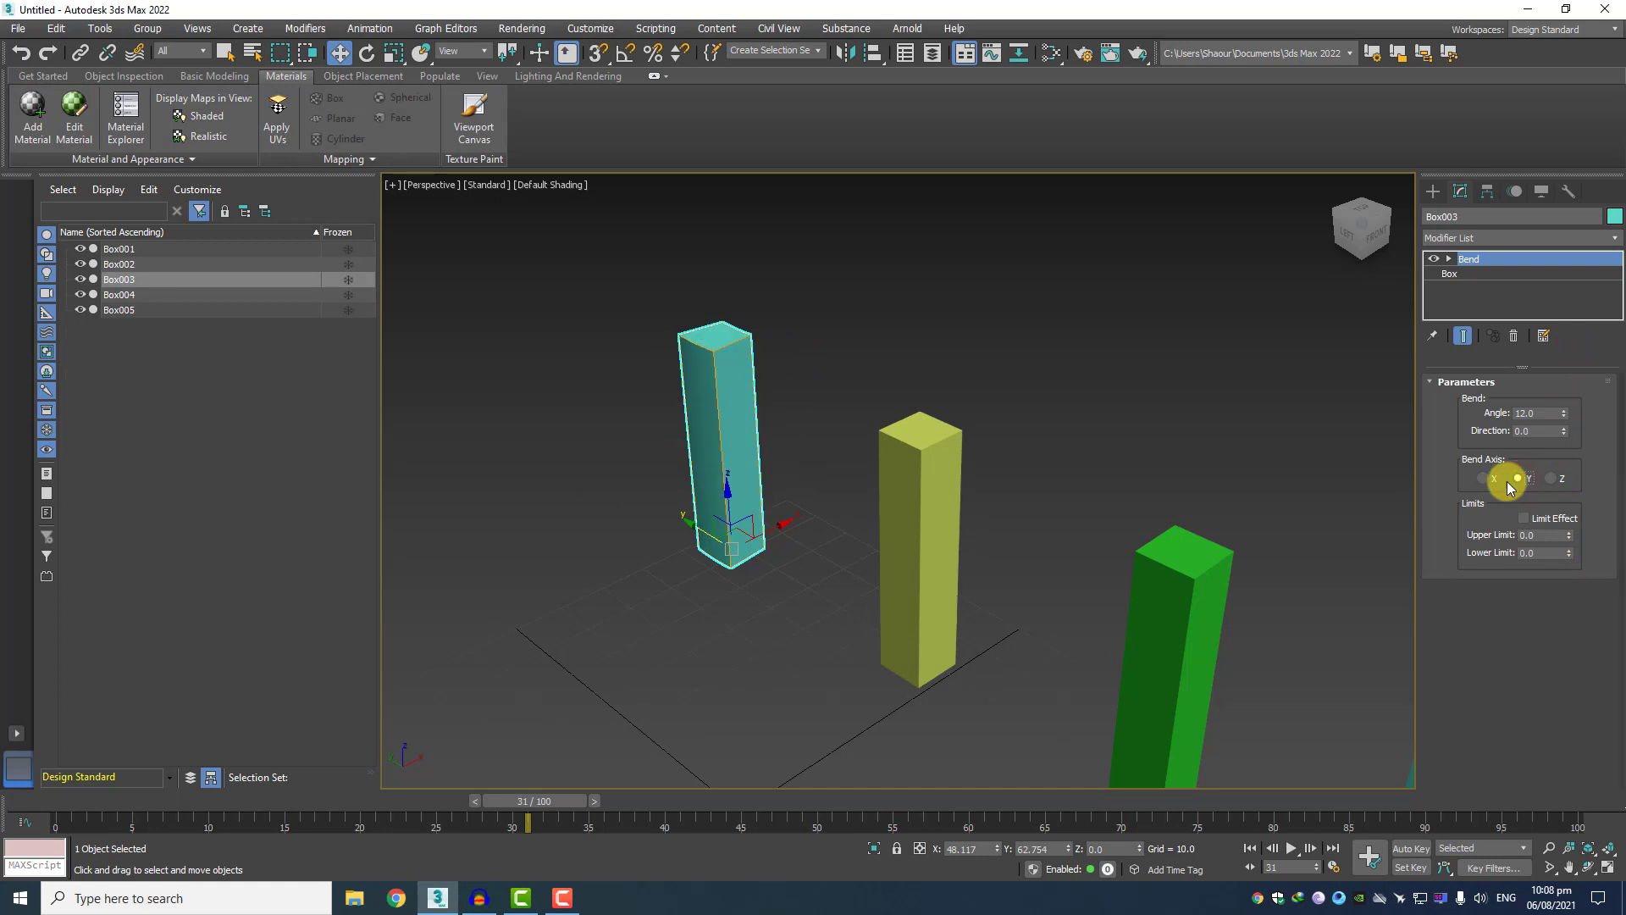
pyautogui.click(1488, 479)
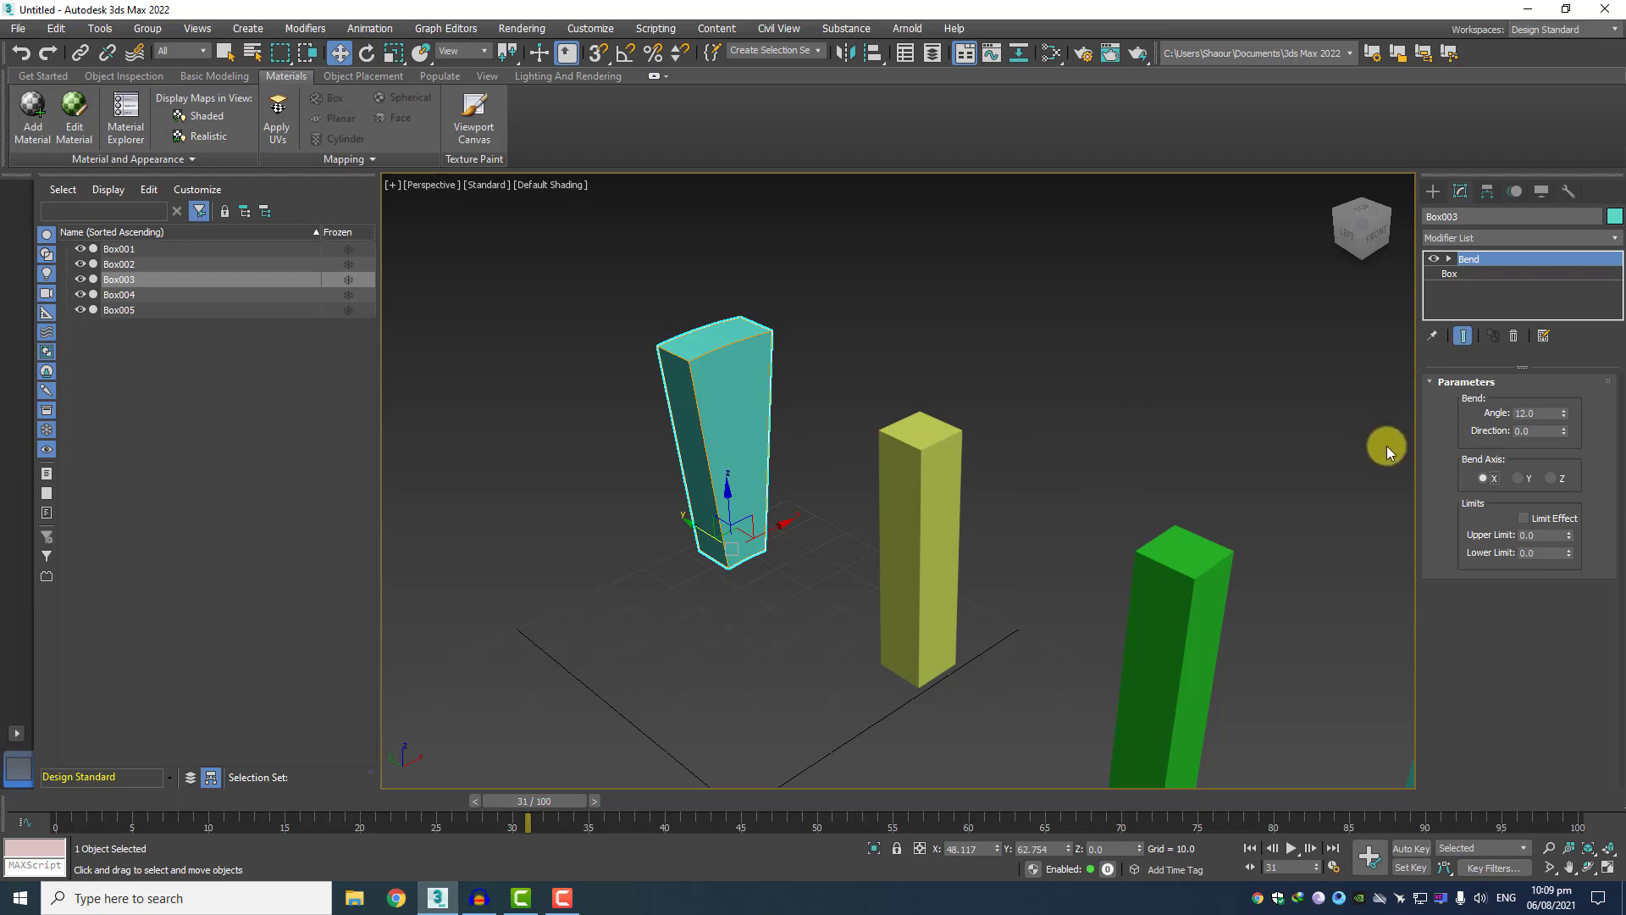
pyautogui.click(1550, 477)
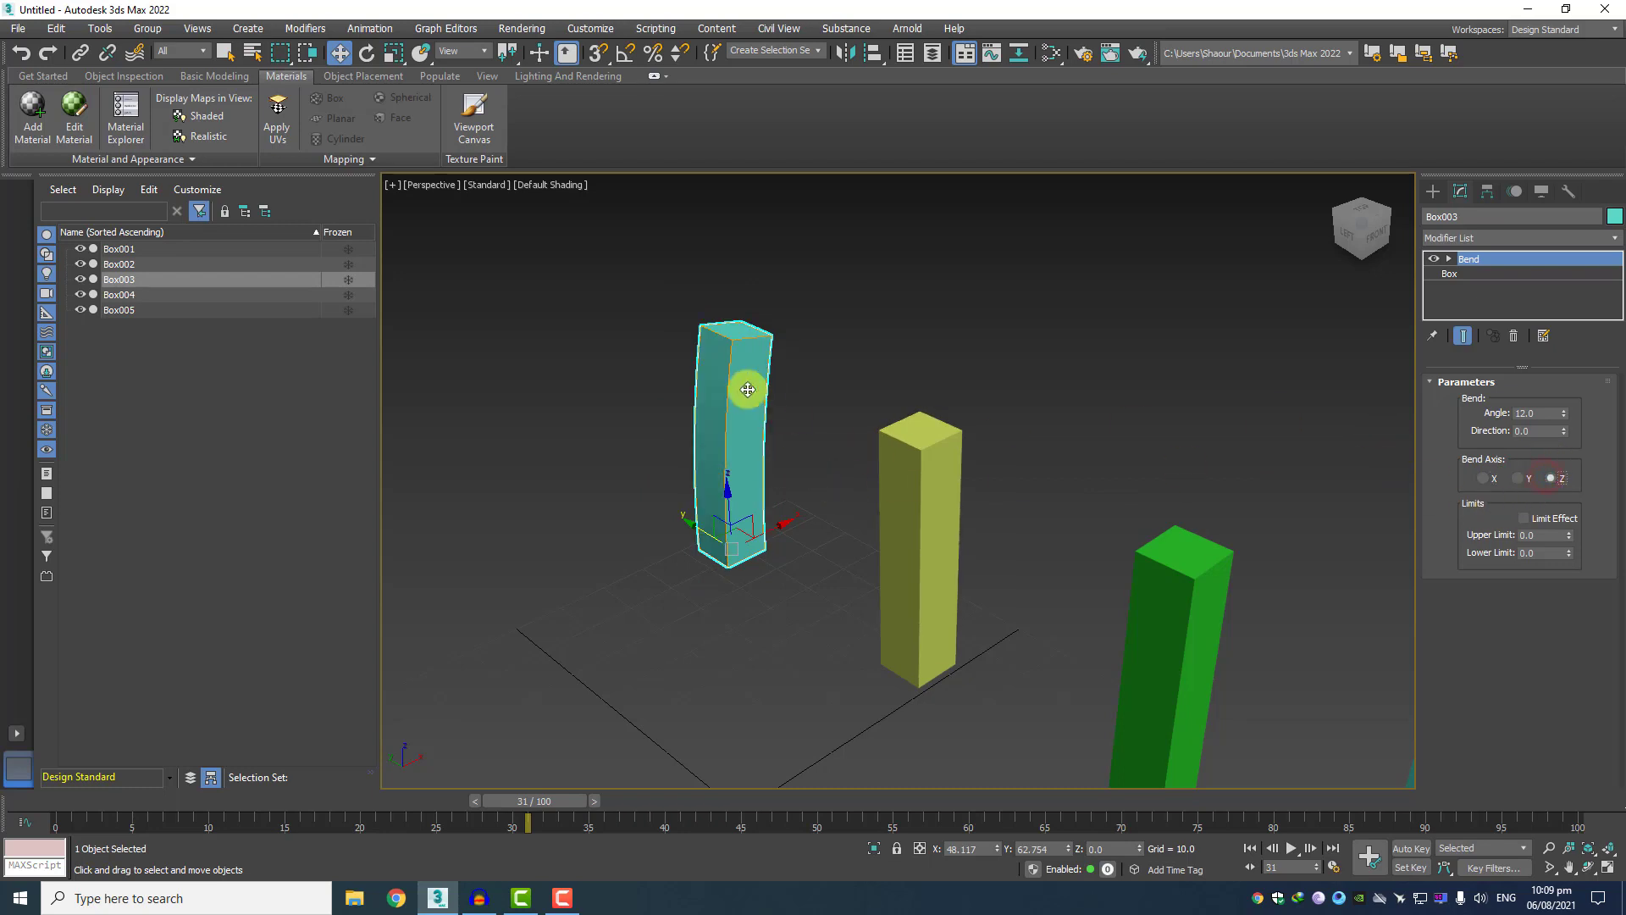
# Set Box003's bend angle to -141, curving the box into an arch.
pyautogui.scroll(5, 708, 522)
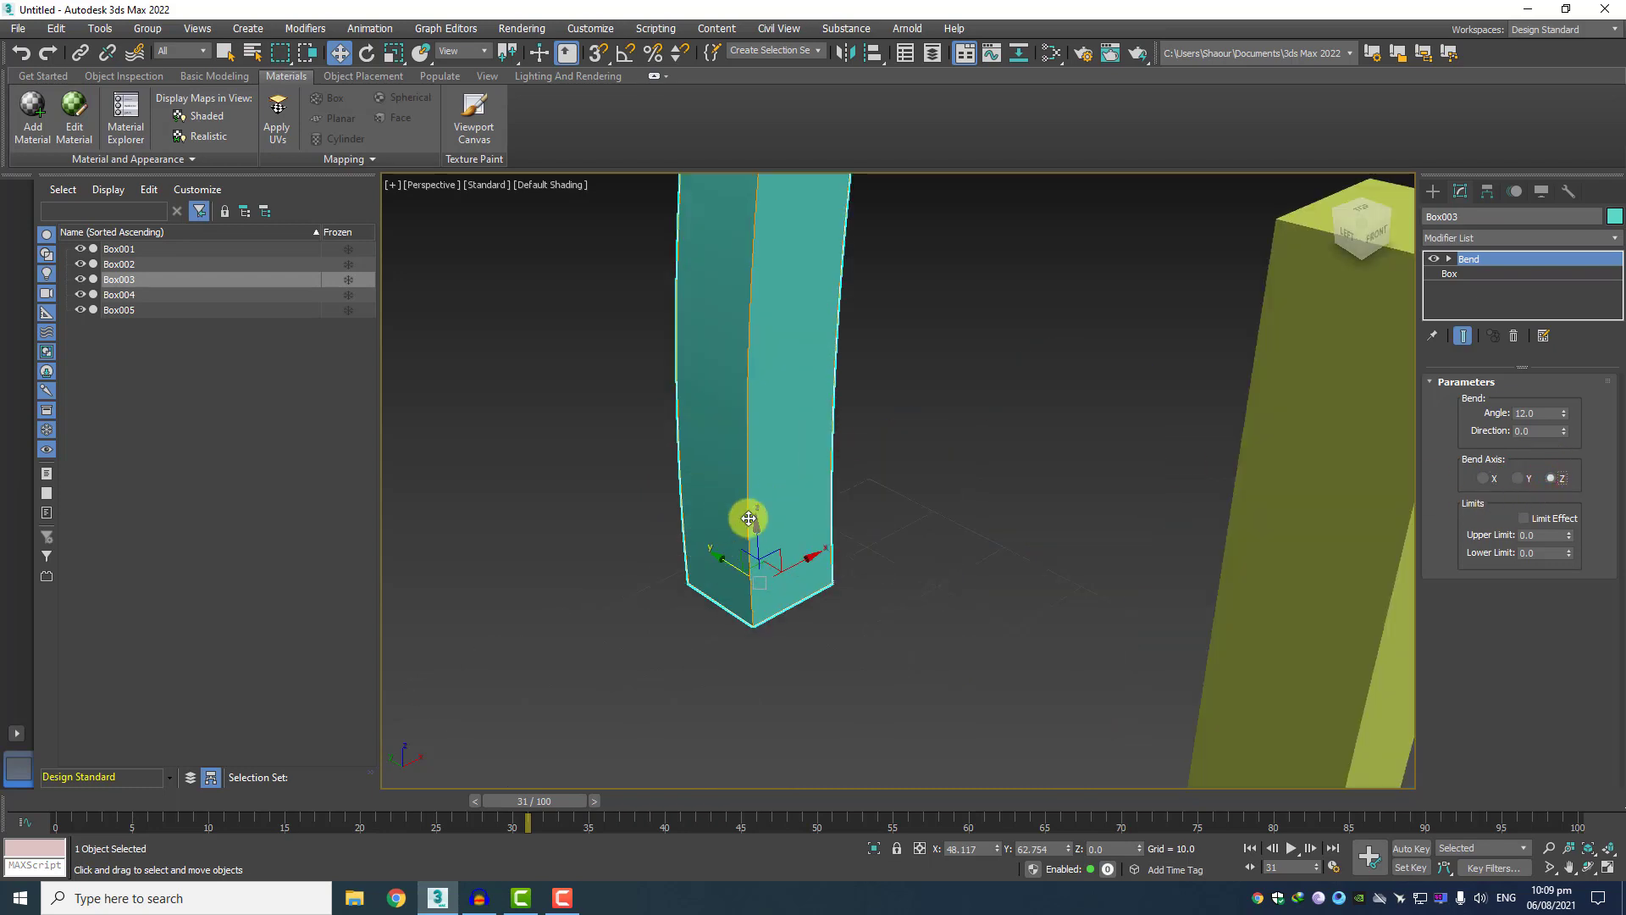
pyautogui.scroll(-5, 755, 519)
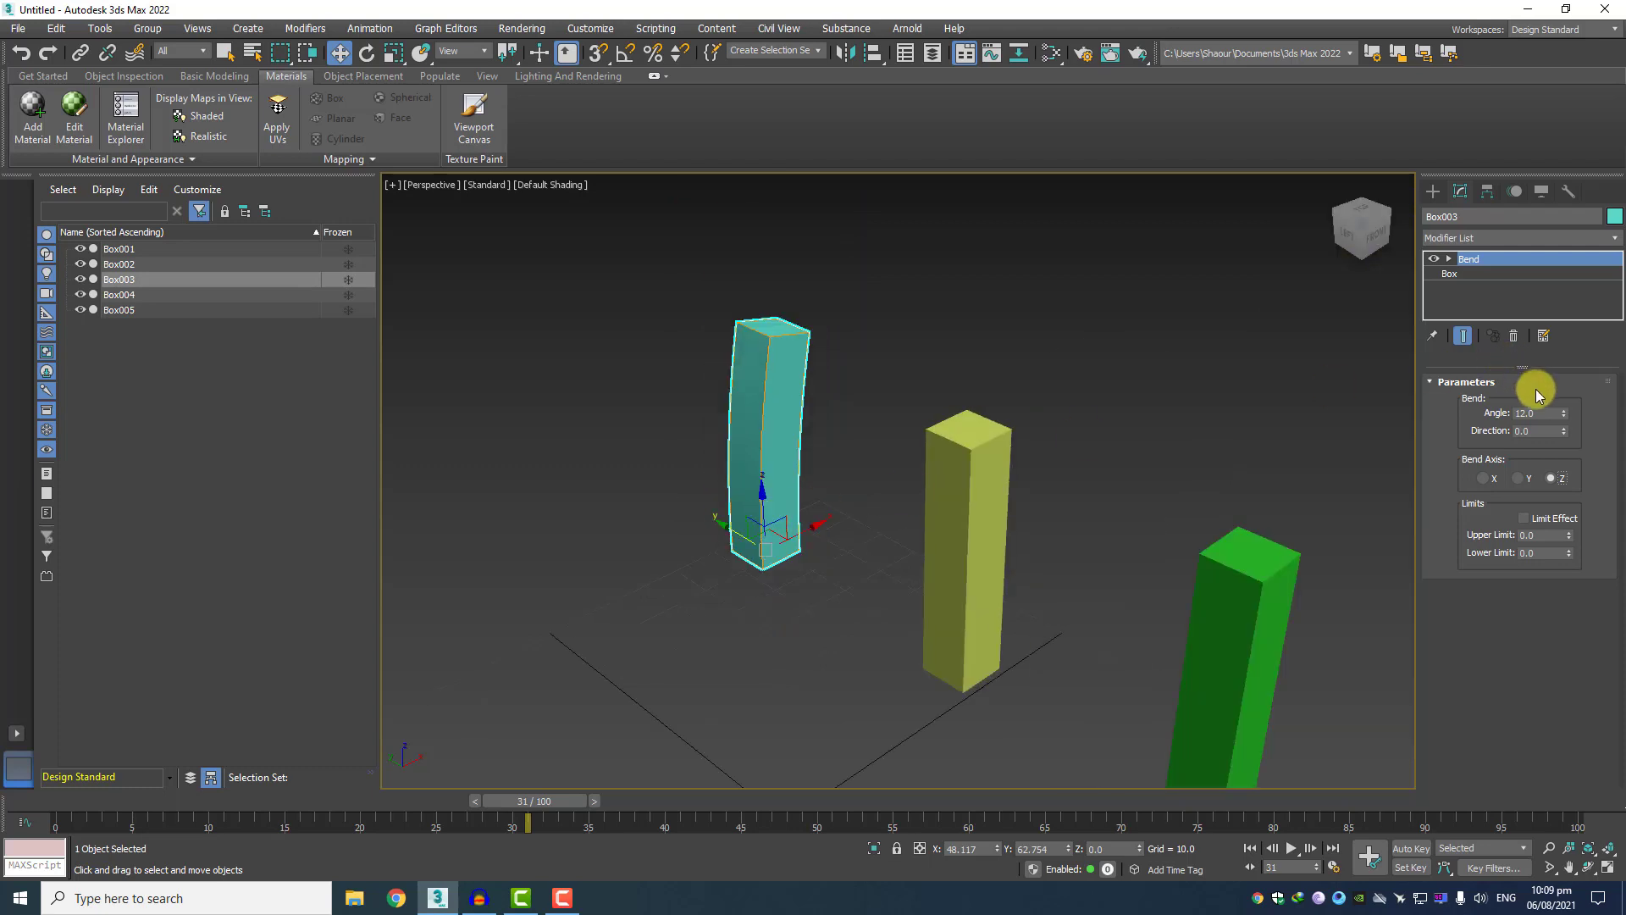
pyautogui.moveTo(1565, 413); pyautogui.dragTo(1550, 663)
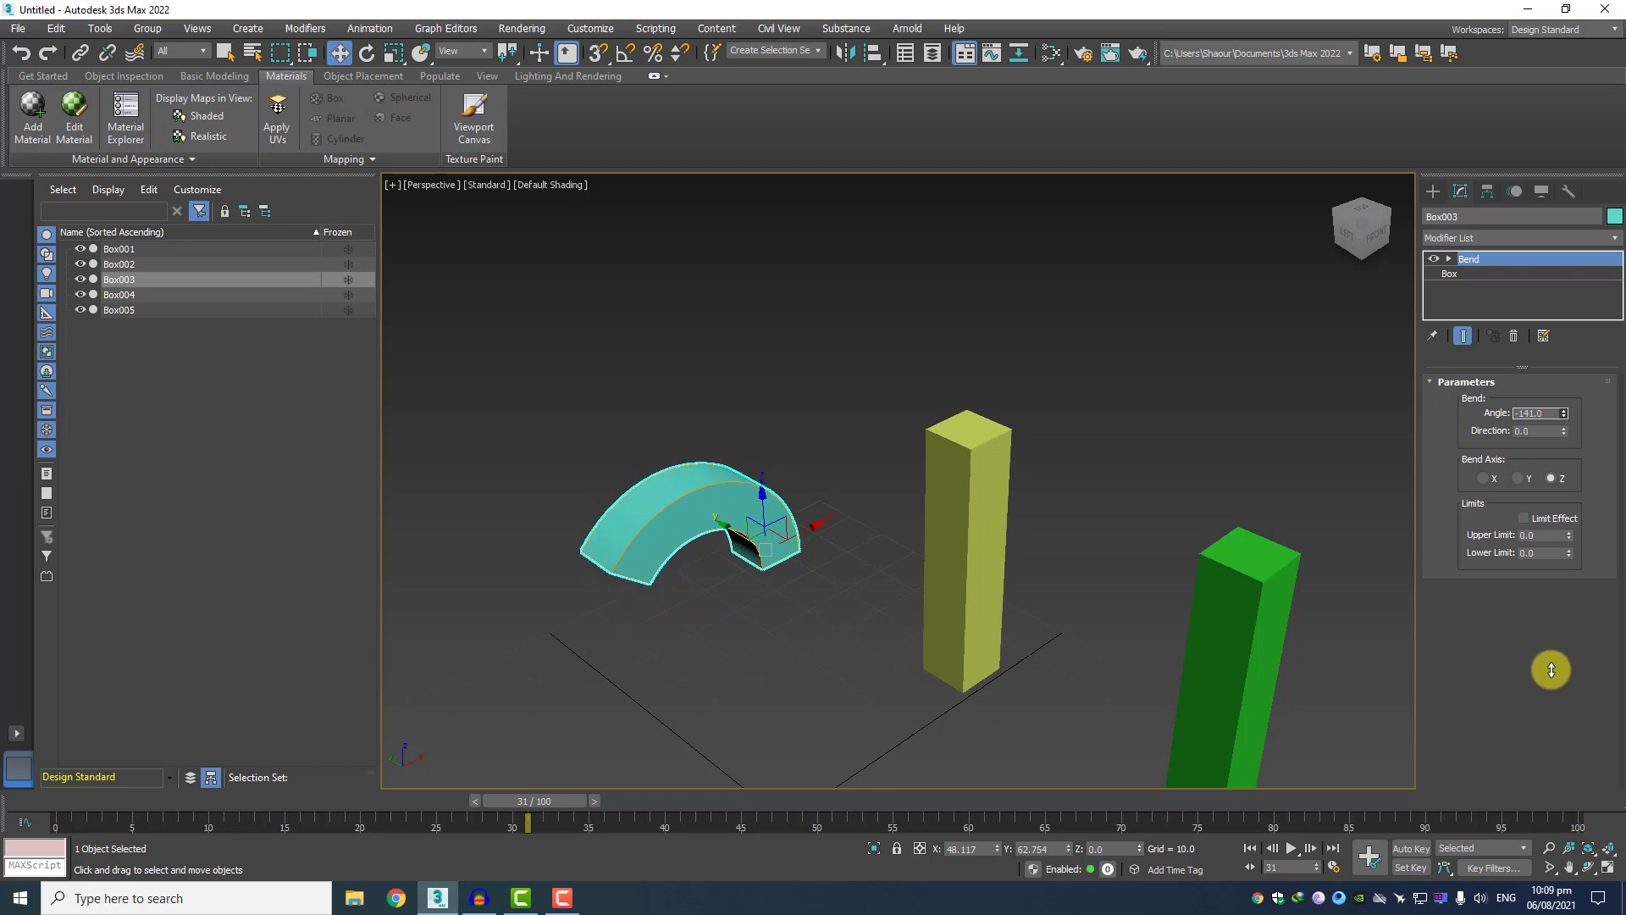
# Apply a Twist modifier to the yellow-green box, Box002, with an angle of 378 around the Z axis.
pyautogui.scroll(-5, 851, 428)
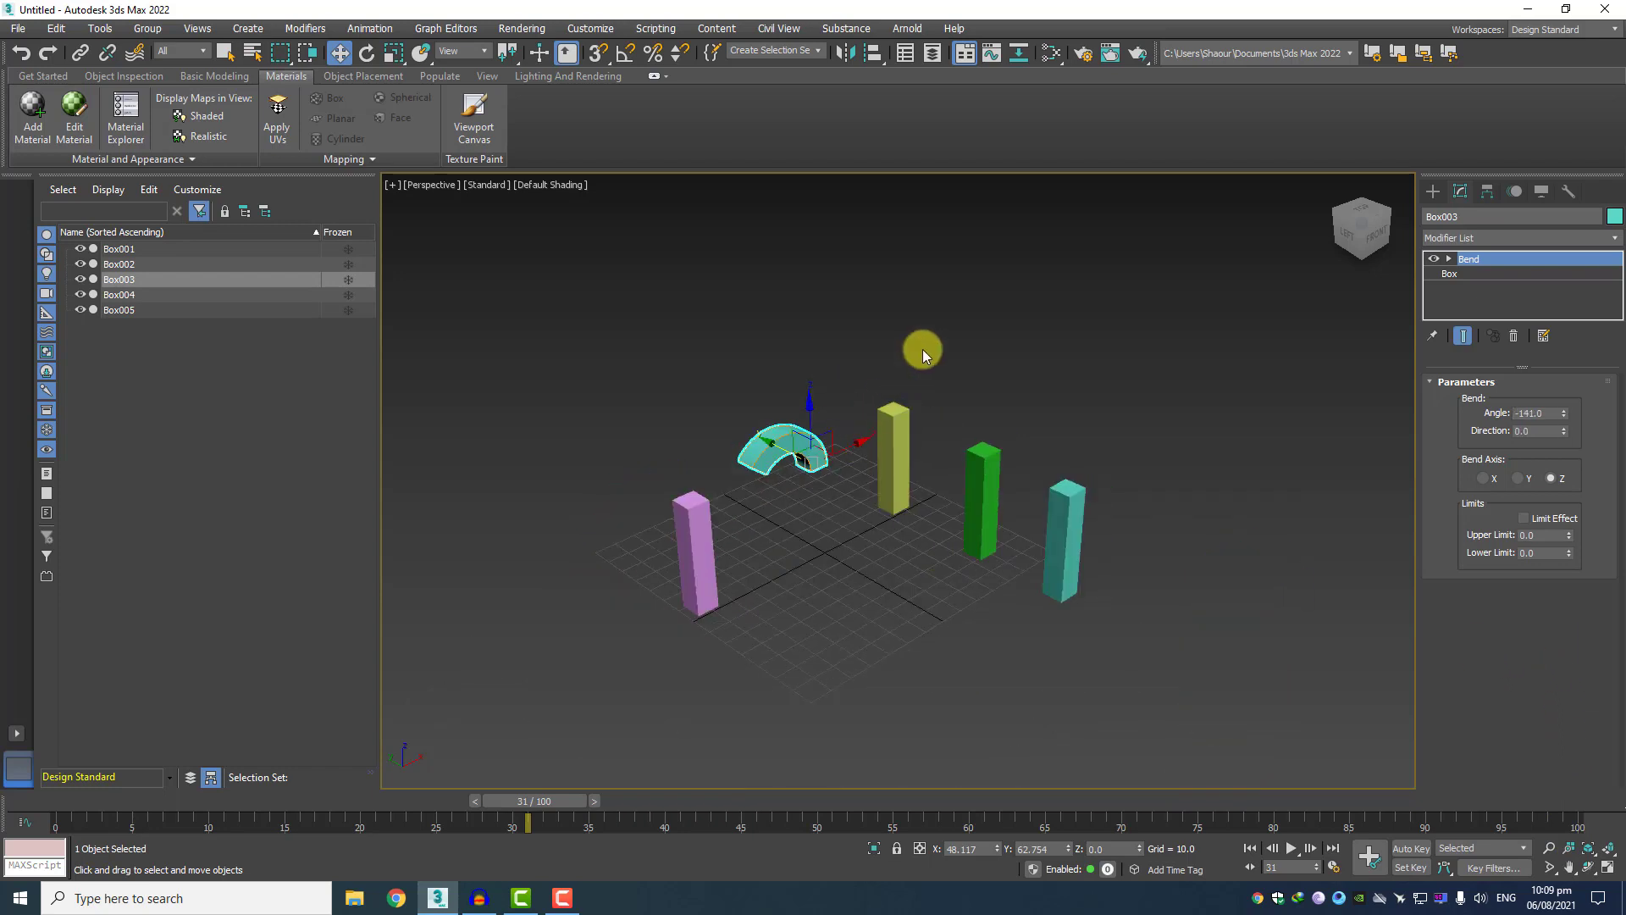
pyautogui.scroll(2, 889, 360)
pyautogui.click(815, 440)
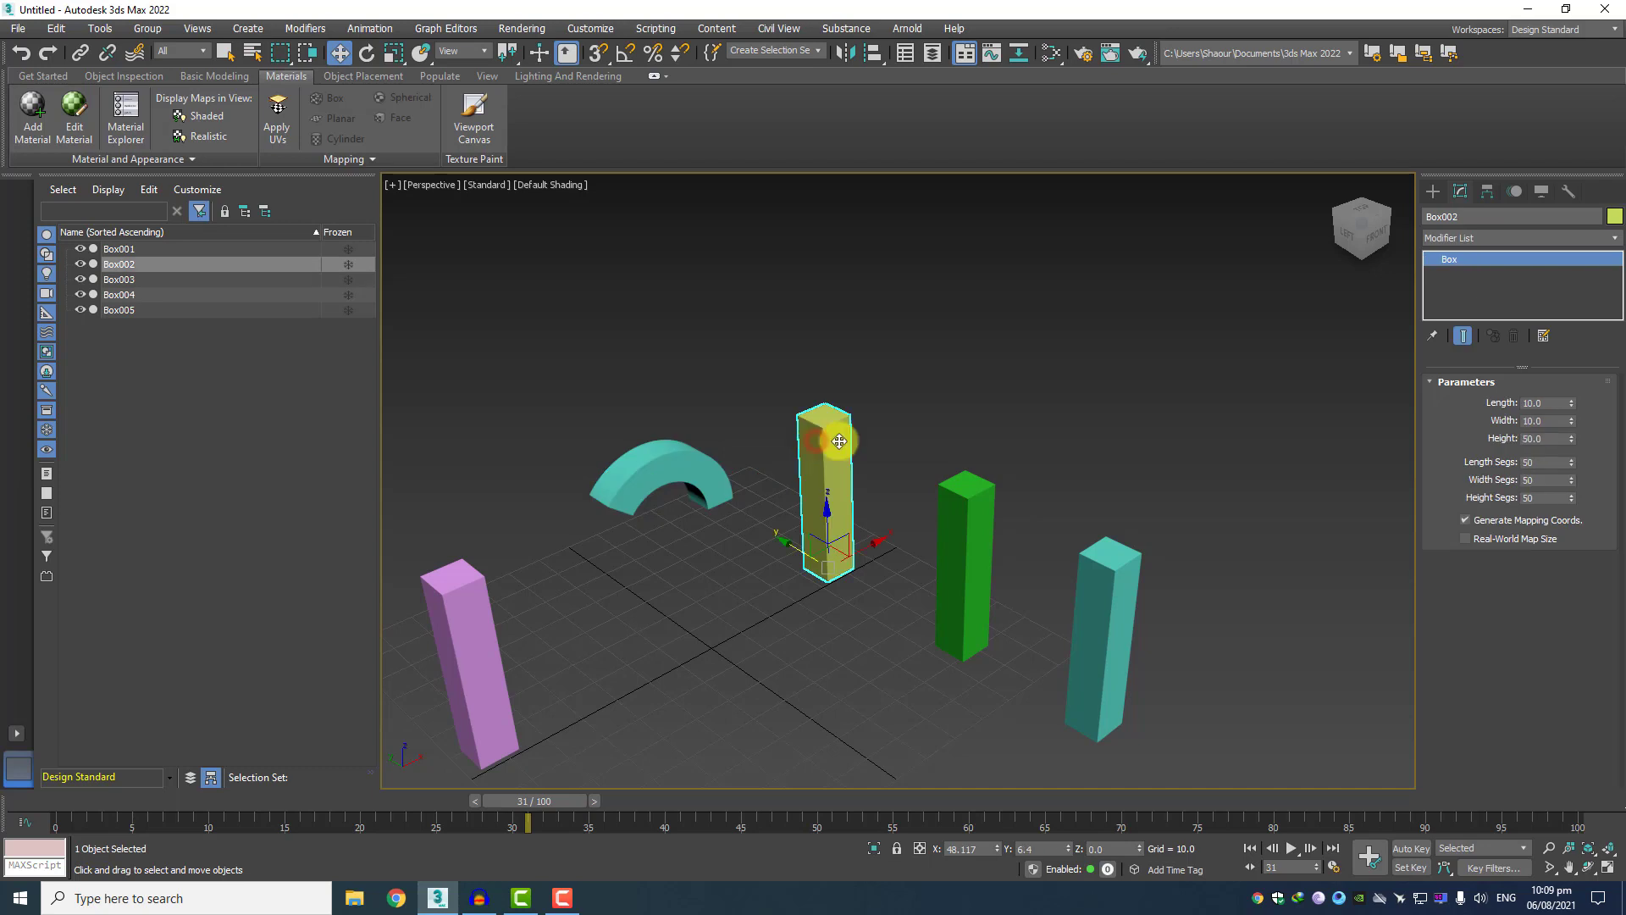
pyautogui.click(1456, 237)
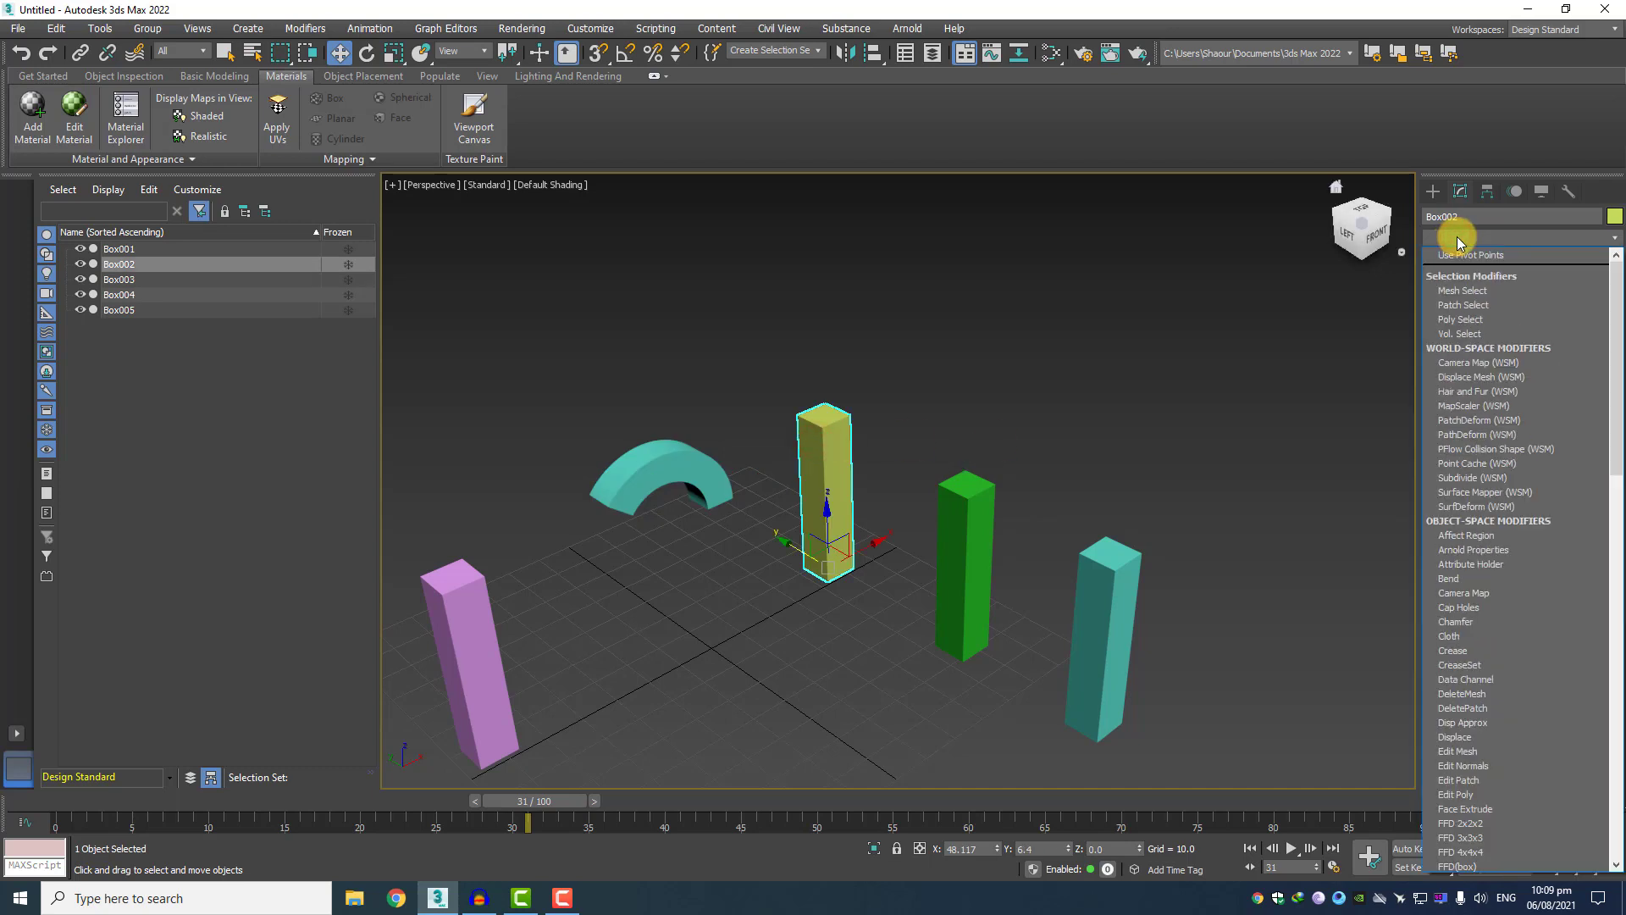
pyautogui.write('t')
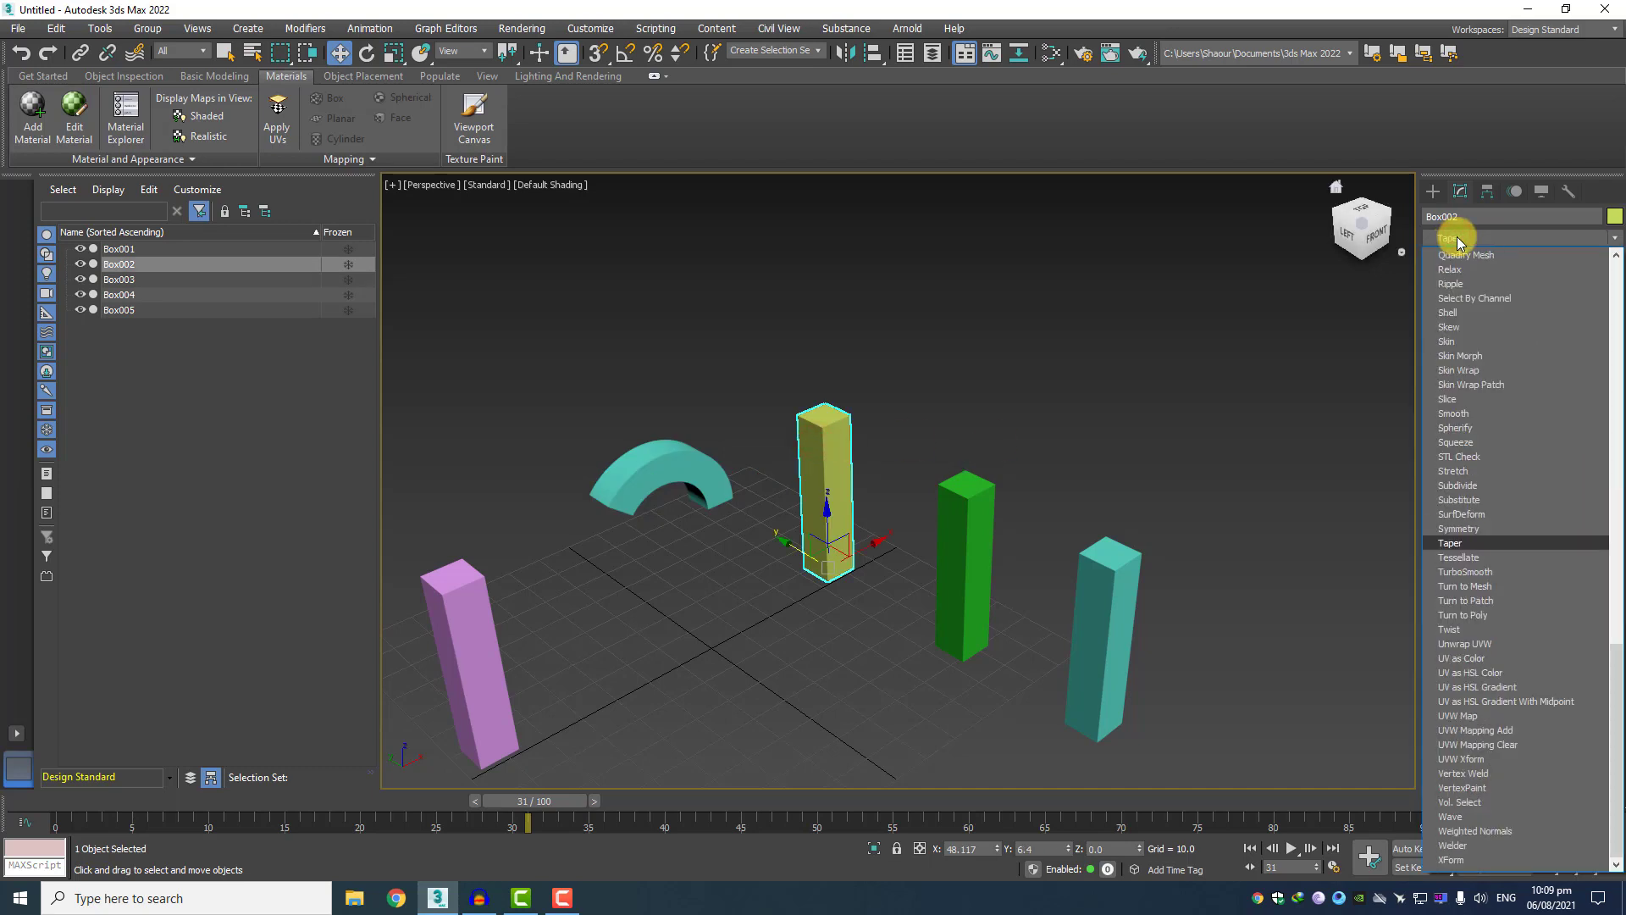
pyautogui.click(1453, 630)
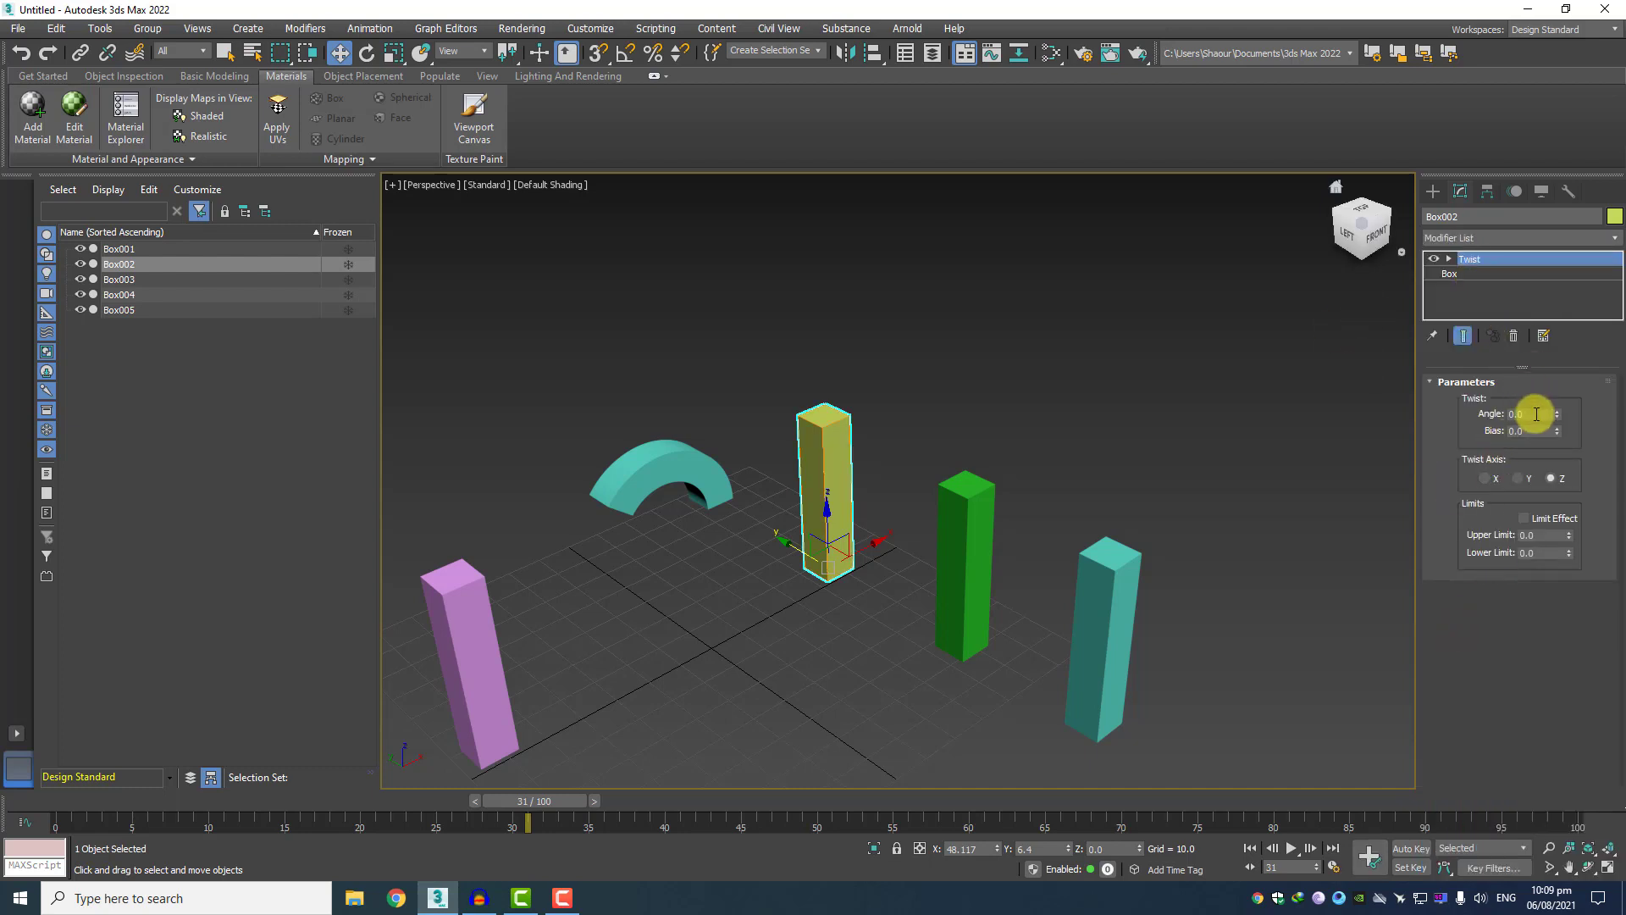
pyautogui.moveTo(1555, 415); pyautogui.dragTo(1516, 639)
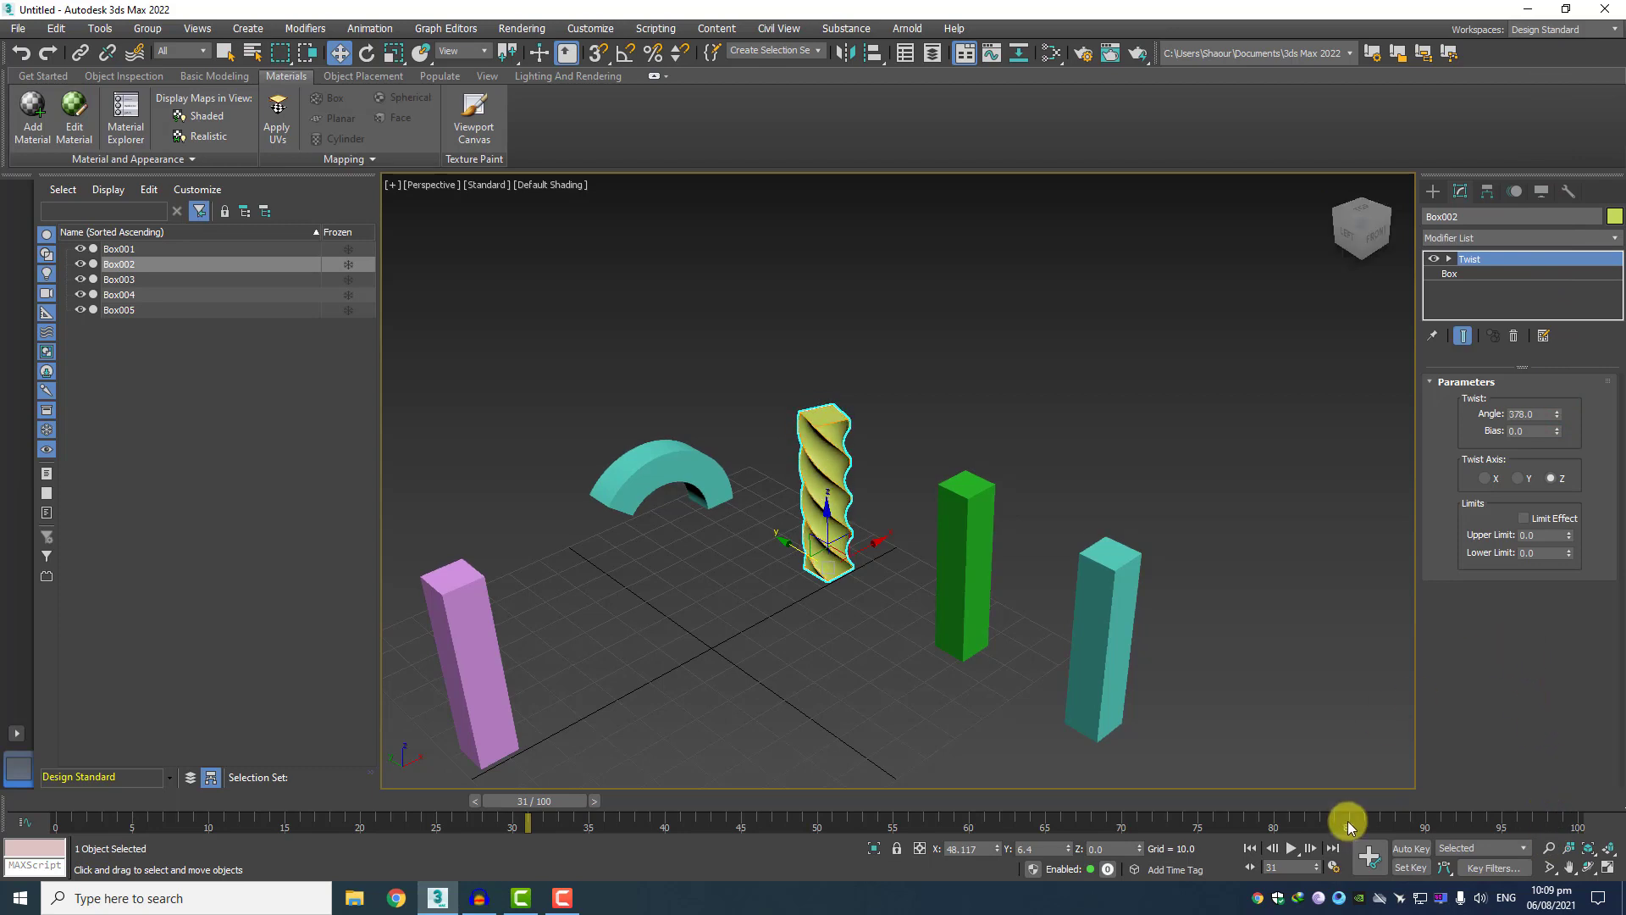
# Apply a Taper modifier to the green box, Box004, with an amount of about 1.44.
pyautogui.click(974, 524)
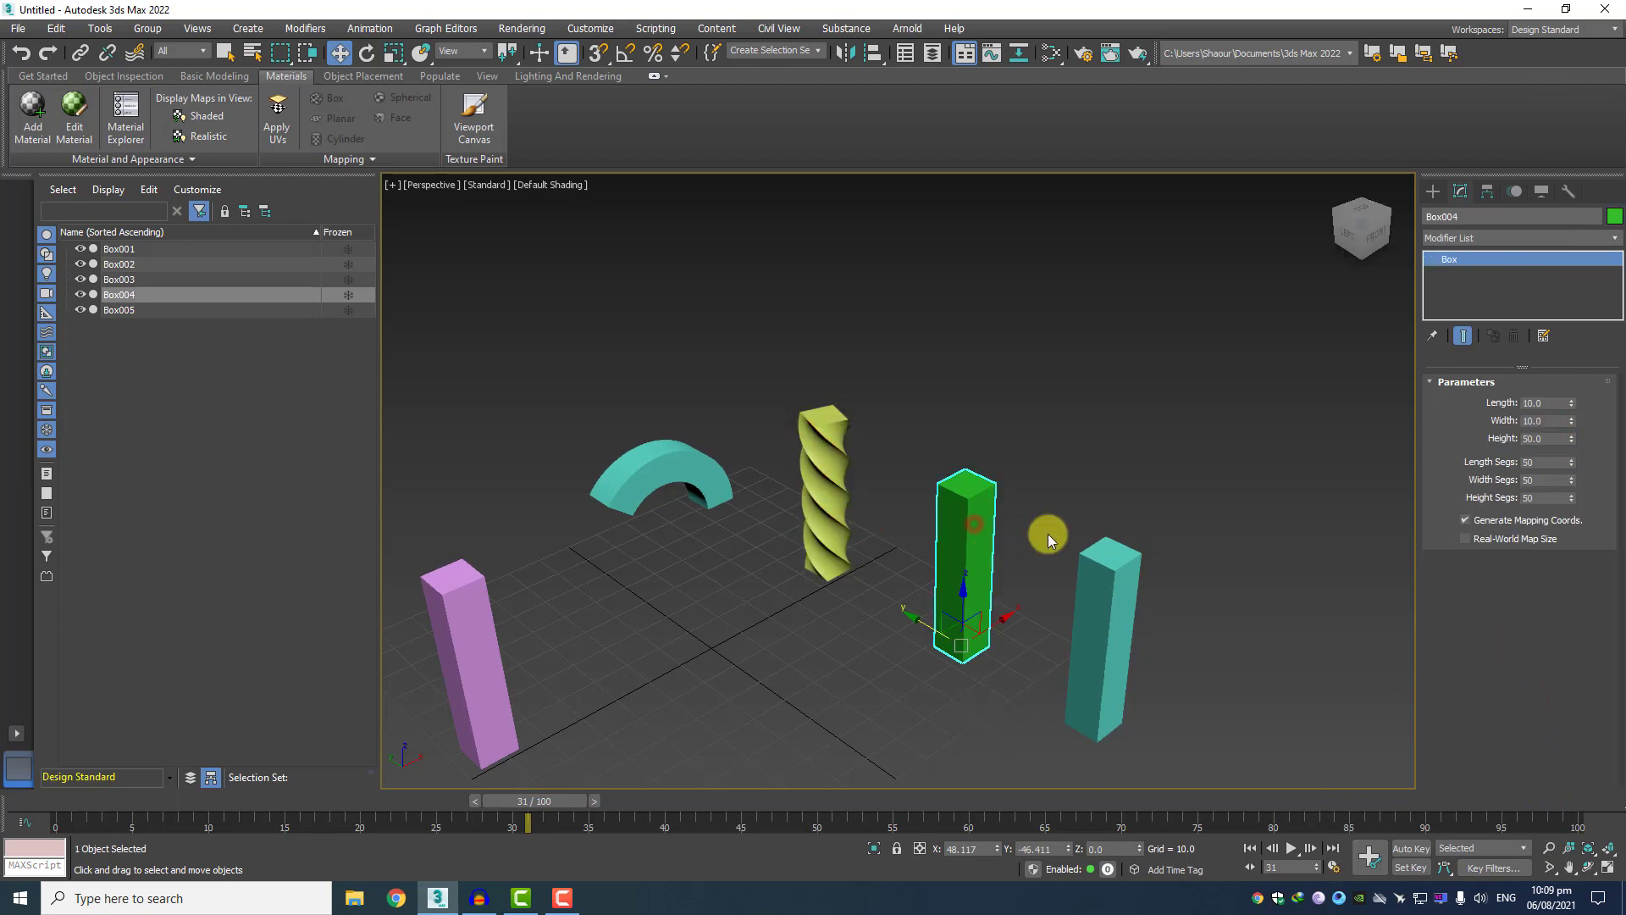
pyautogui.click(1471, 236)
pyautogui.scroll(-15, 1491, 542)
pyautogui.click(1455, 543)
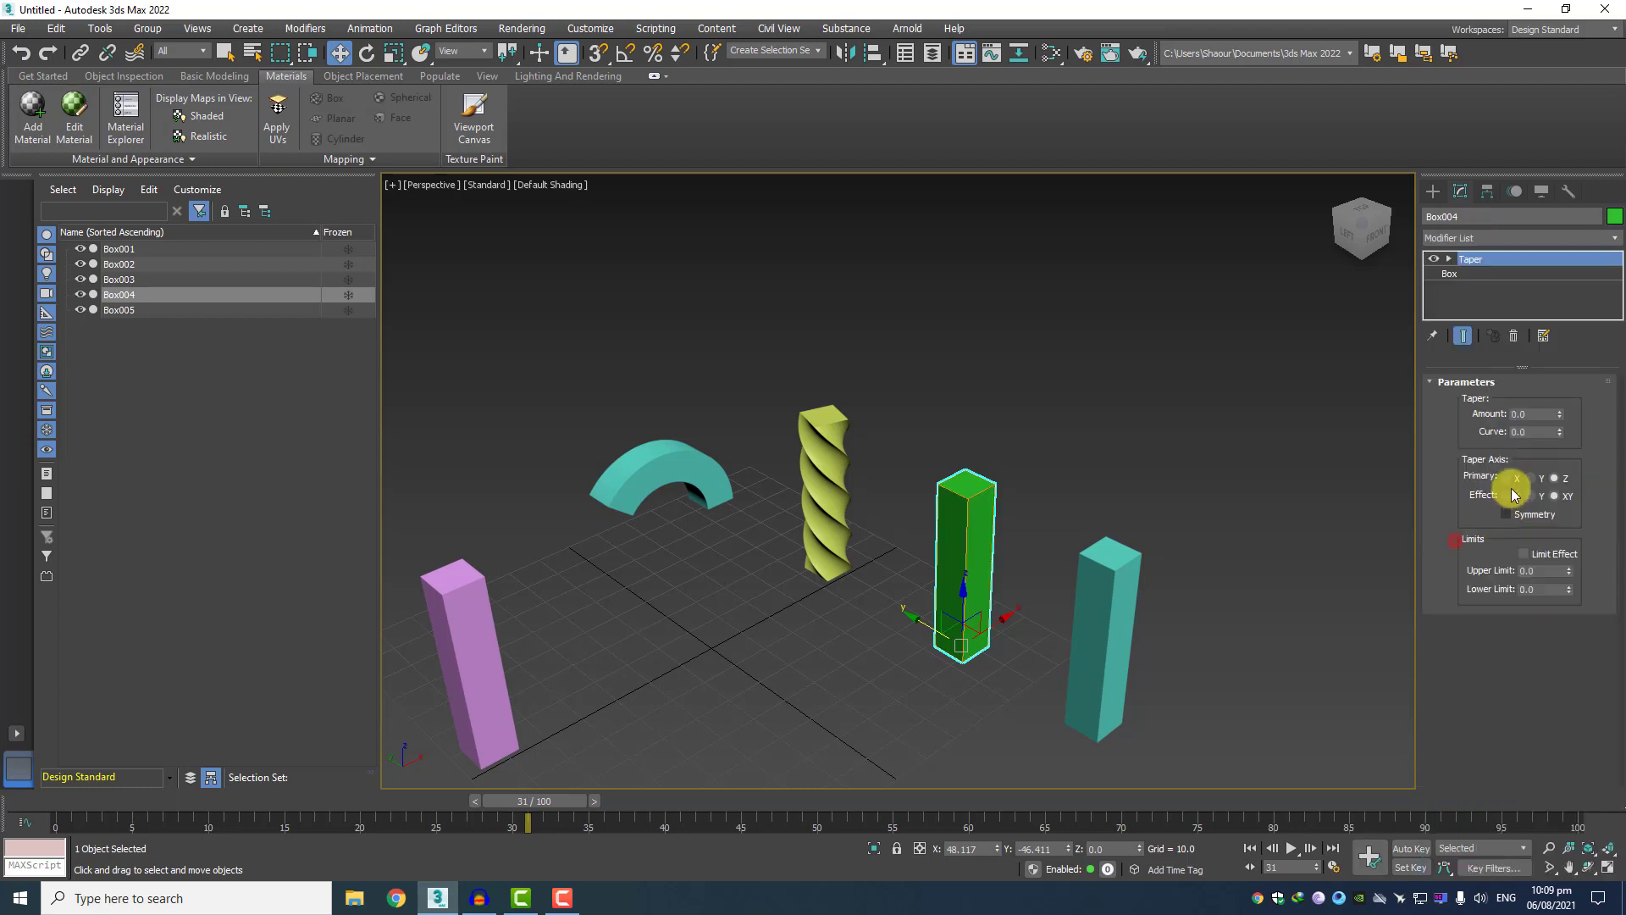
pyautogui.moveTo(1559, 414); pyautogui.dragTo(1560, 283)
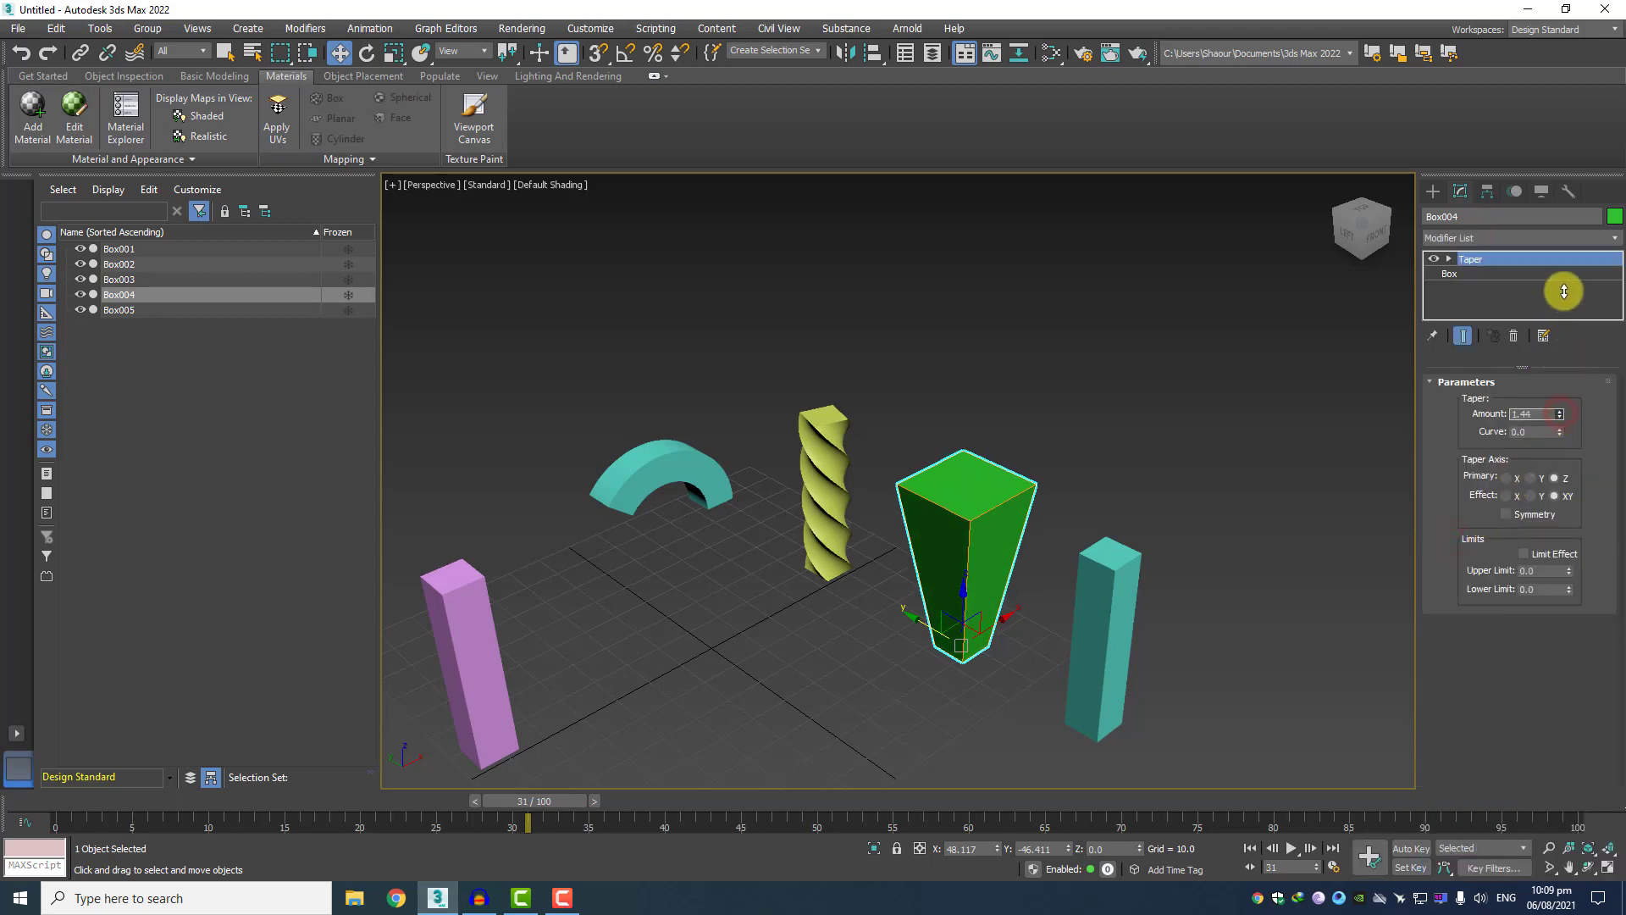
# Apply a Relax modifier to Box005, the outermost teal box, with a relax value of 0.8 and 559 iterations.
pyautogui.click(1105, 625)
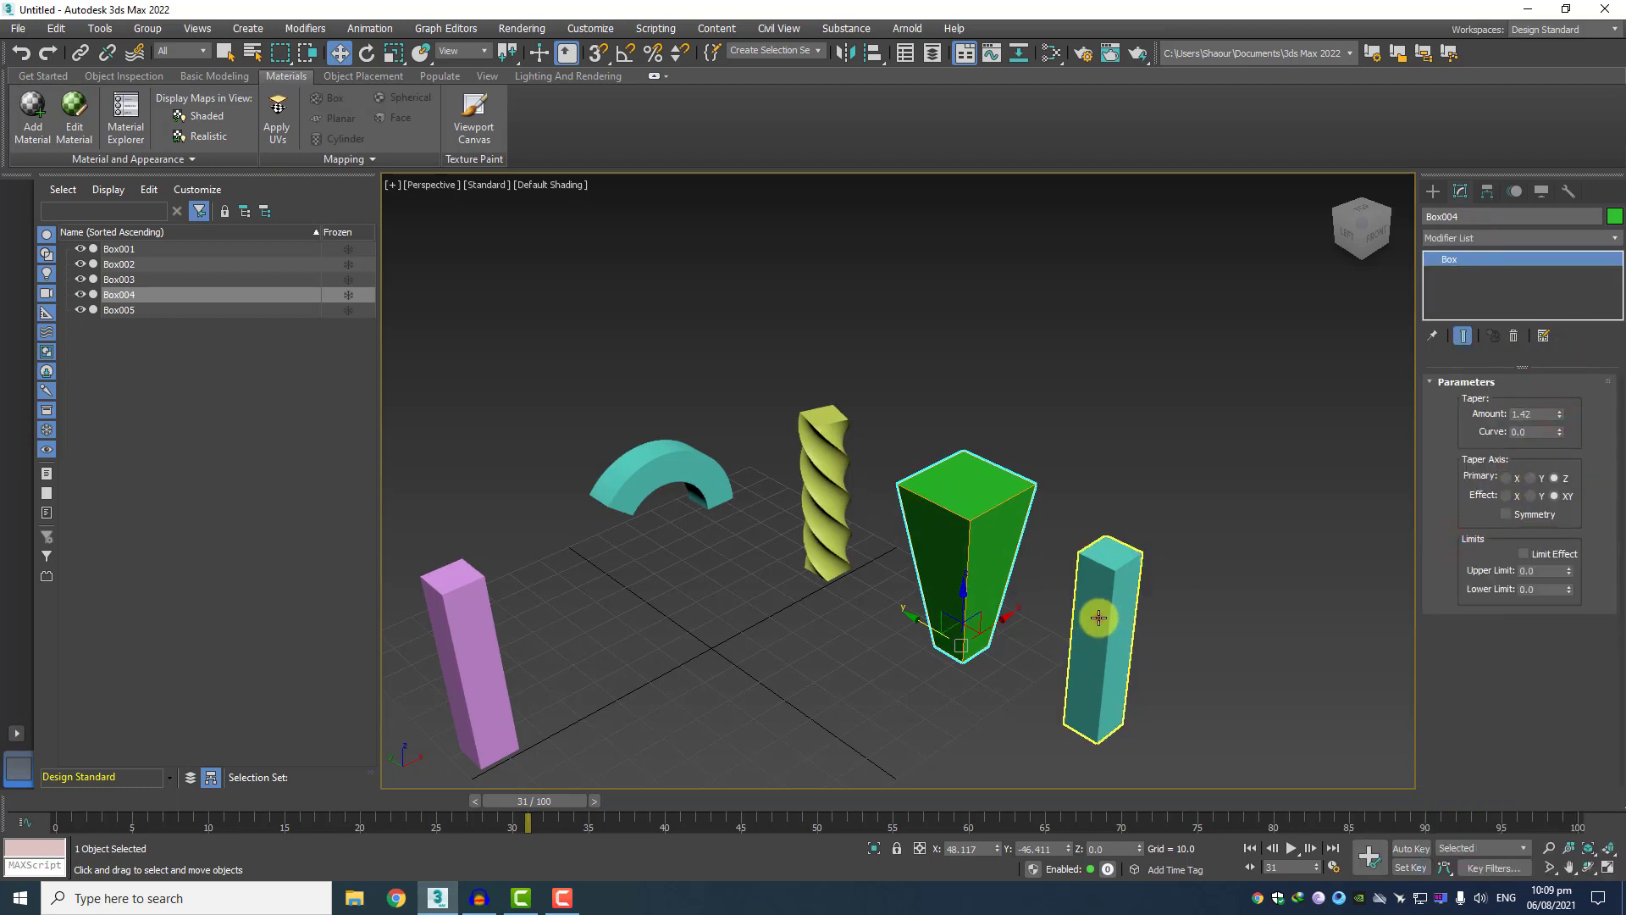
pyautogui.click(1472, 238)
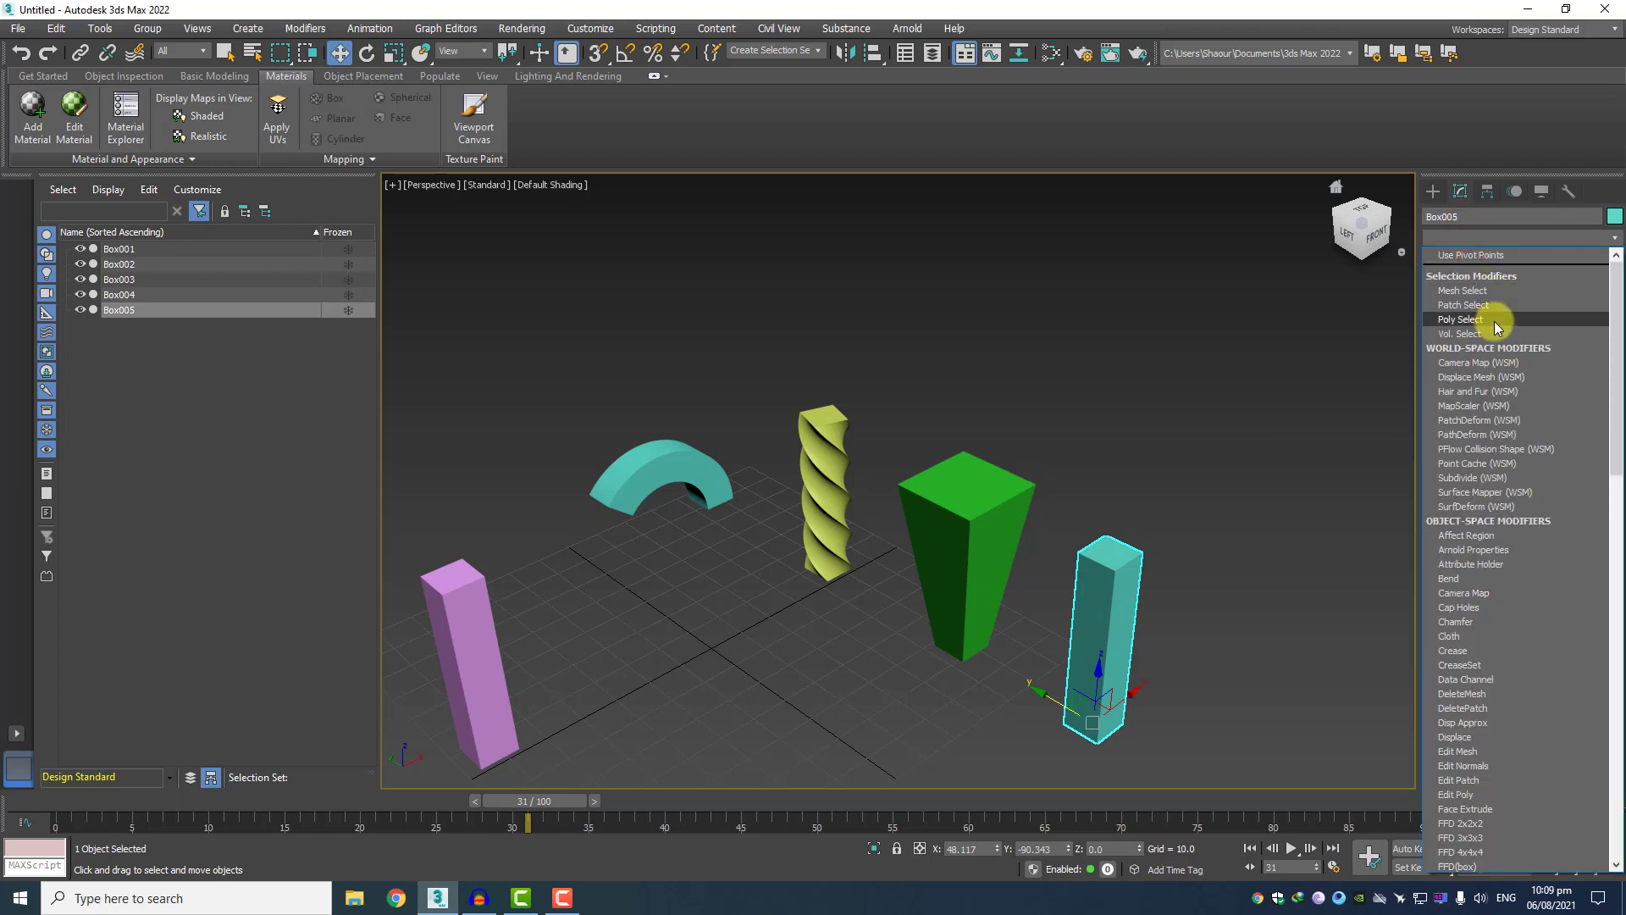
pyautogui.press('r')
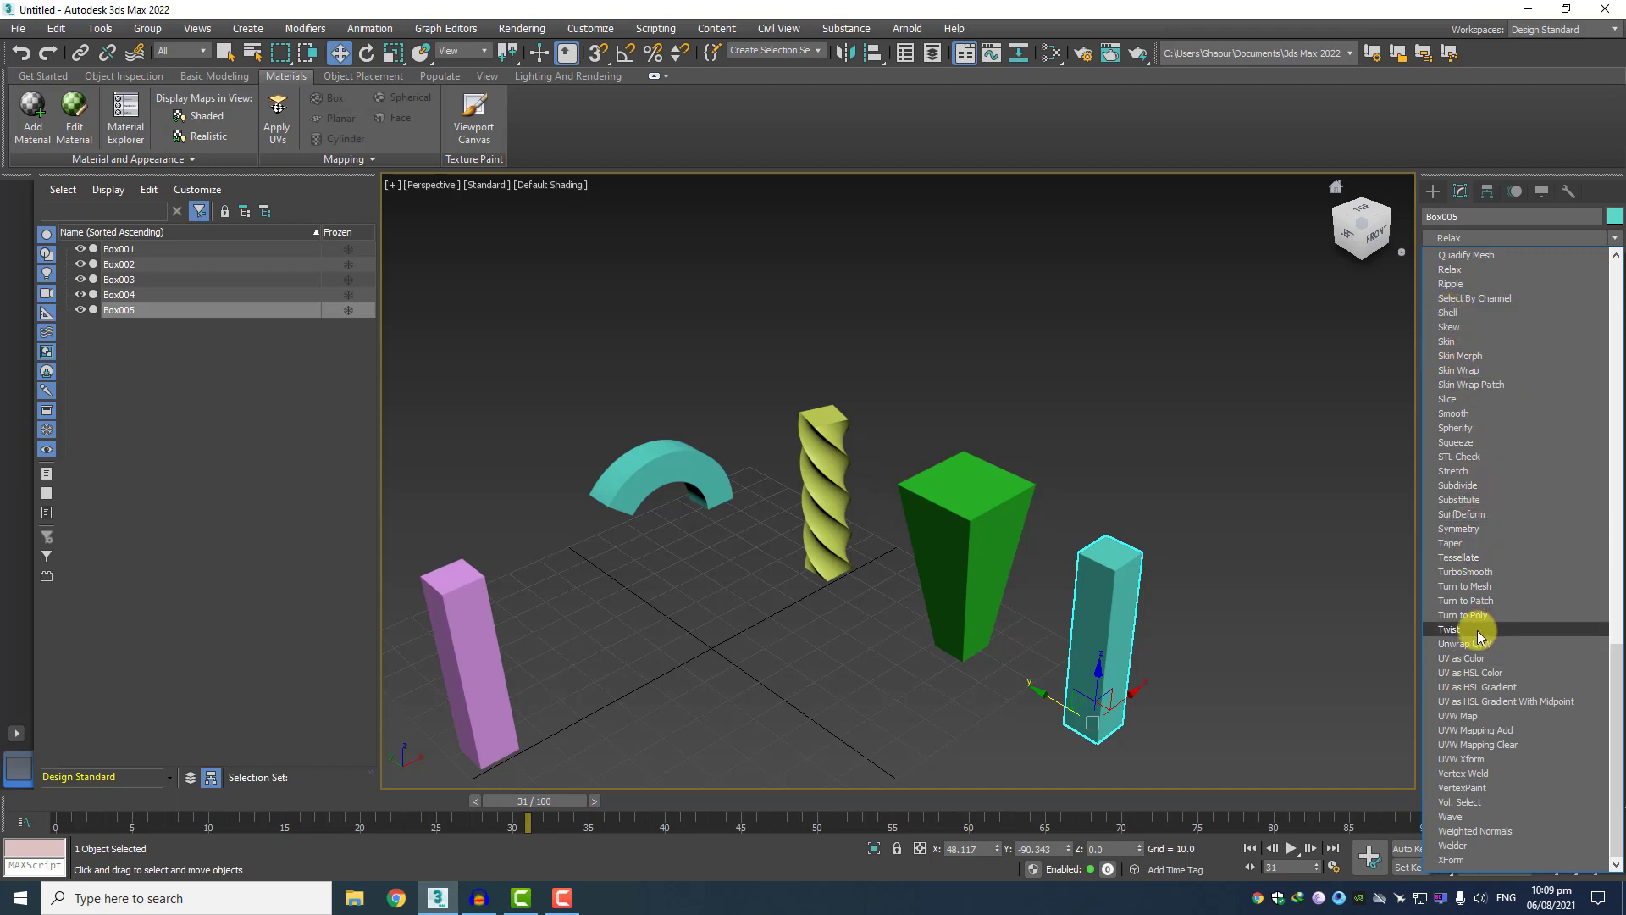
pyautogui.click(1474, 269)
pyautogui.moveTo(1607, 403); pyautogui.dragTo(1602, 167)
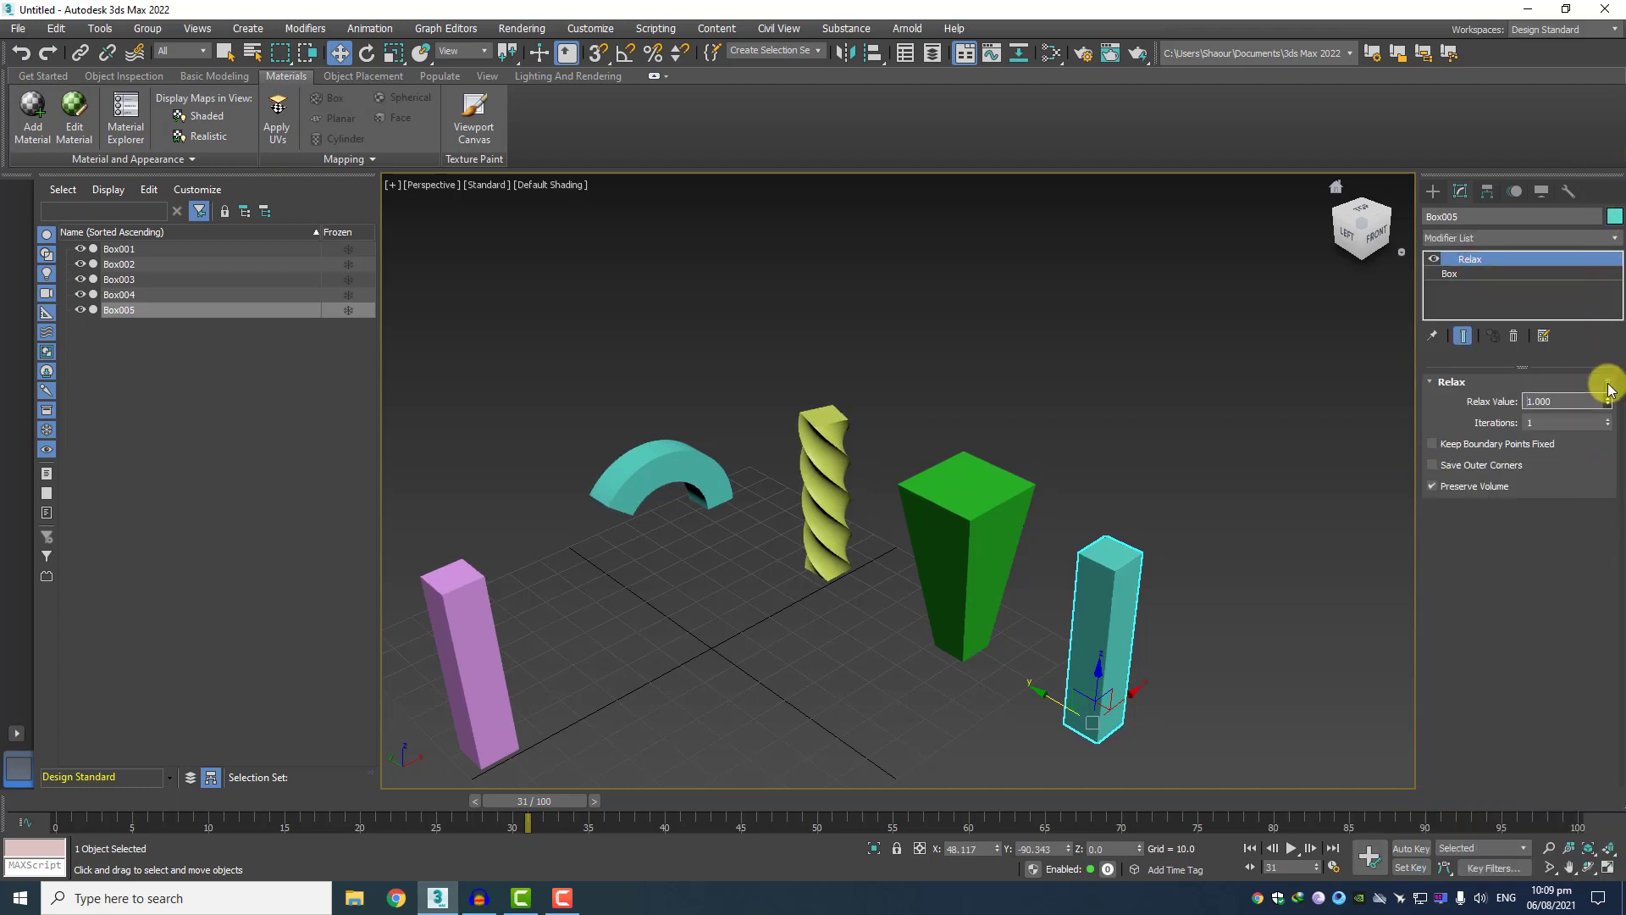
pyautogui.scroll(10, 1177, 613)
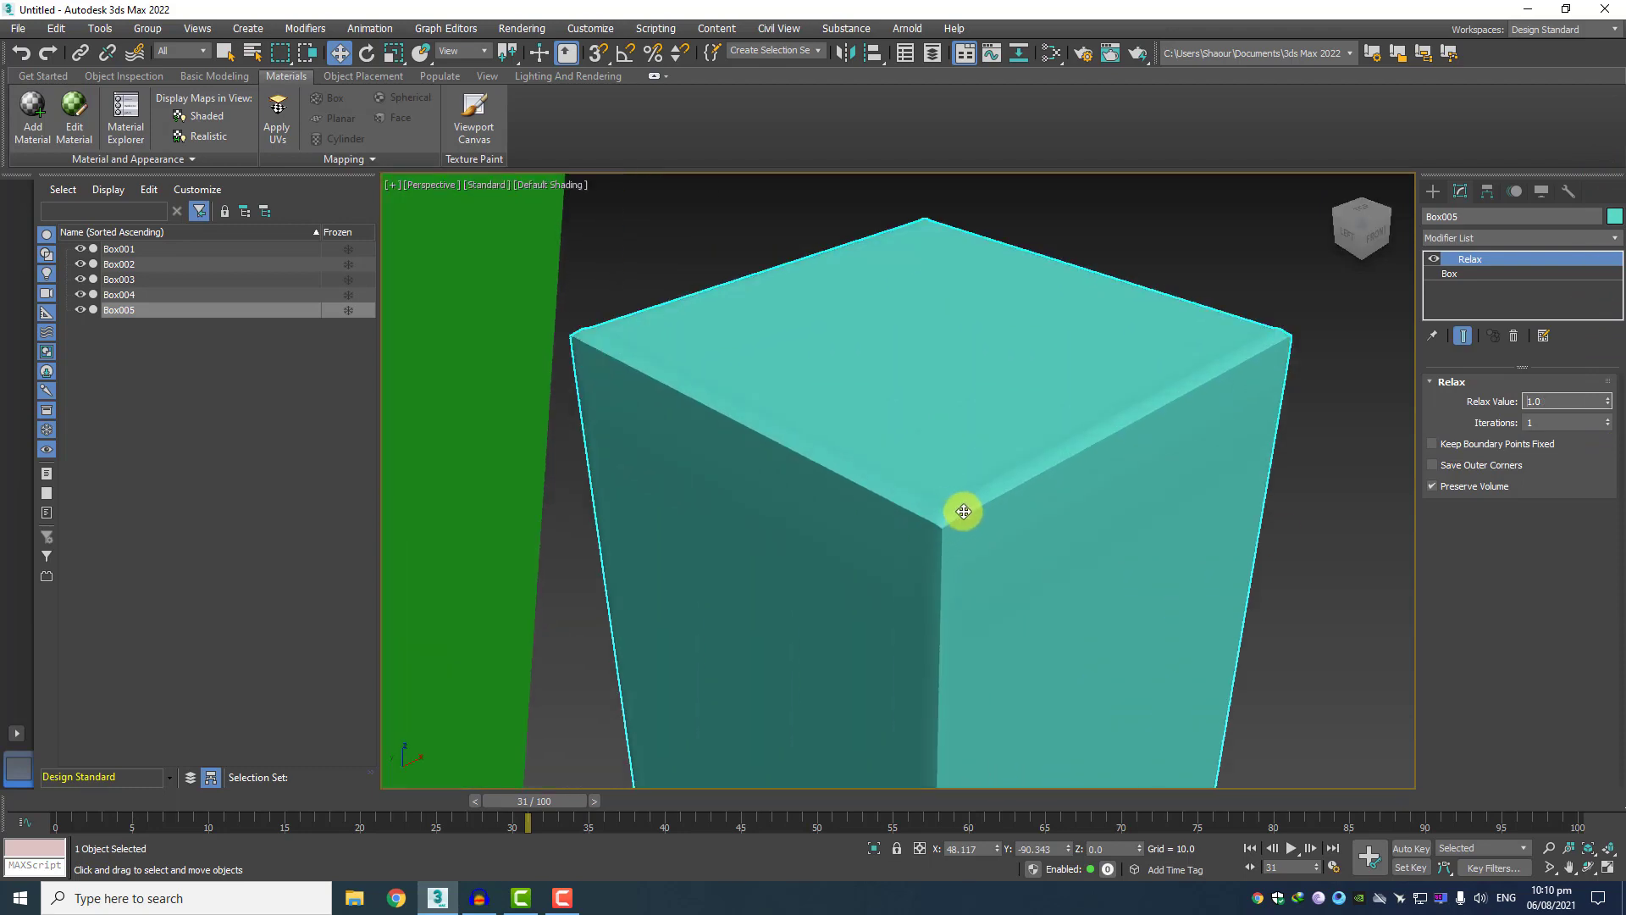
pyautogui.moveTo(1606, 401)
pyautogui.mouseDown()
pyautogui.moveTo(1597, 456)
pyautogui.moveTo(1605, 229)
pyautogui.moveTo(1588, 102)
pyautogui.moveTo(1609, 390)
pyautogui.moveTo(1608, 300)
pyautogui.mouseUp()
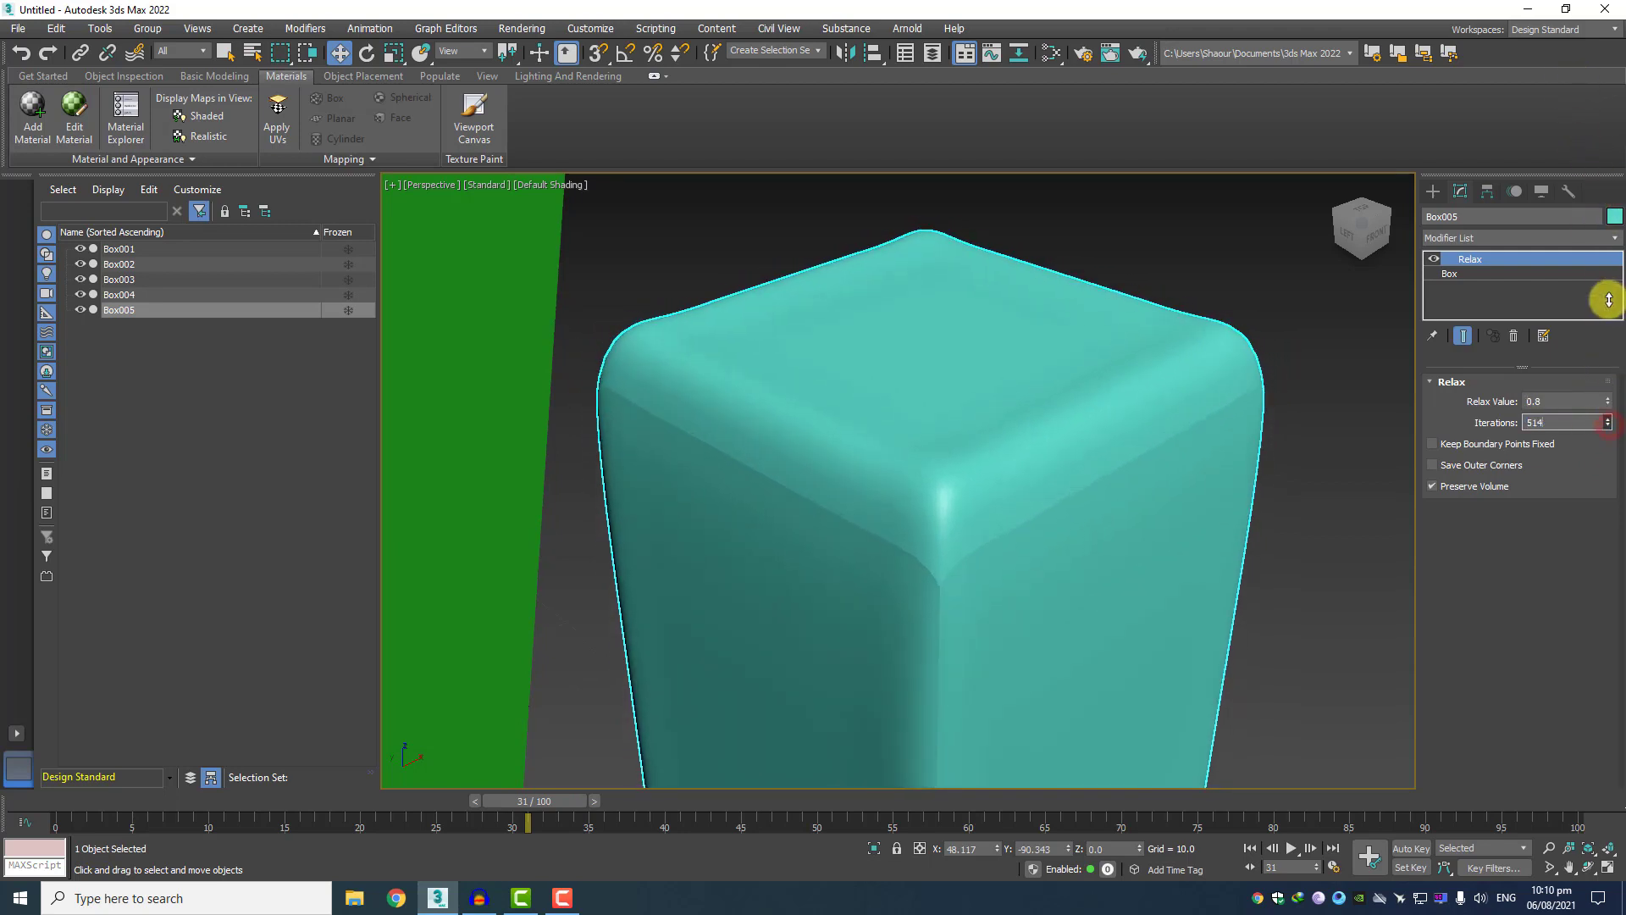
pyautogui.scroll(-5, 989, 596)
pyautogui.scroll(-4, 952, 627)
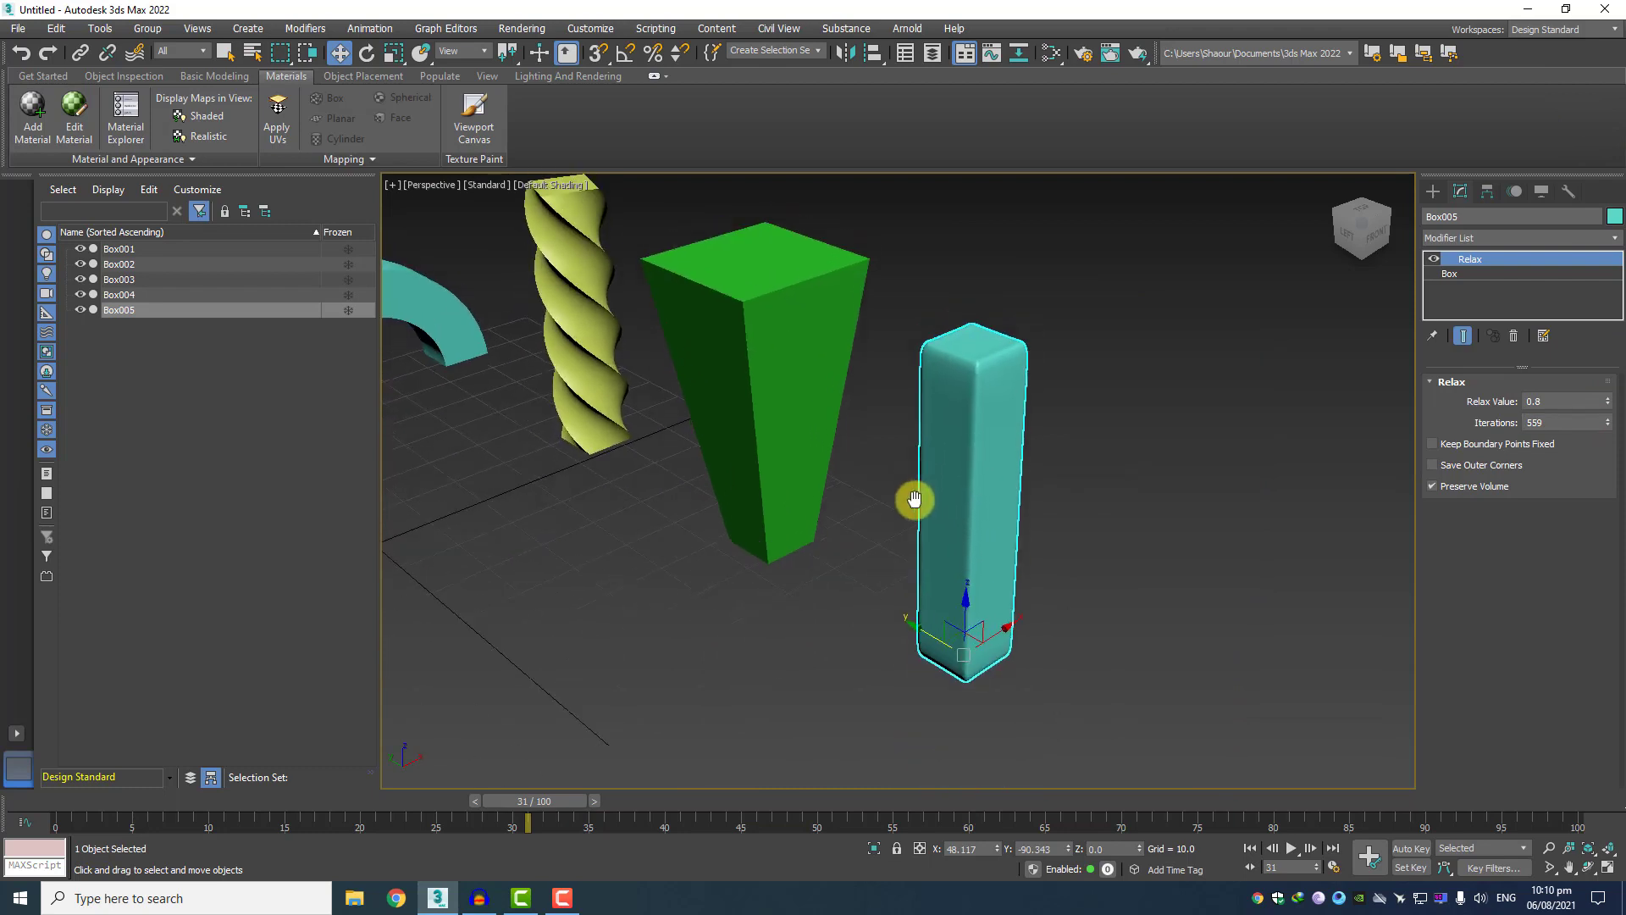
# Add a Twist modifier with an angle of 97 around the Z axis to the relaxed teal box, Box005, and deselect it.
pyautogui.click(1466, 237)
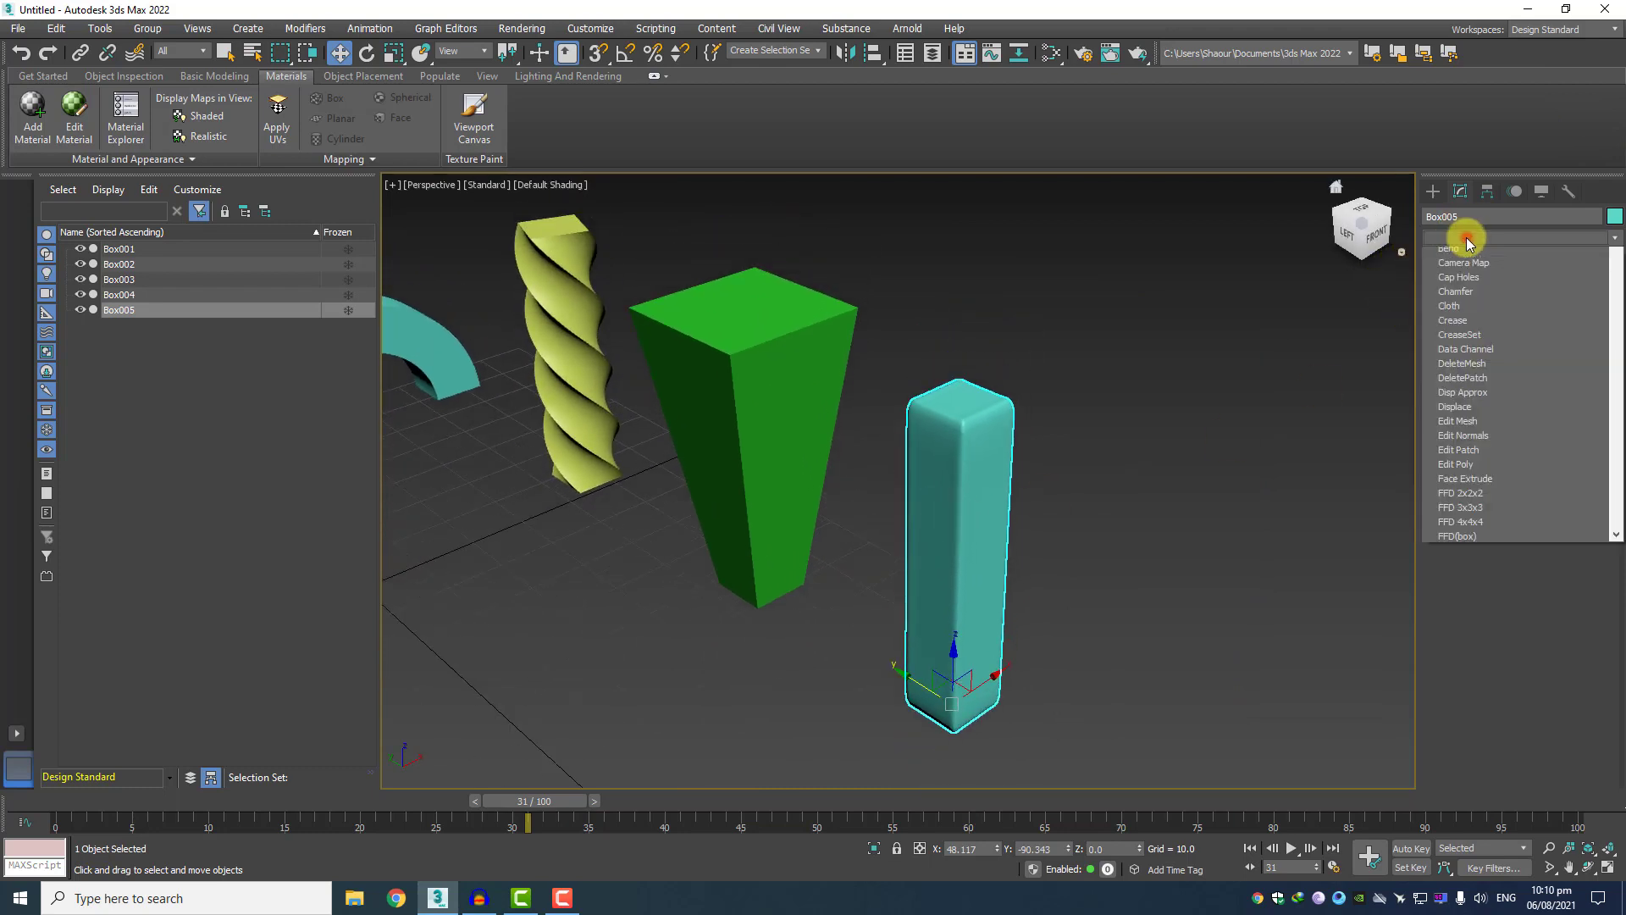
pyautogui.press('t')
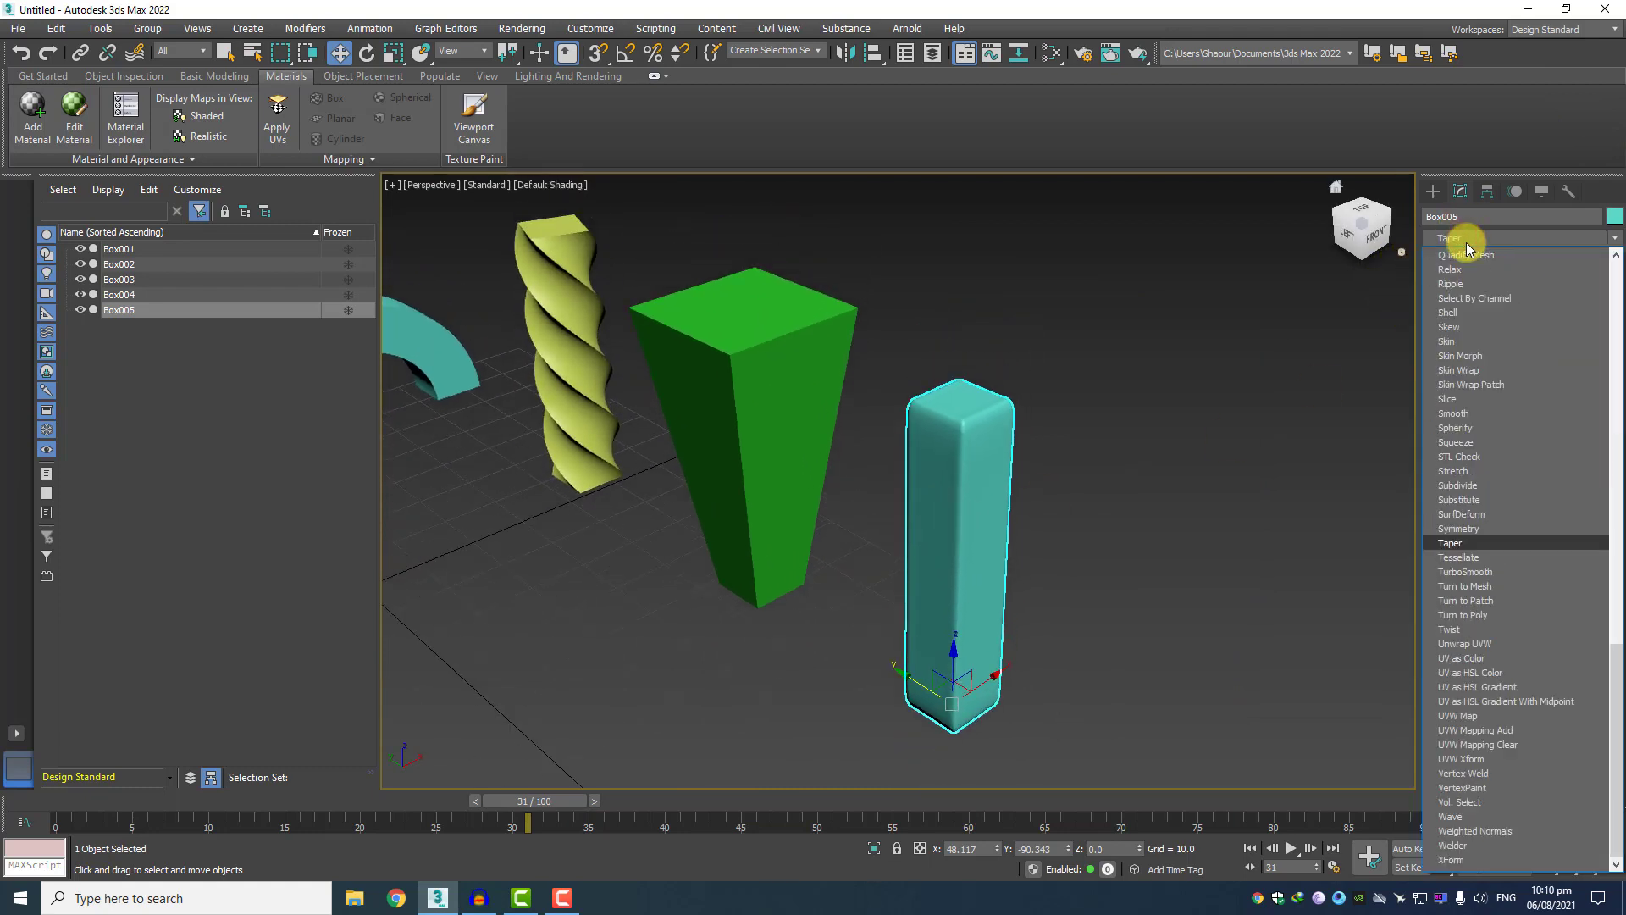
pyautogui.click(1481, 630)
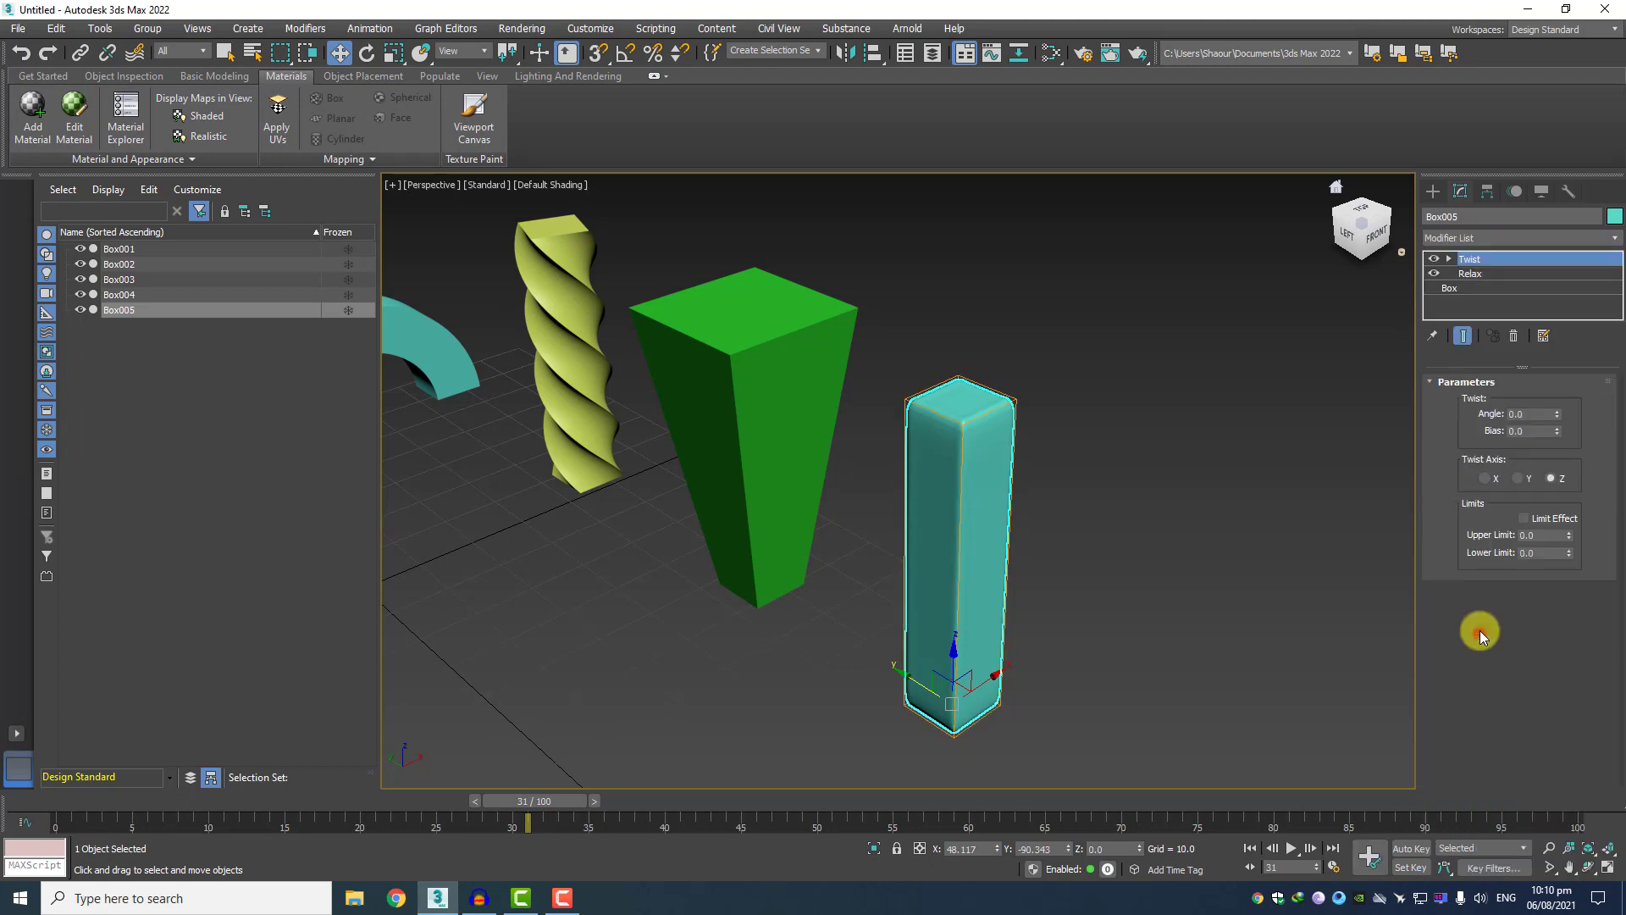
pyautogui.moveTo(1555, 412); pyautogui.dragTo(1554, 246)
pyautogui.scroll(-5, 1156, 423)
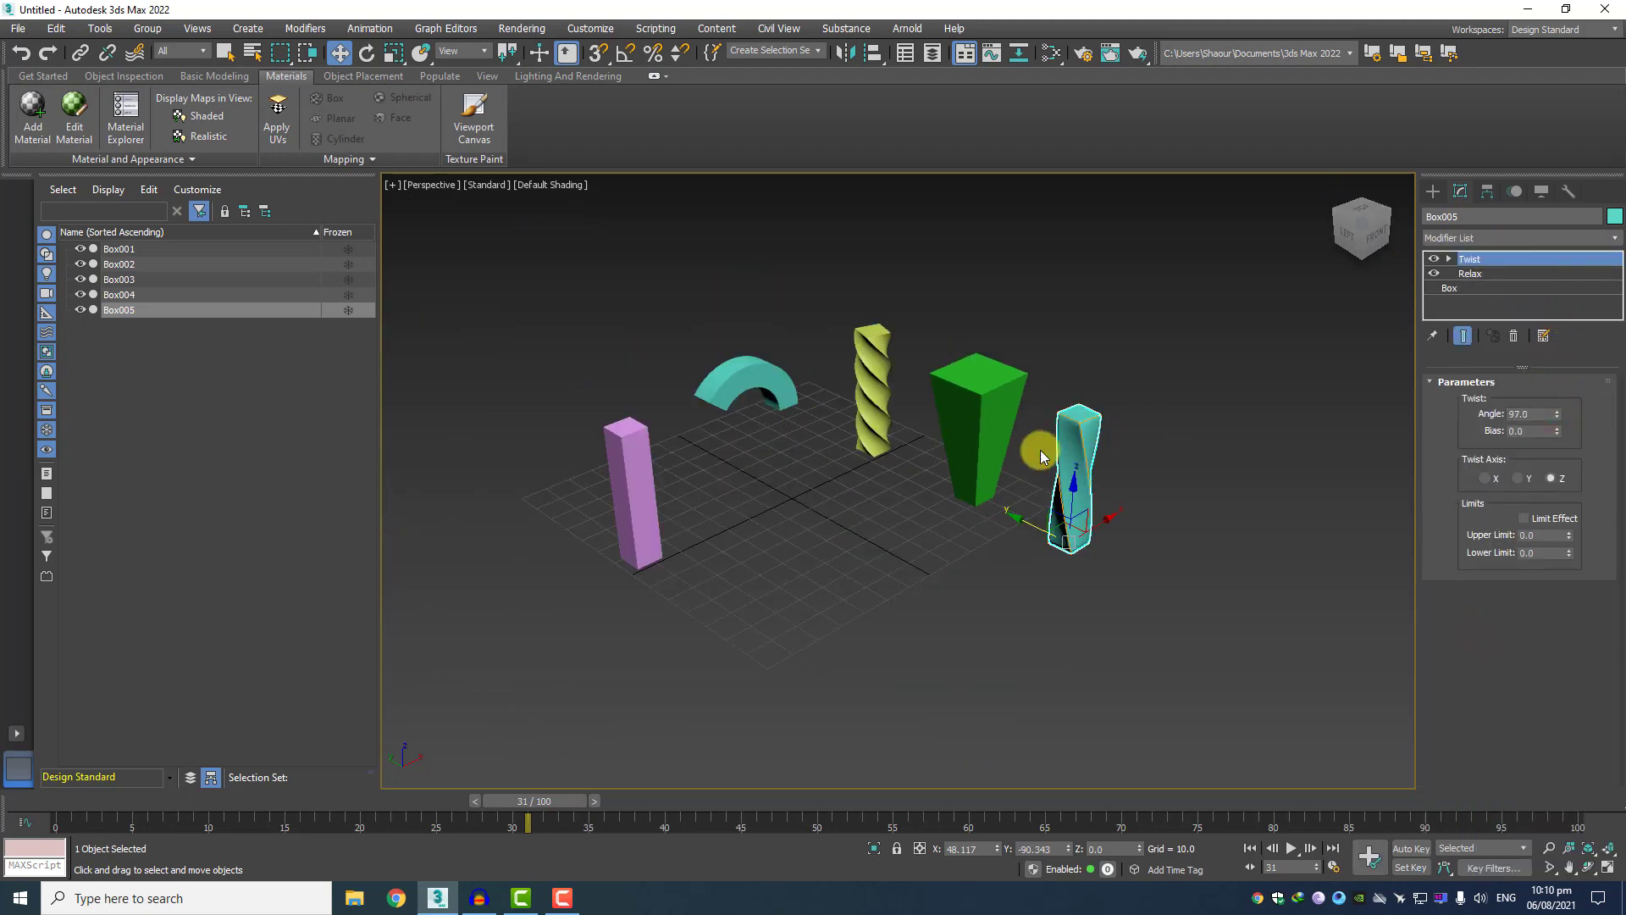
pyautogui.scroll(3, 835, 510)
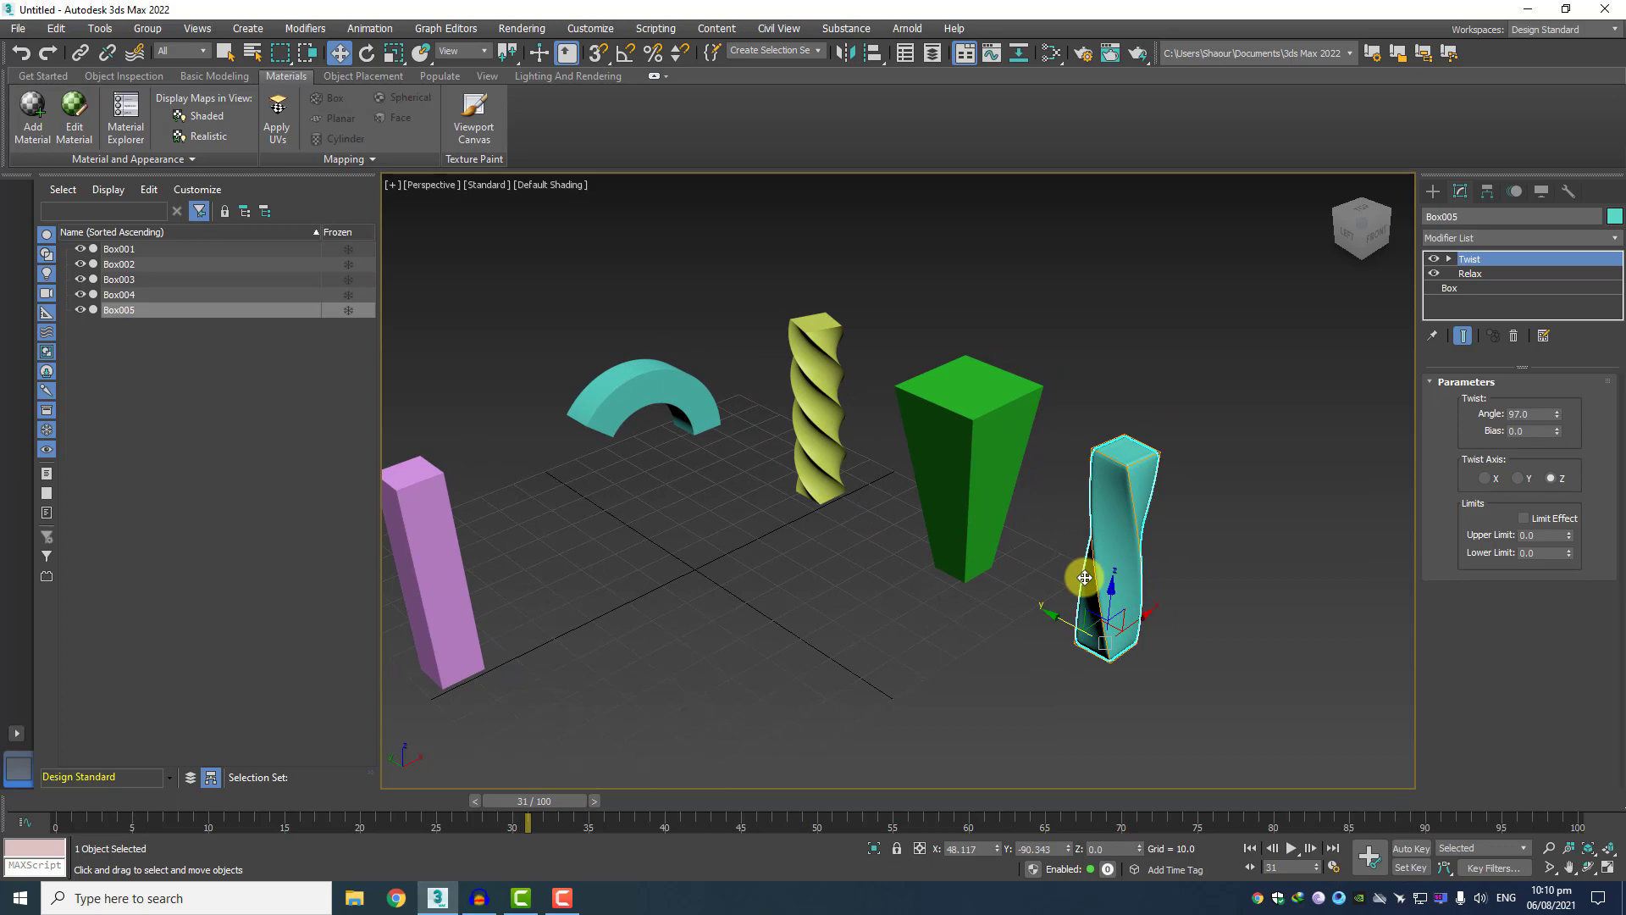
pyautogui.click(1261, 627)
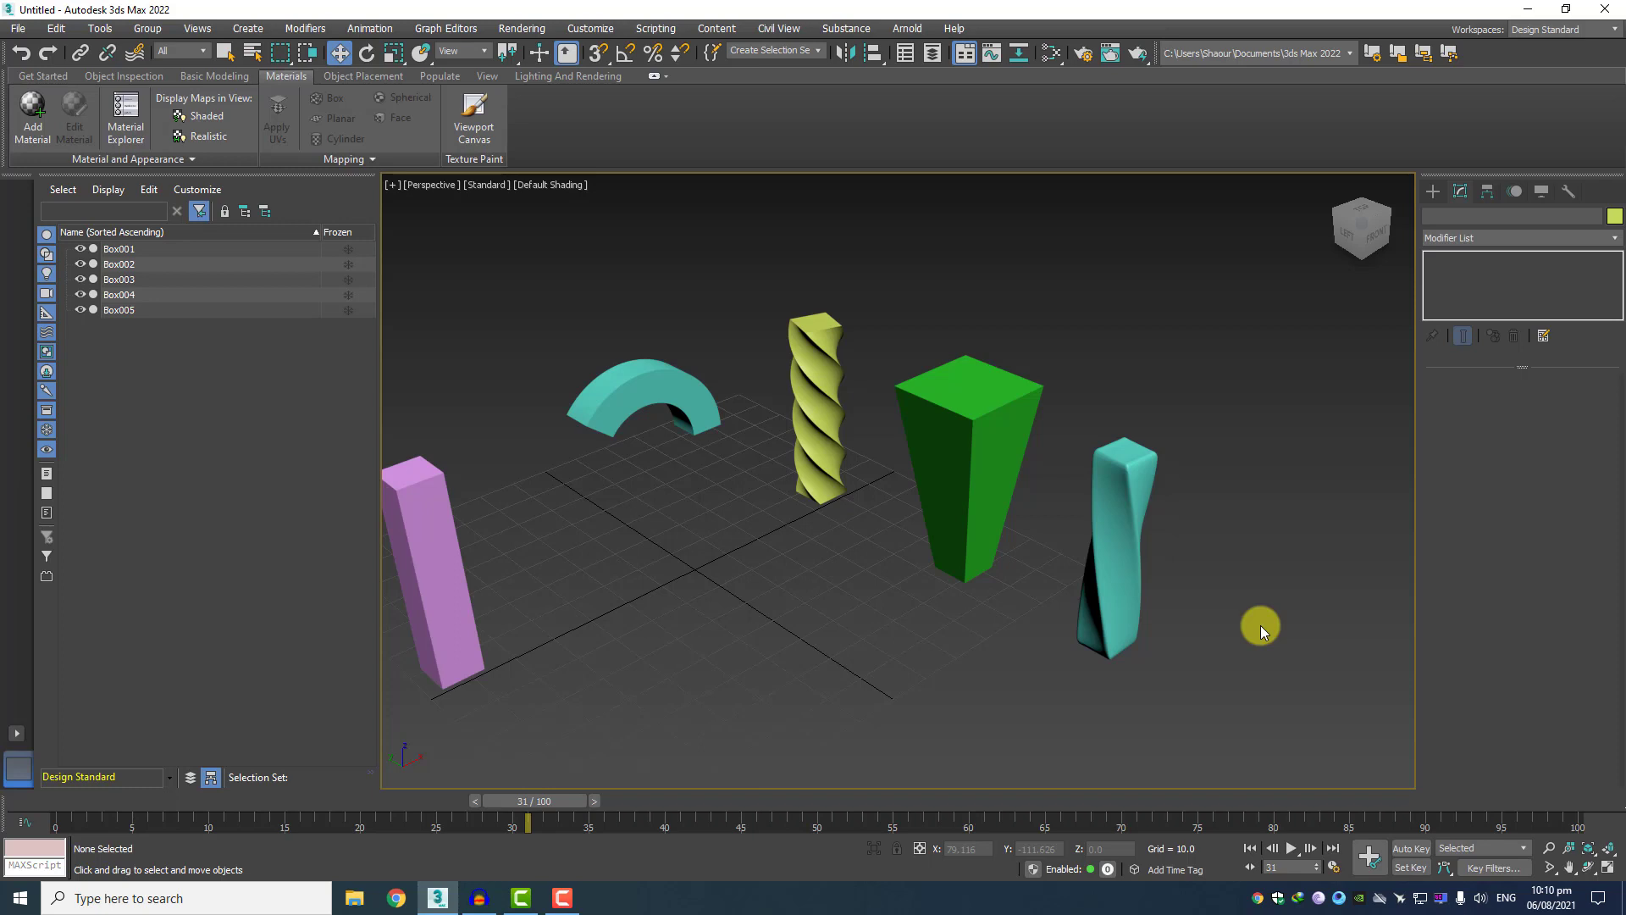
# At frame 20, make the pink box, Box001, a Morph compound object and pick the teal arch, Box003, as an instance target.
pyautogui.scroll(-3, 875, 546)
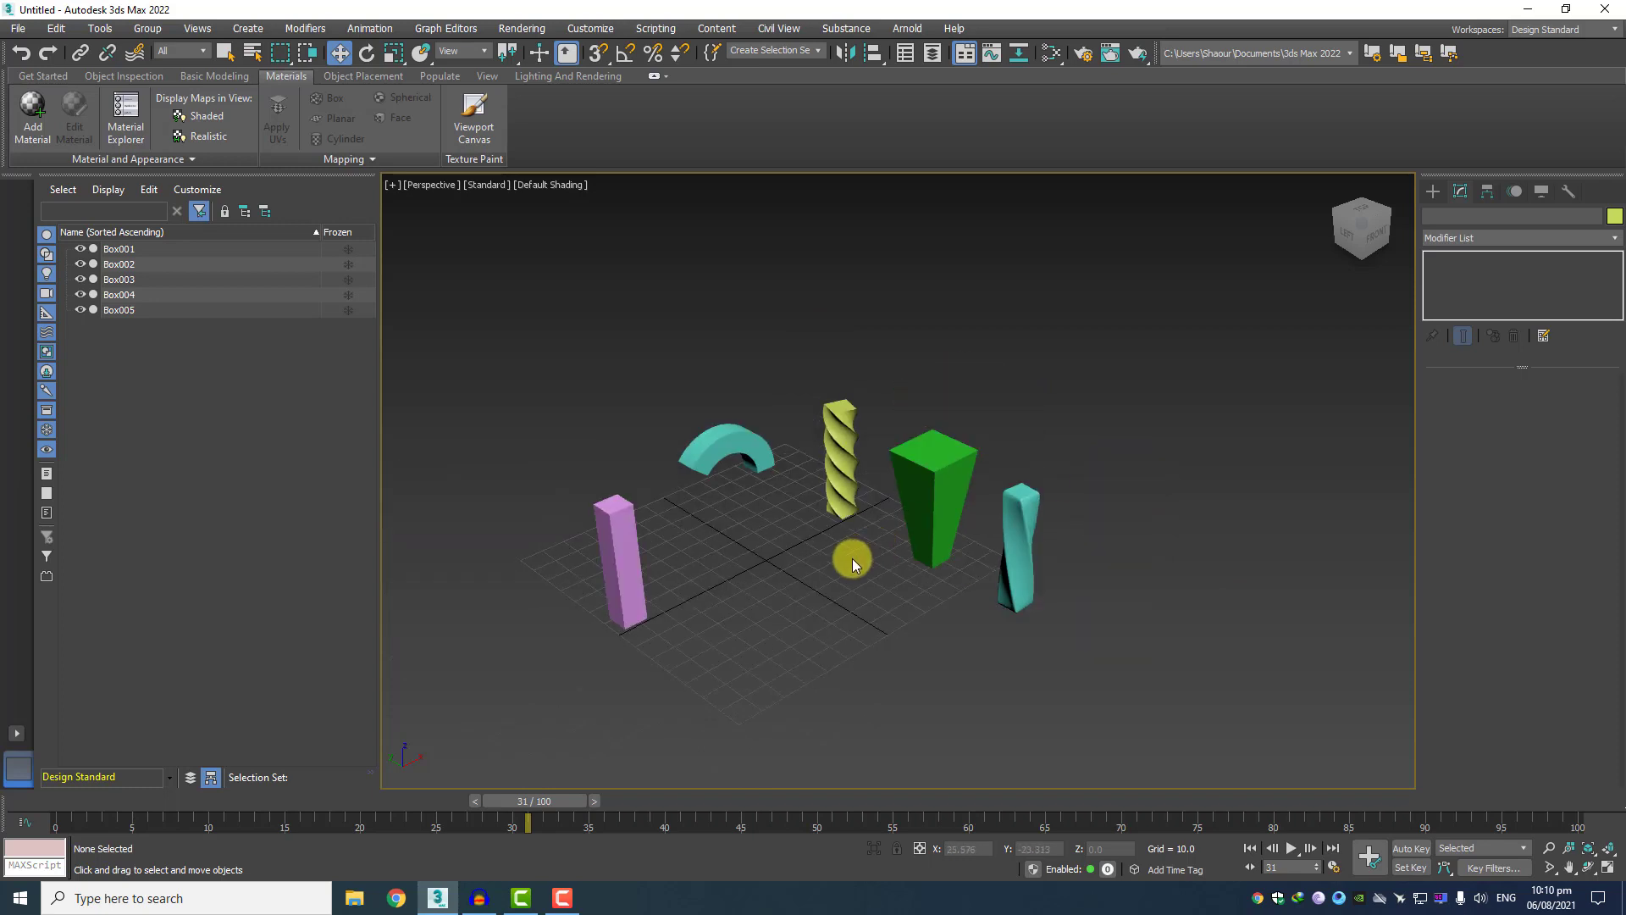
pyautogui.moveTo(831, 562)
pyautogui.mouseDown(button='middle')
pyautogui.moveTo(842, 536)
pyautogui.moveTo(876, 559)
pyautogui.moveTo(840, 540)
pyautogui.mouseUp(button='middle')
pyautogui.scroll(3, 842, 537)
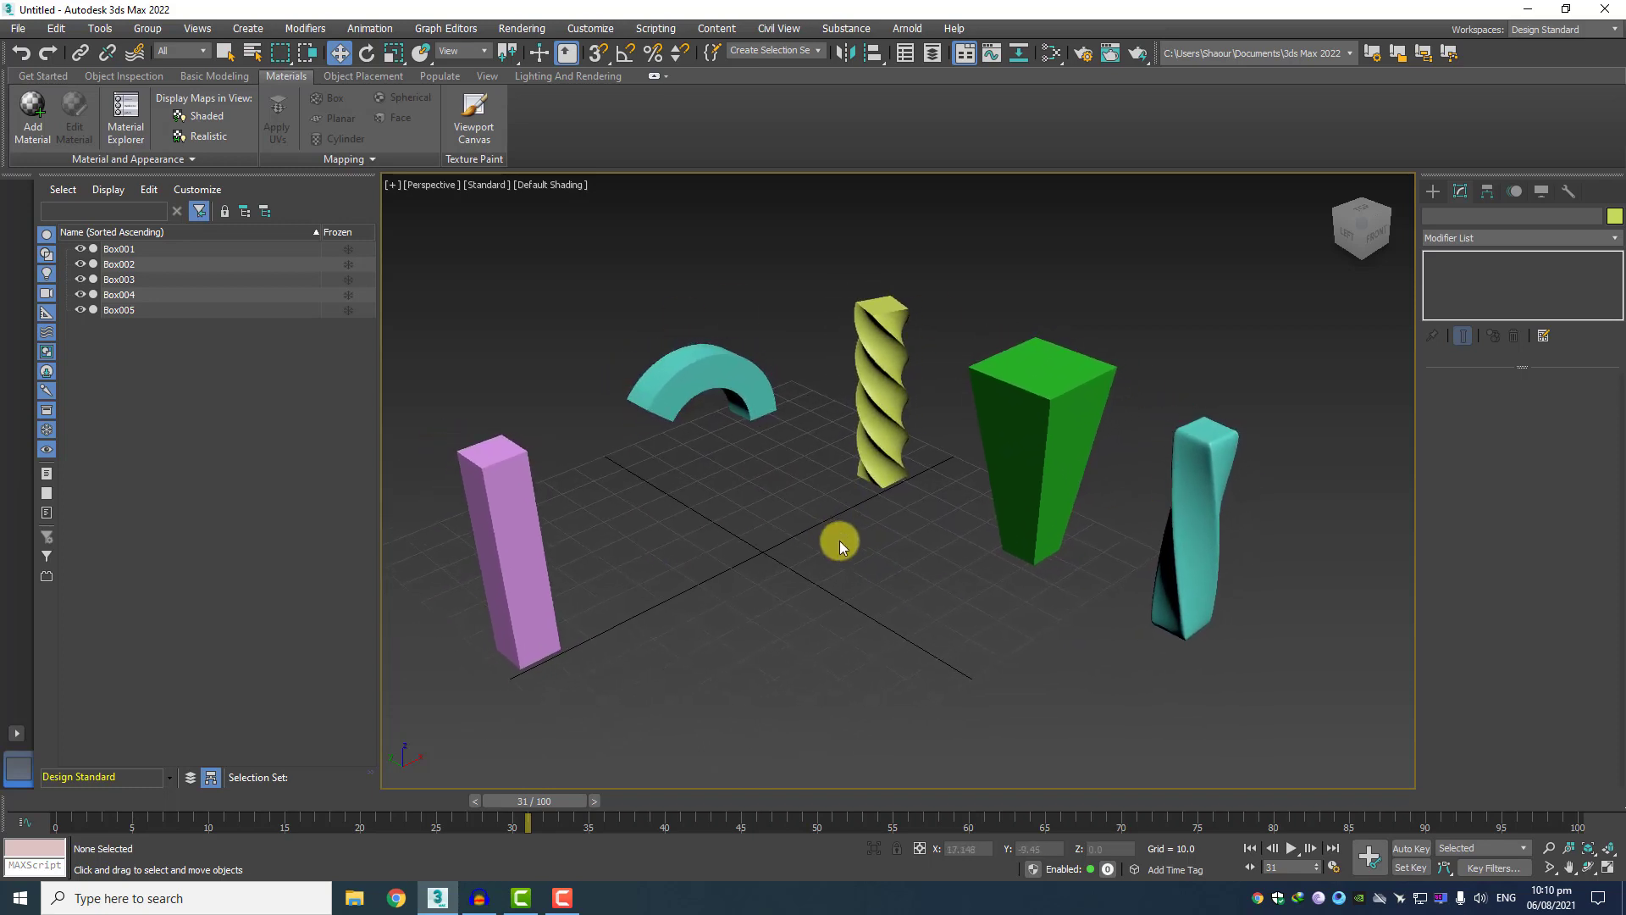
pyautogui.moveTo(551, 809); pyautogui.dragTo(269, 815)
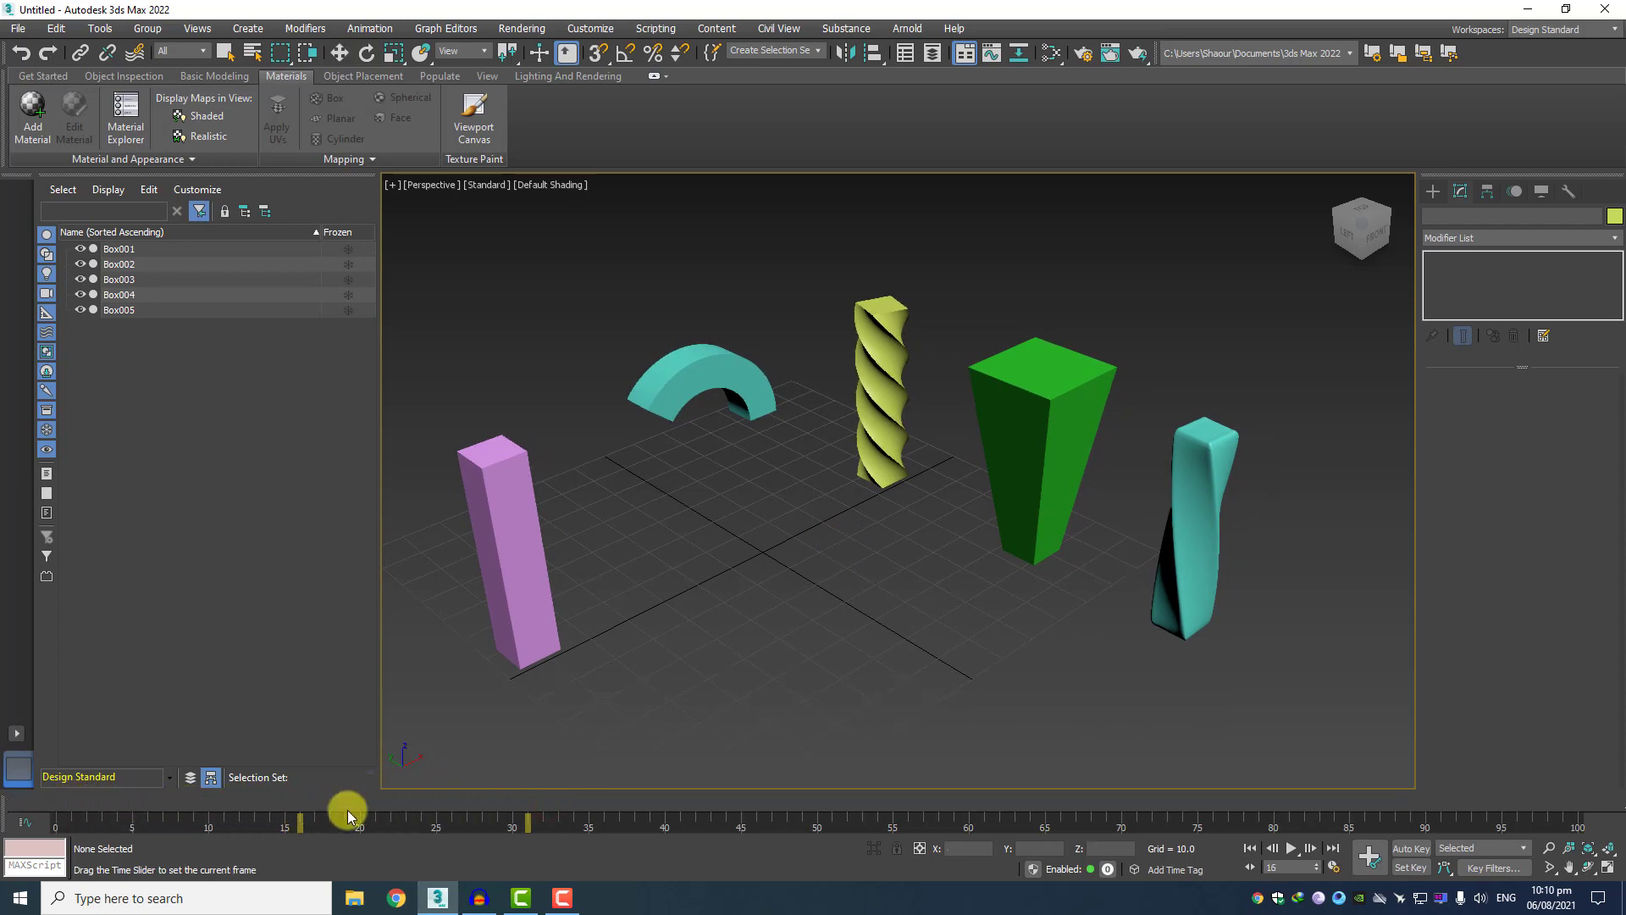
pyautogui.moveTo(374, 810); pyautogui.dragTo(368, 846)
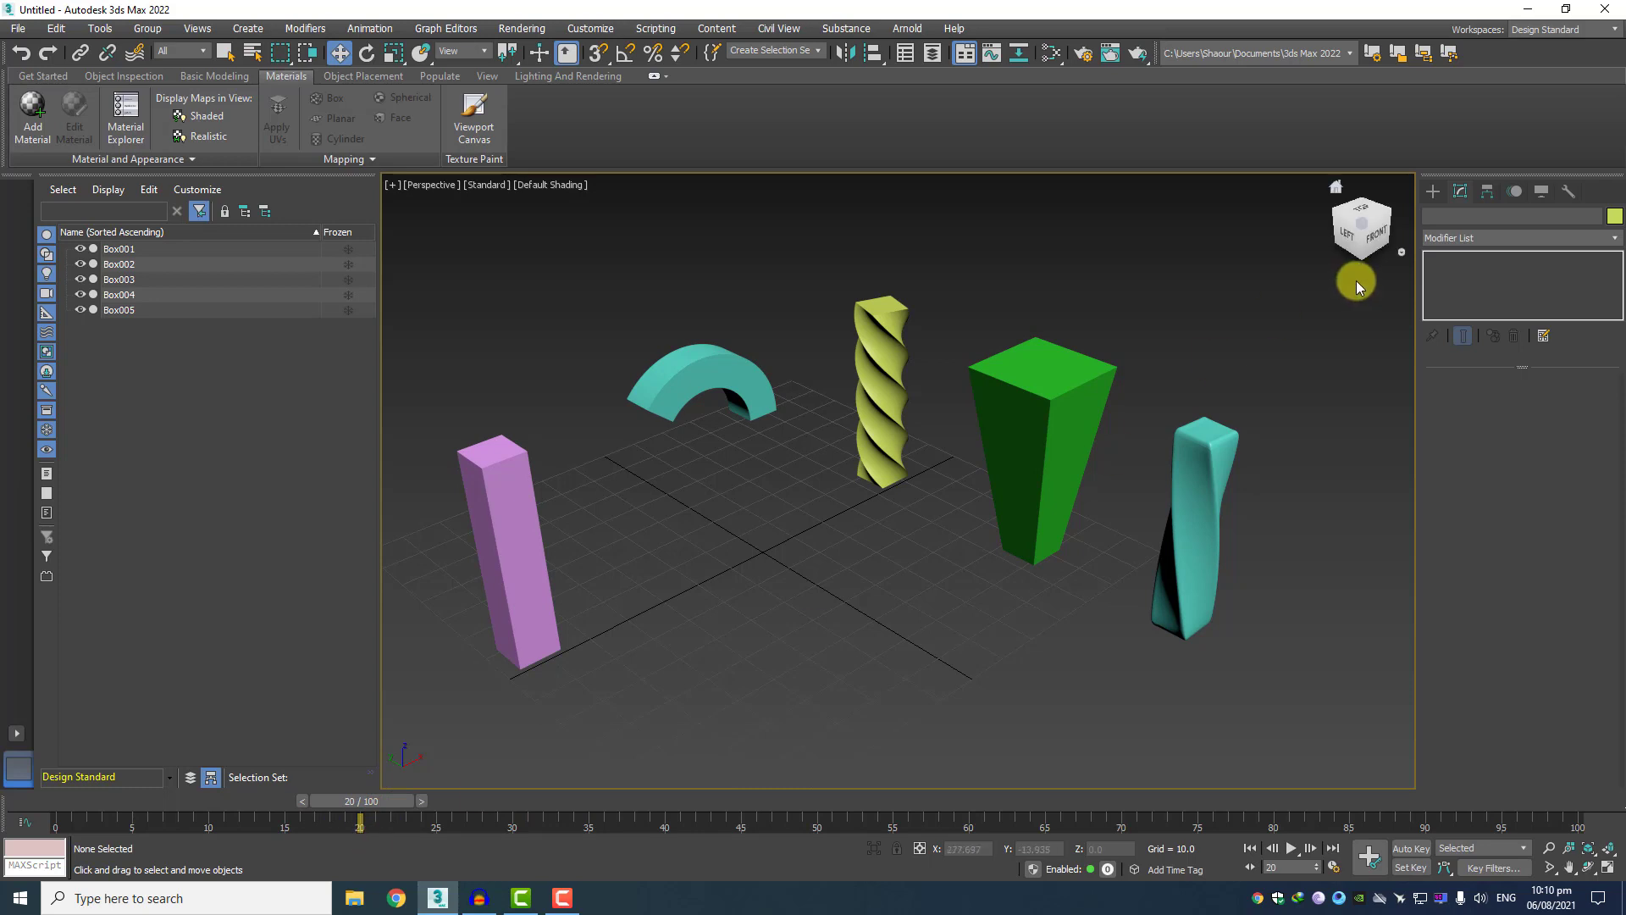
pyautogui.click(1431, 193)
pyautogui.click(1438, 242)
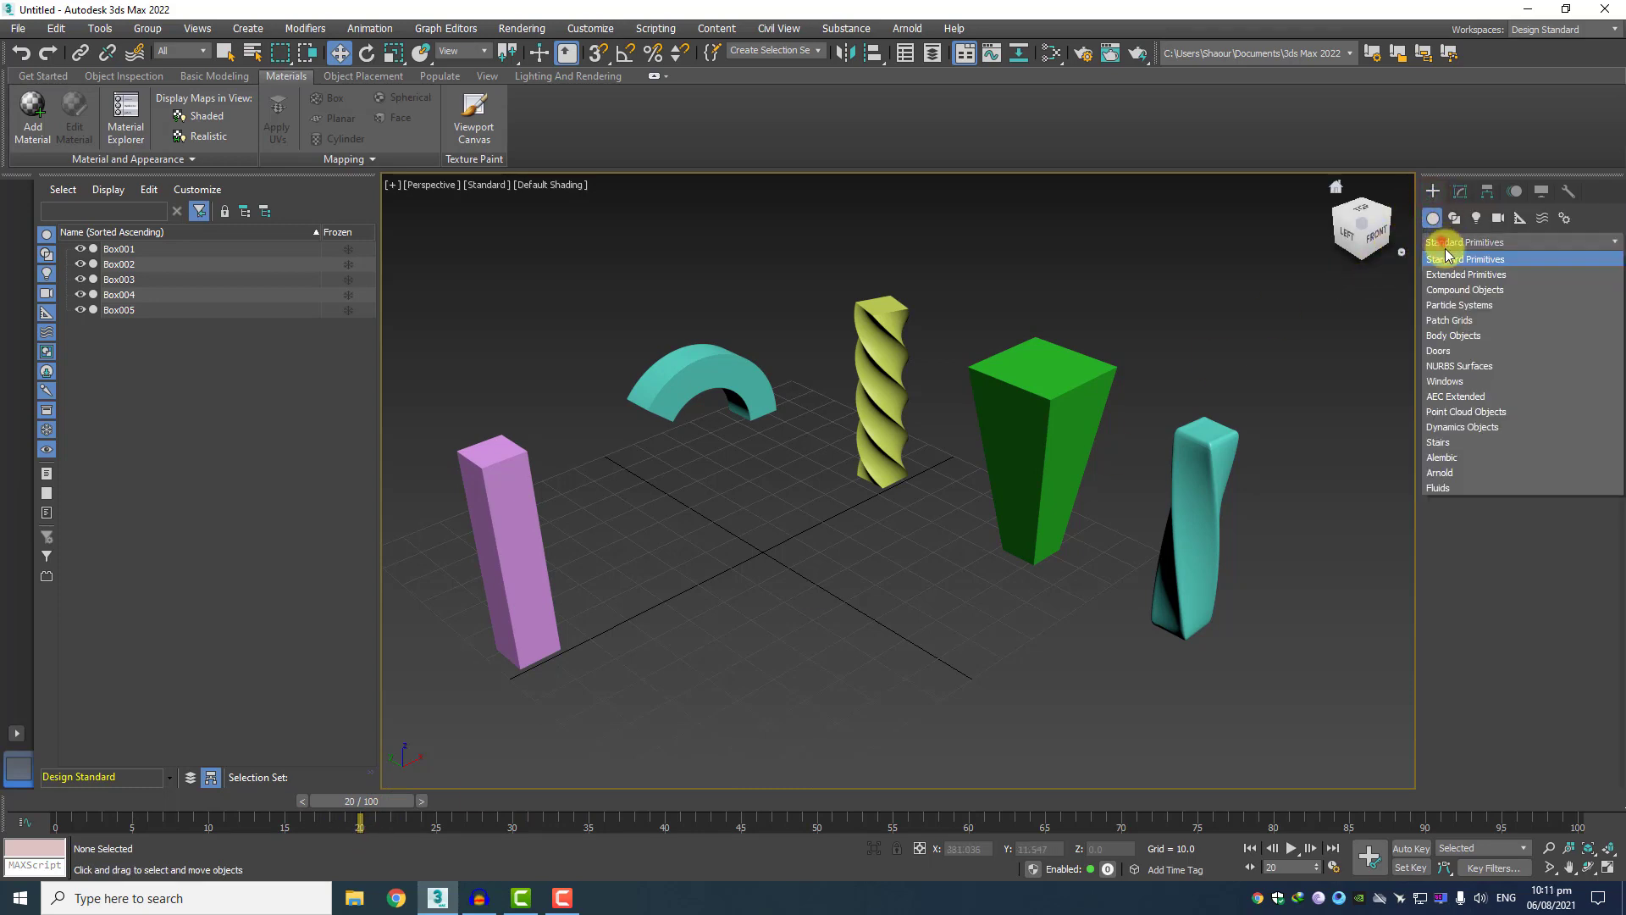
pyautogui.click(1458, 295)
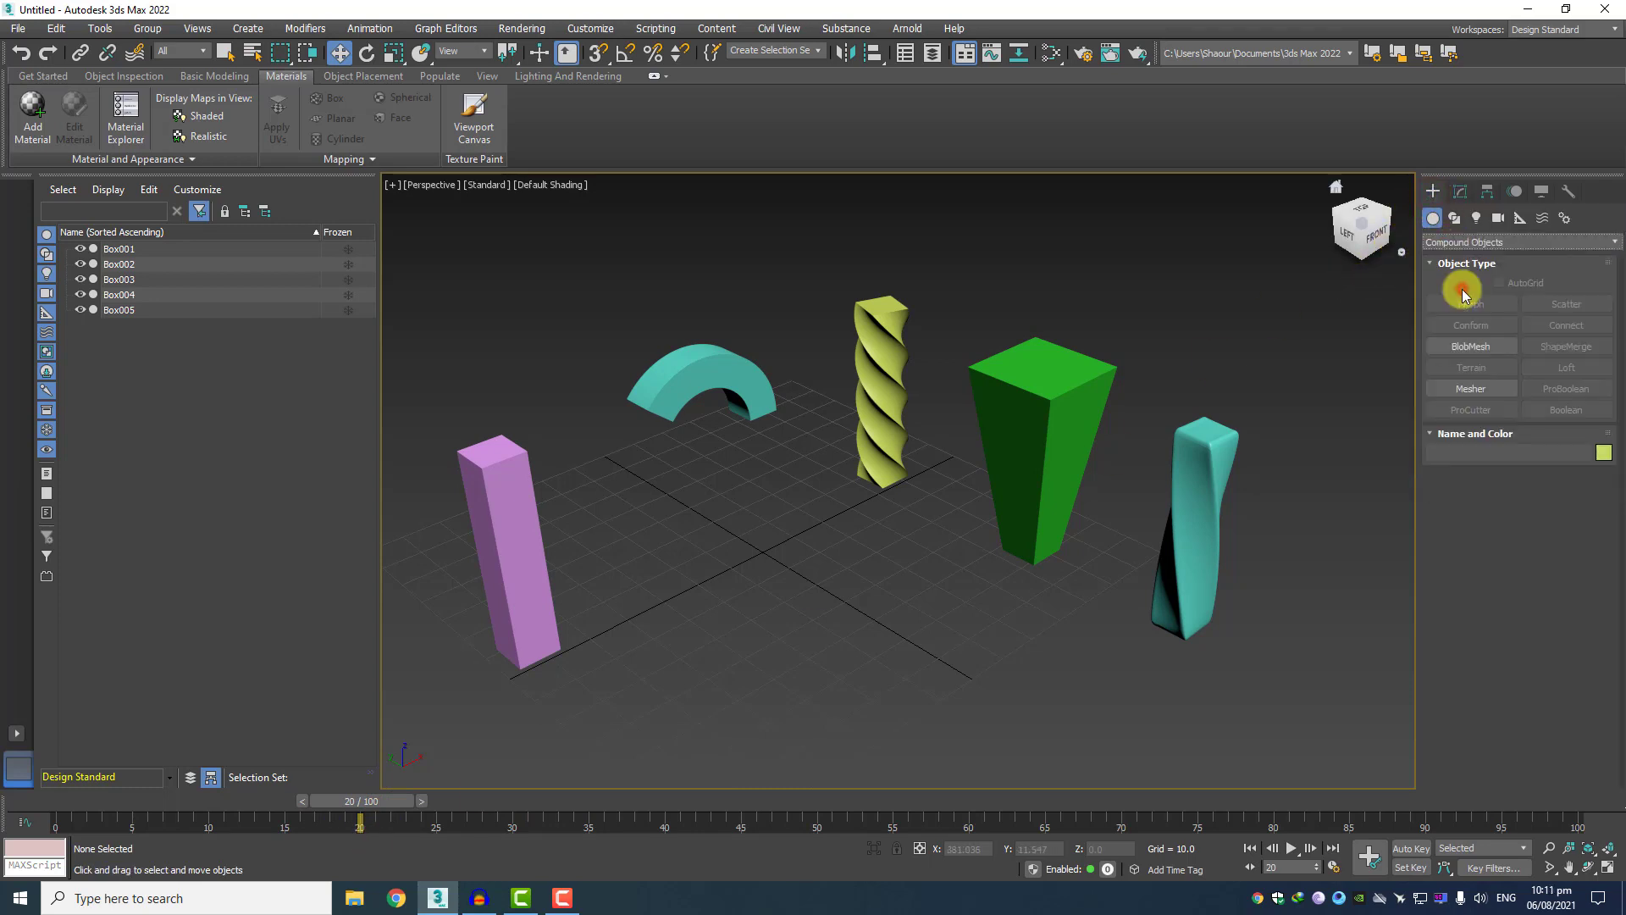
pyautogui.click(516, 564)
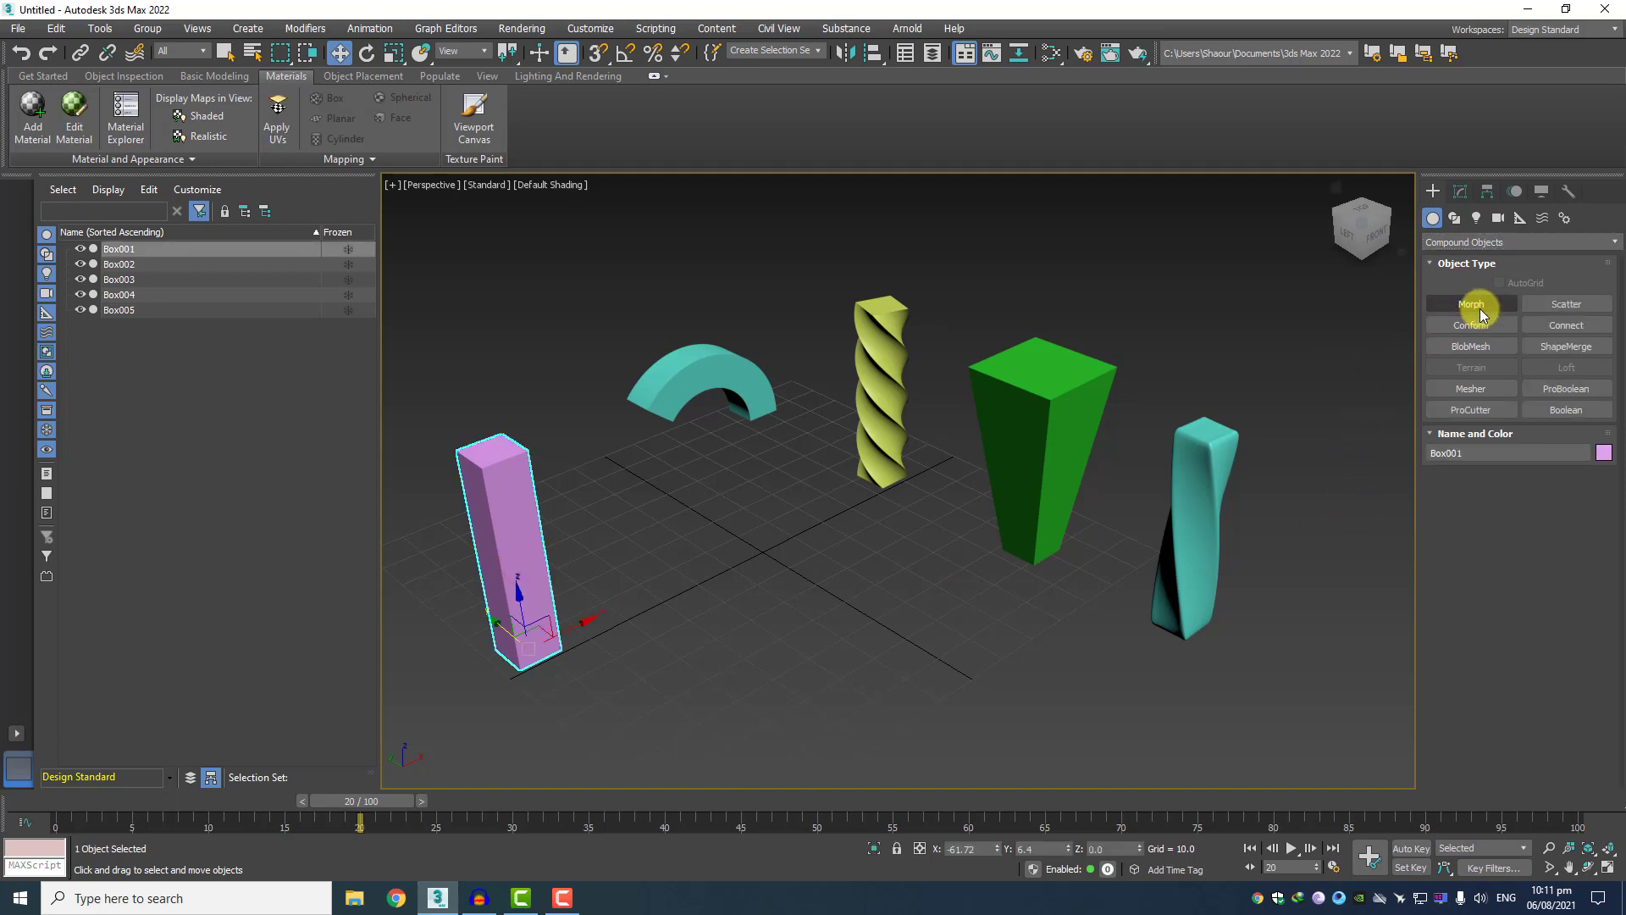
pyautogui.click(1480, 308)
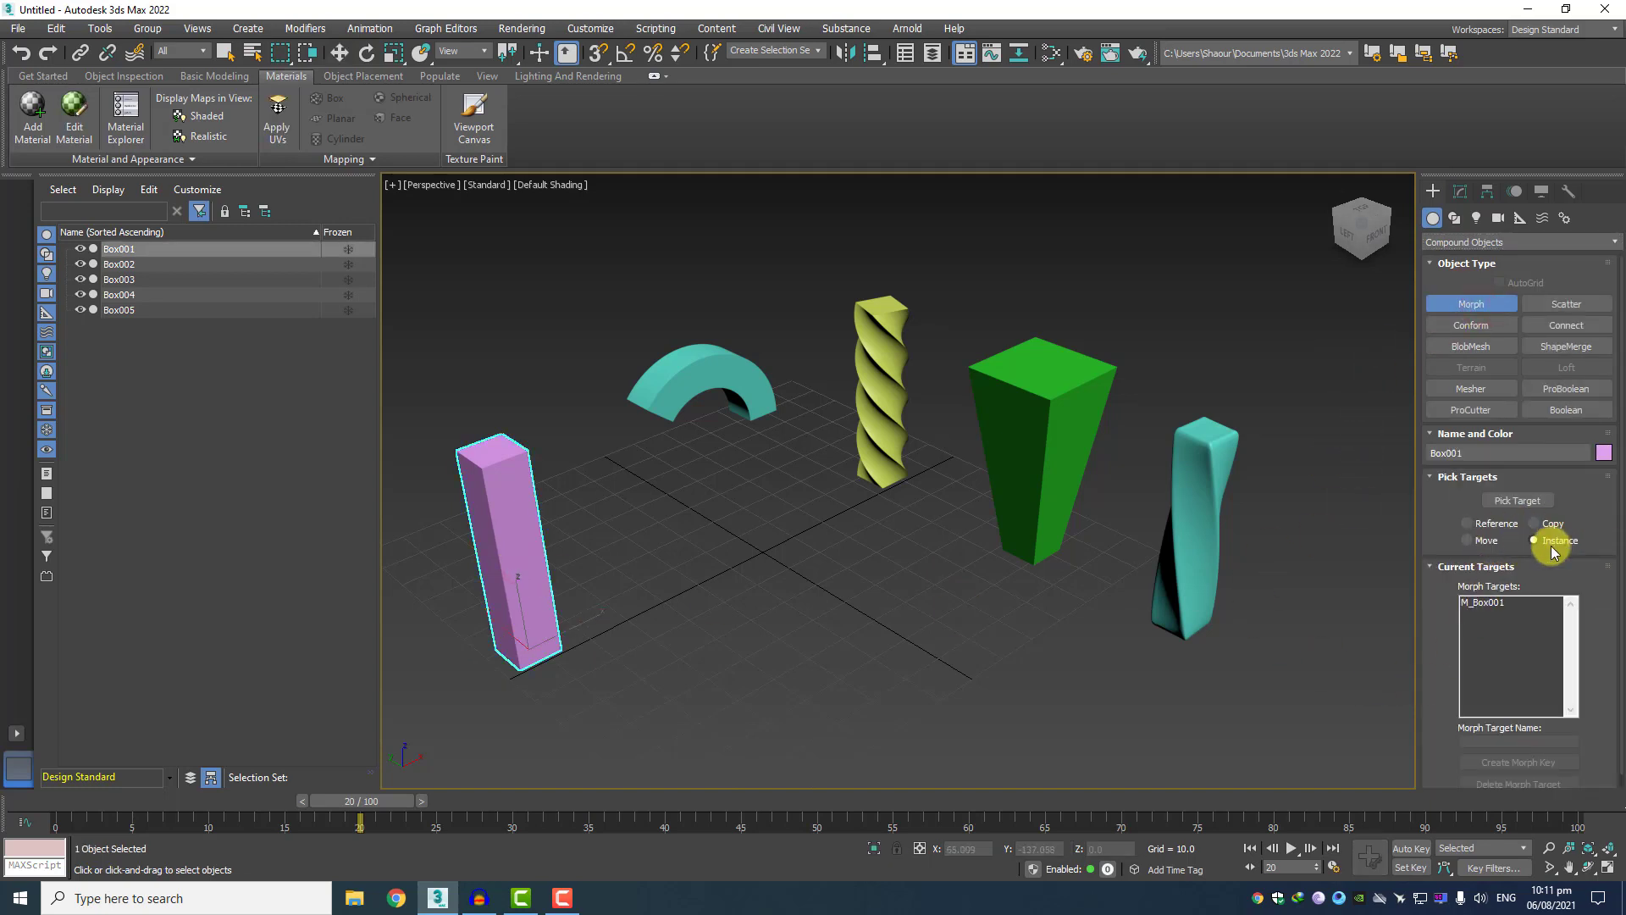
pyautogui.click(1520, 502)
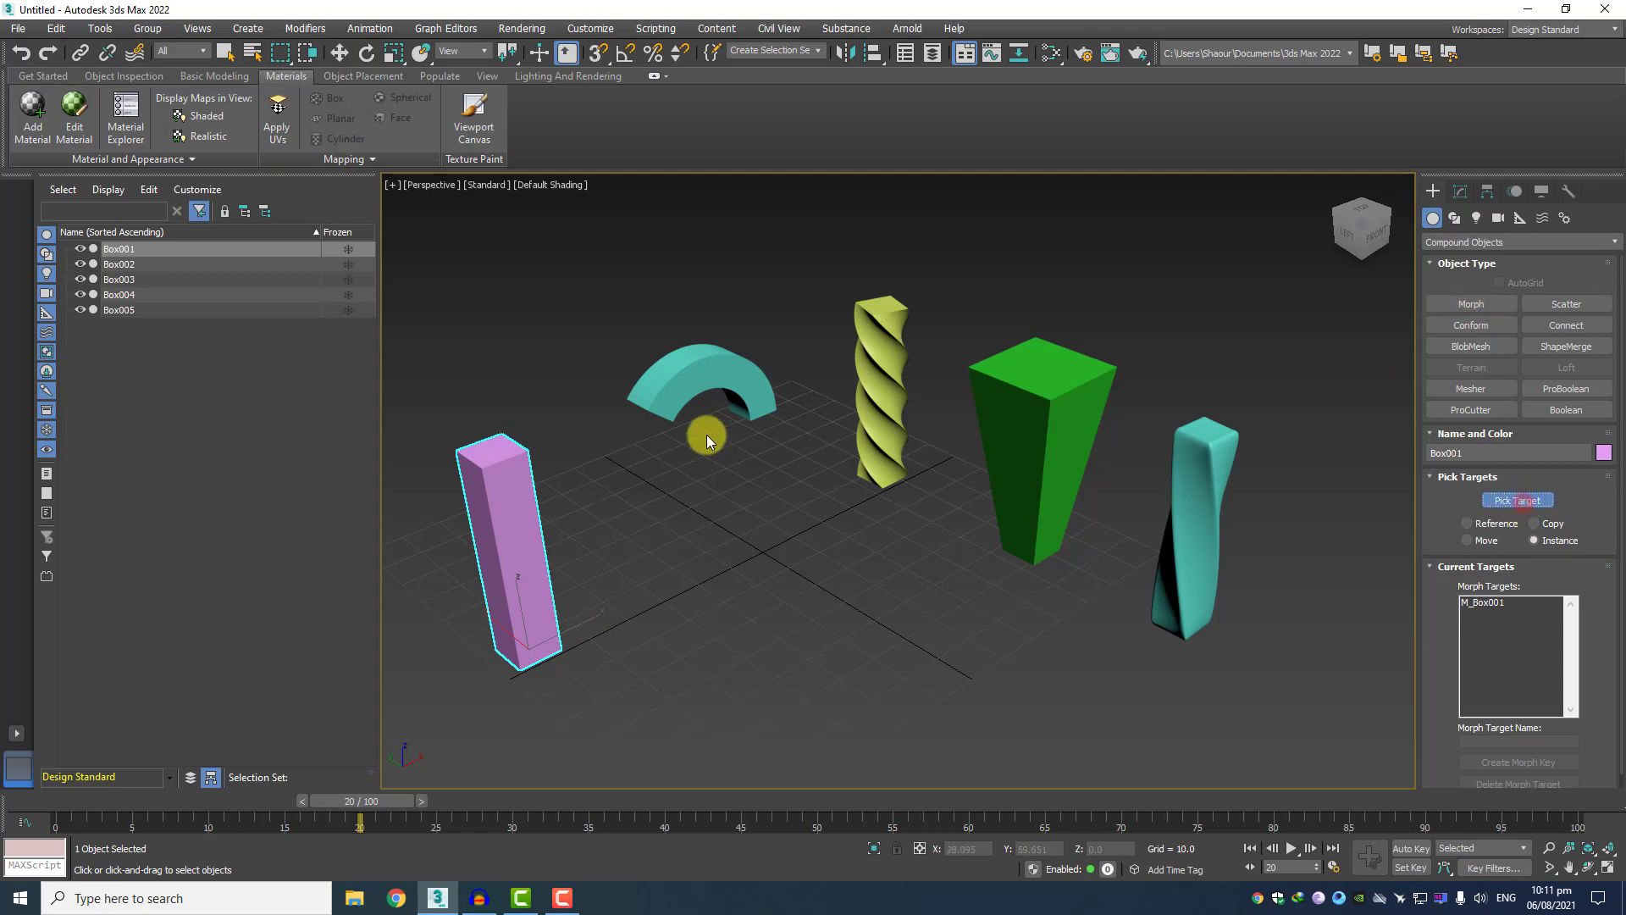
pyautogui.click(718, 374)
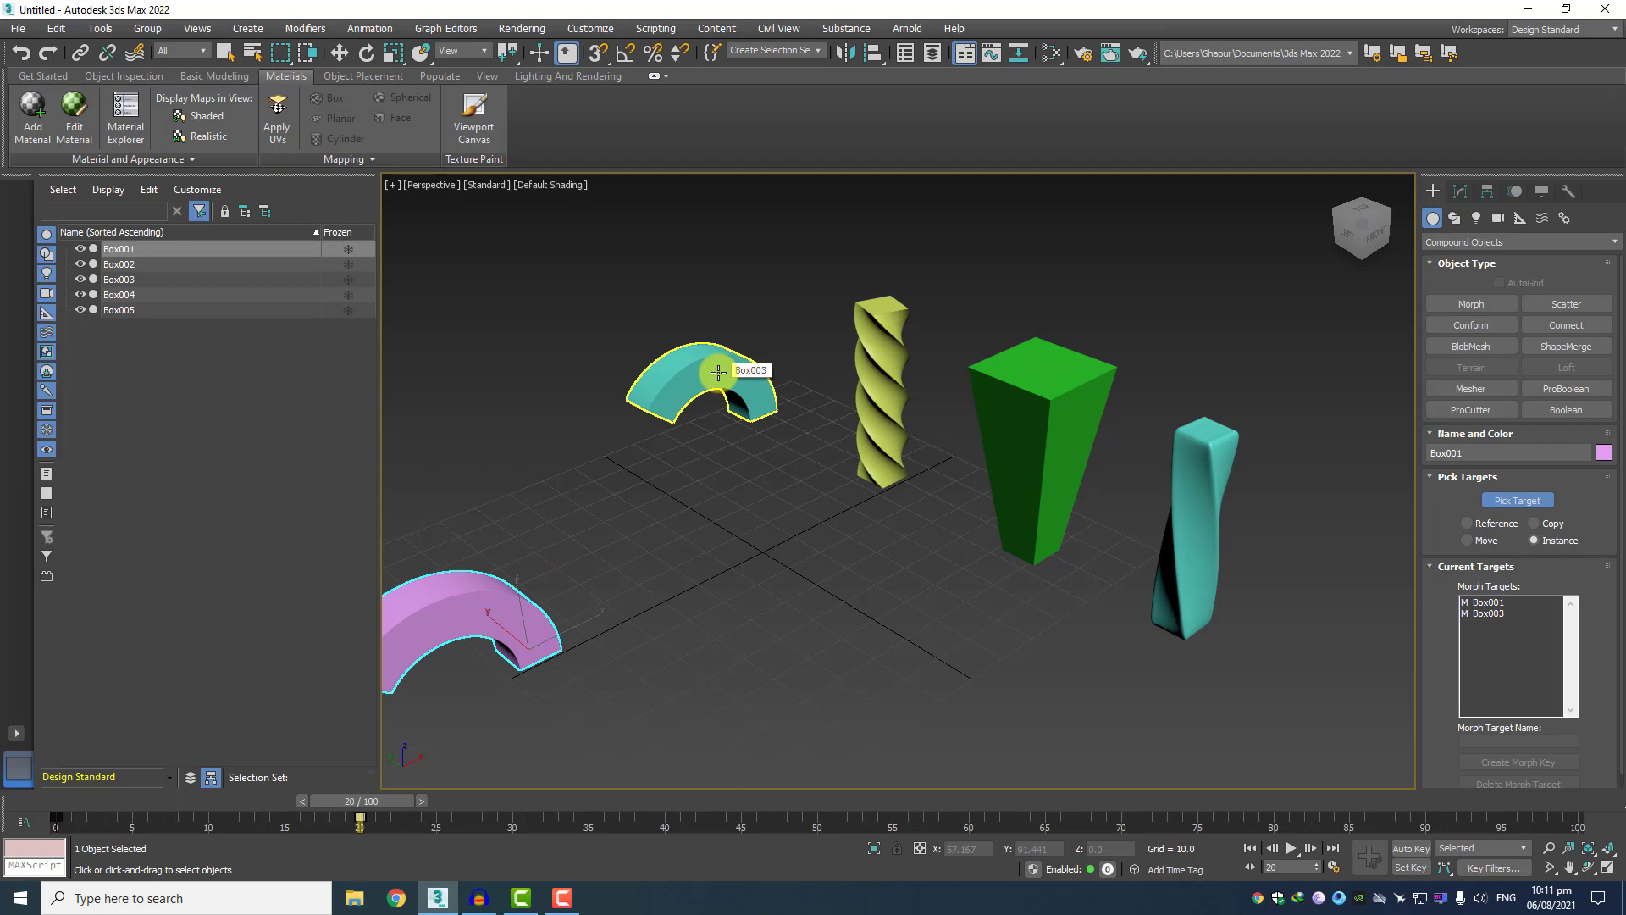
# Pick the twisted yellow-green box, Box002, as morph target at frame 40 and the tapered green box, Box004, at frame 60.
pyautogui.moveTo(383, 798); pyautogui.dragTo(423, 799)
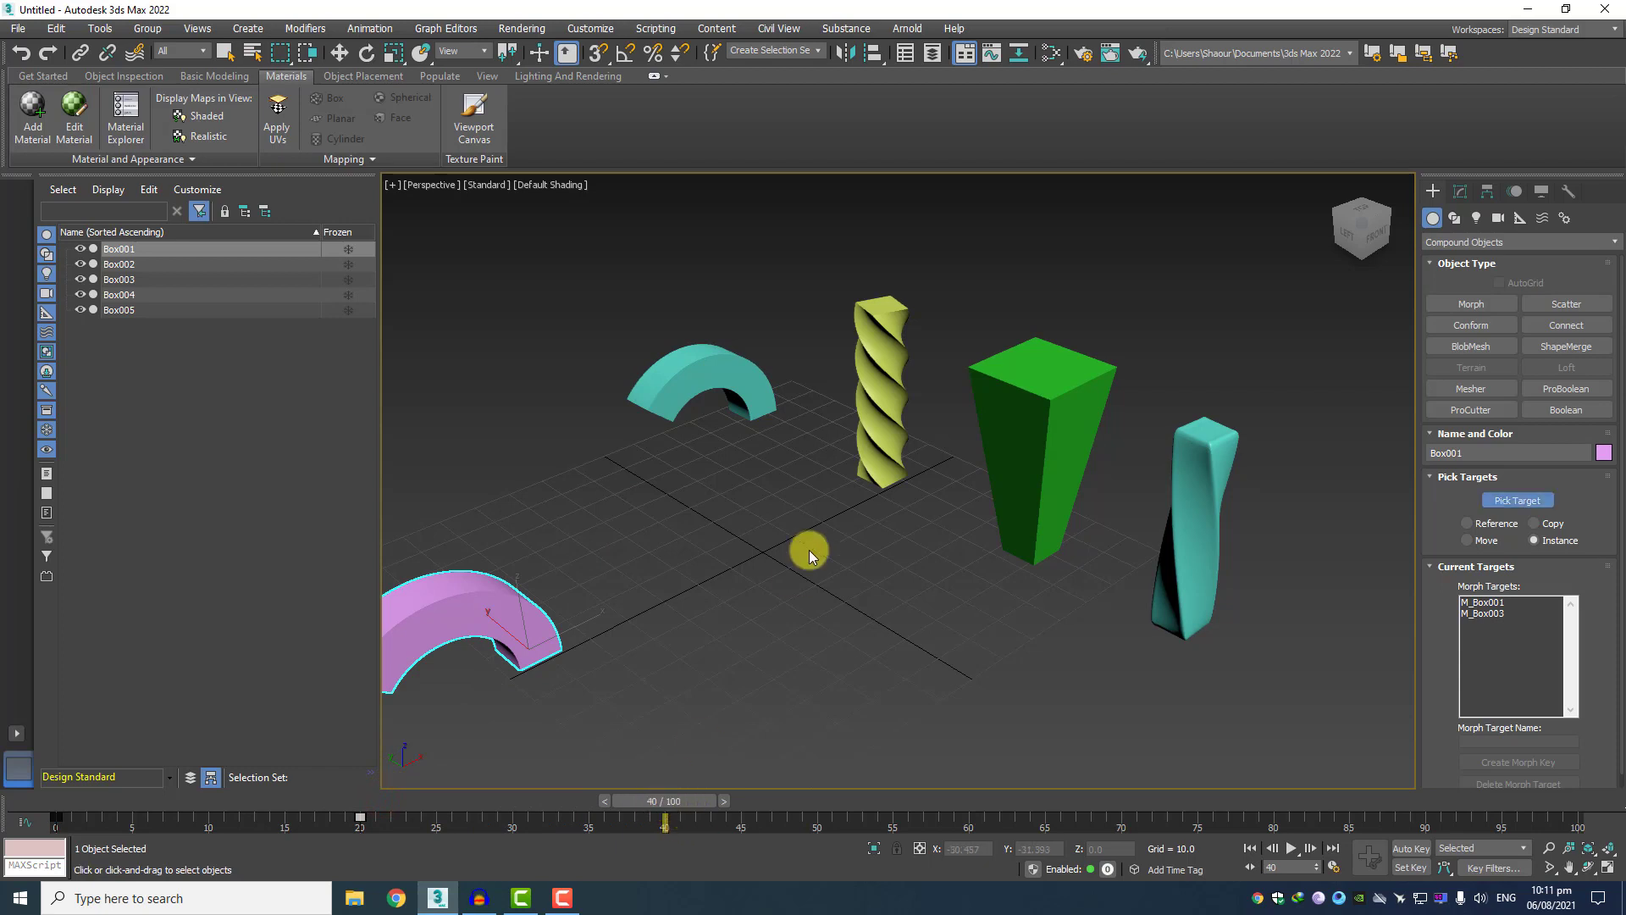
pyautogui.click(884, 366)
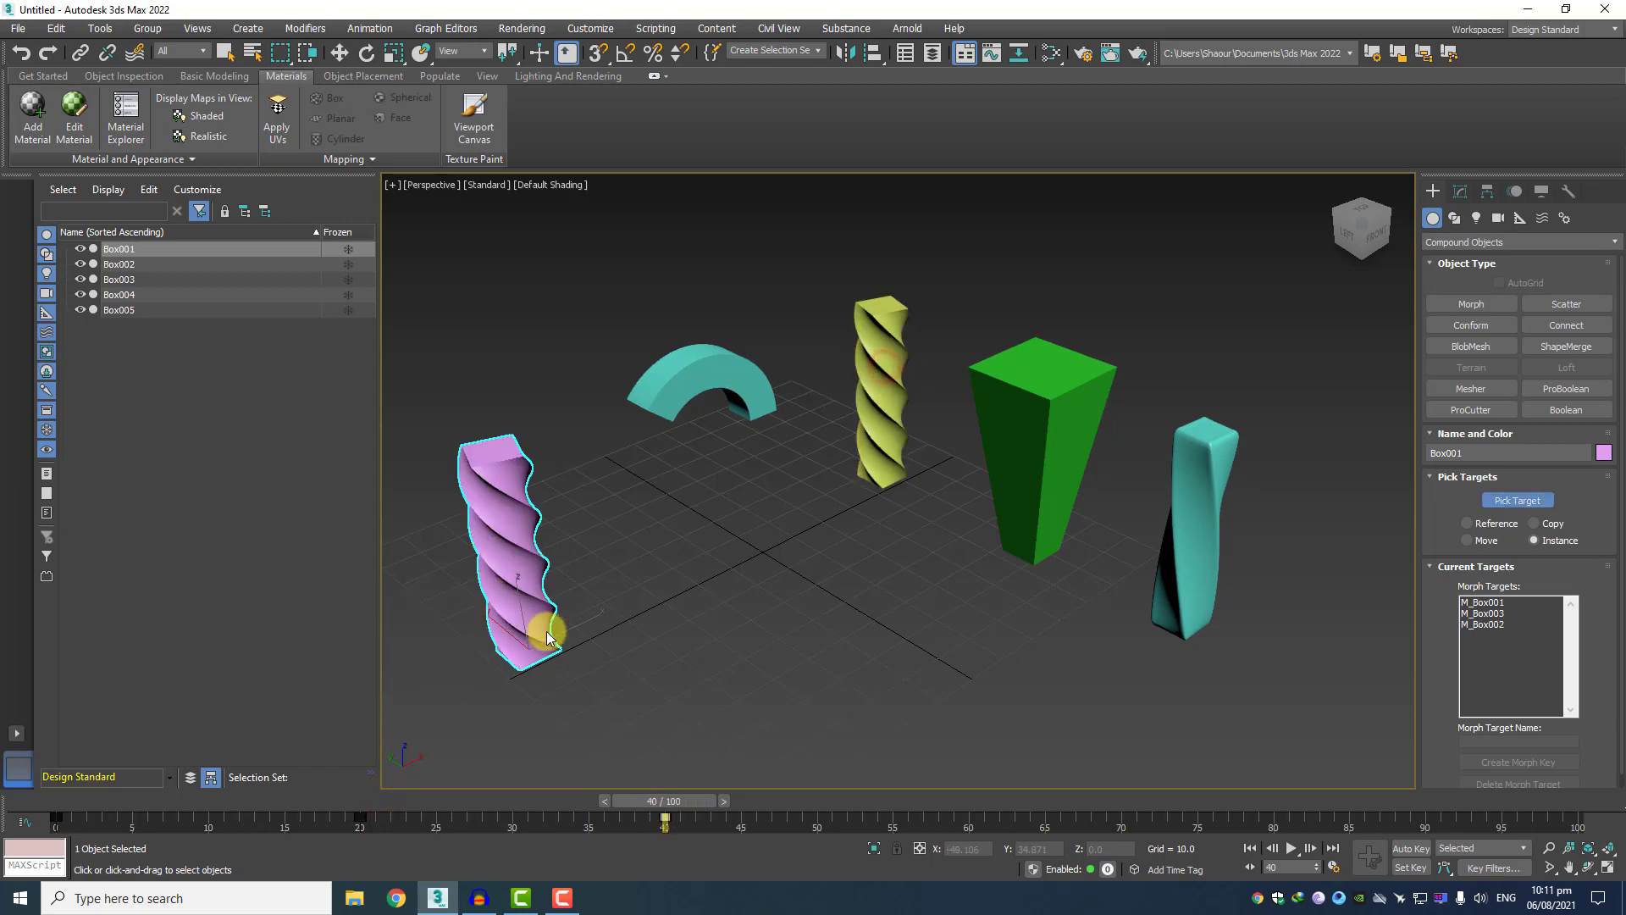
pyautogui.moveTo(692, 797); pyautogui.dragTo(973, 822)
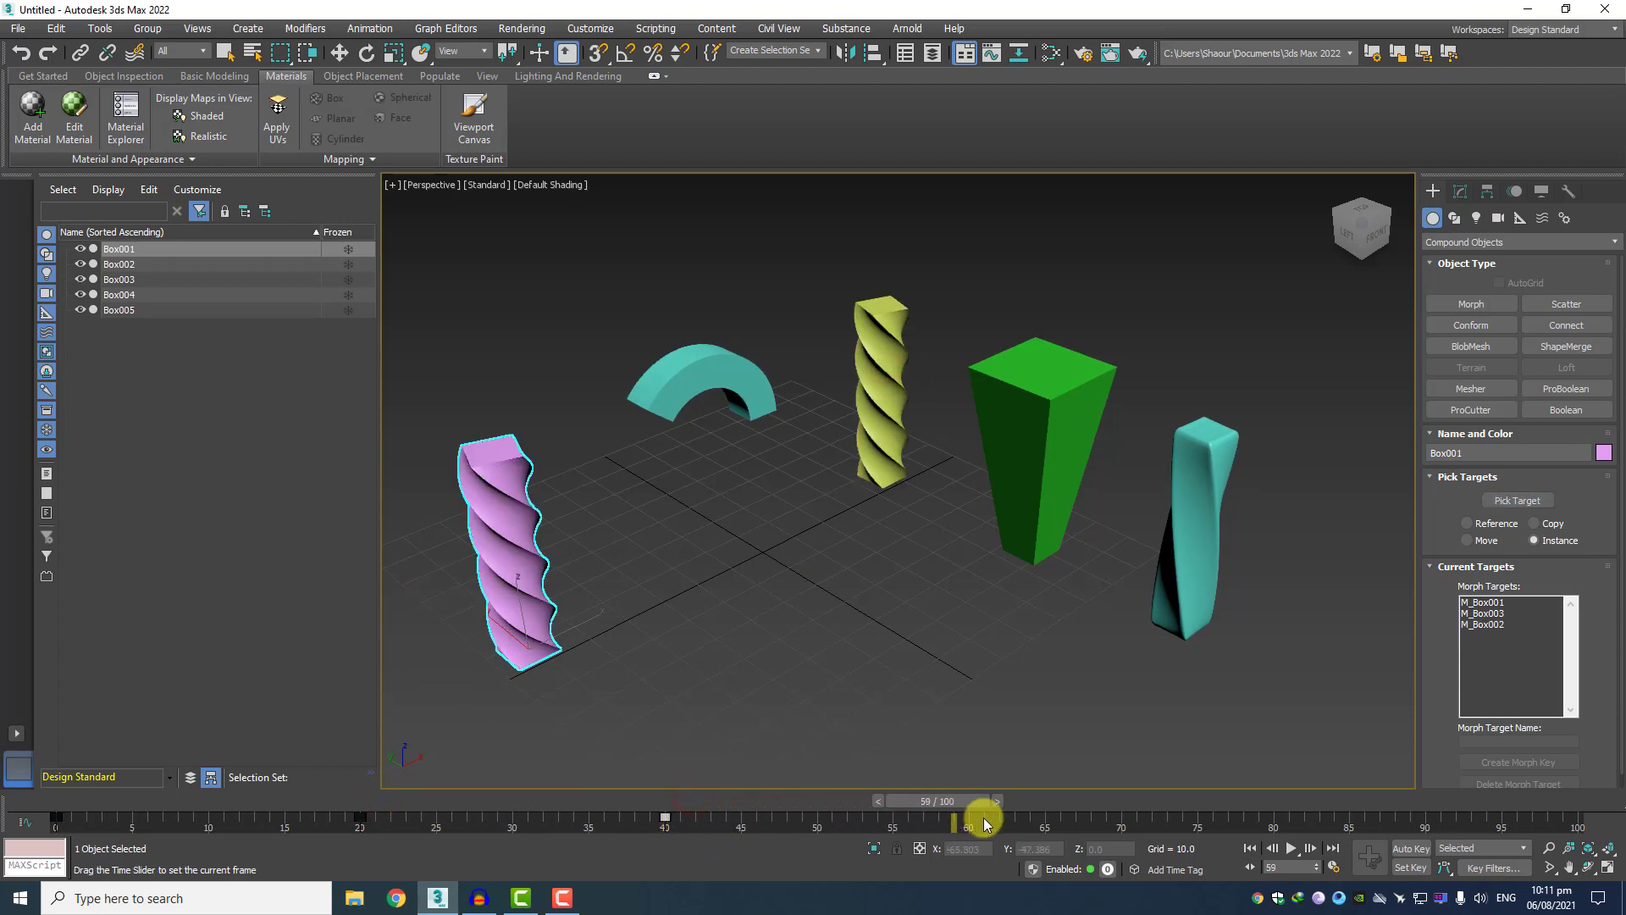
pyautogui.click(1030, 424)
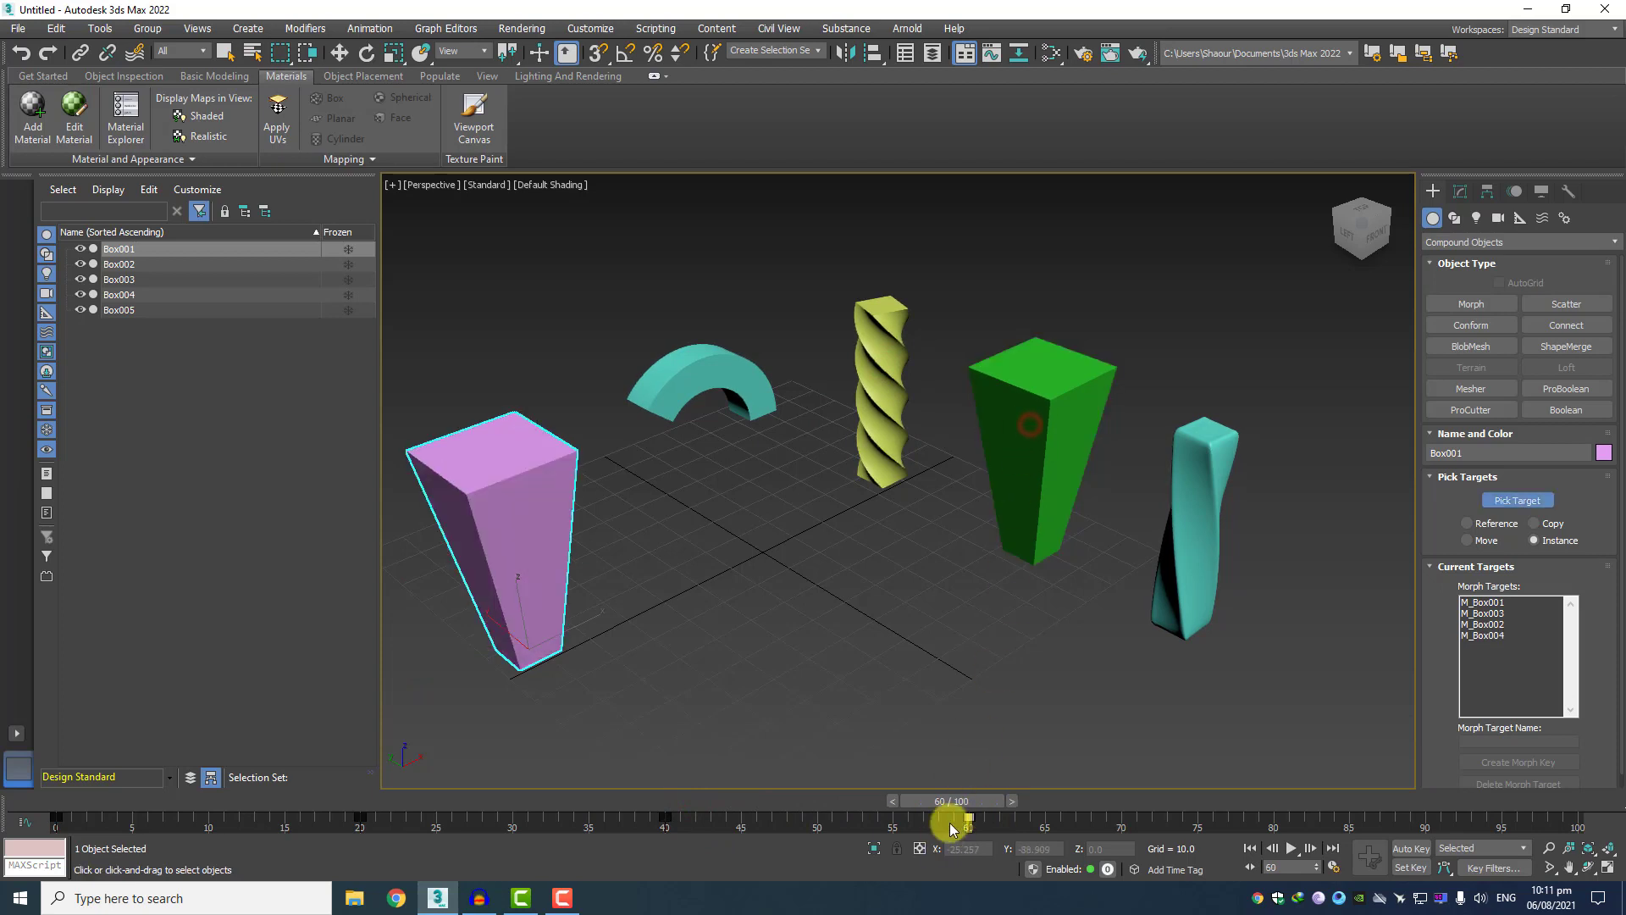
# Pick the twisted teal box, Box005, as morph target at frame 80 and the arch, Box003, again at frame 100.
pyautogui.moveTo(956, 804); pyautogui.dragTo(1242, 811)
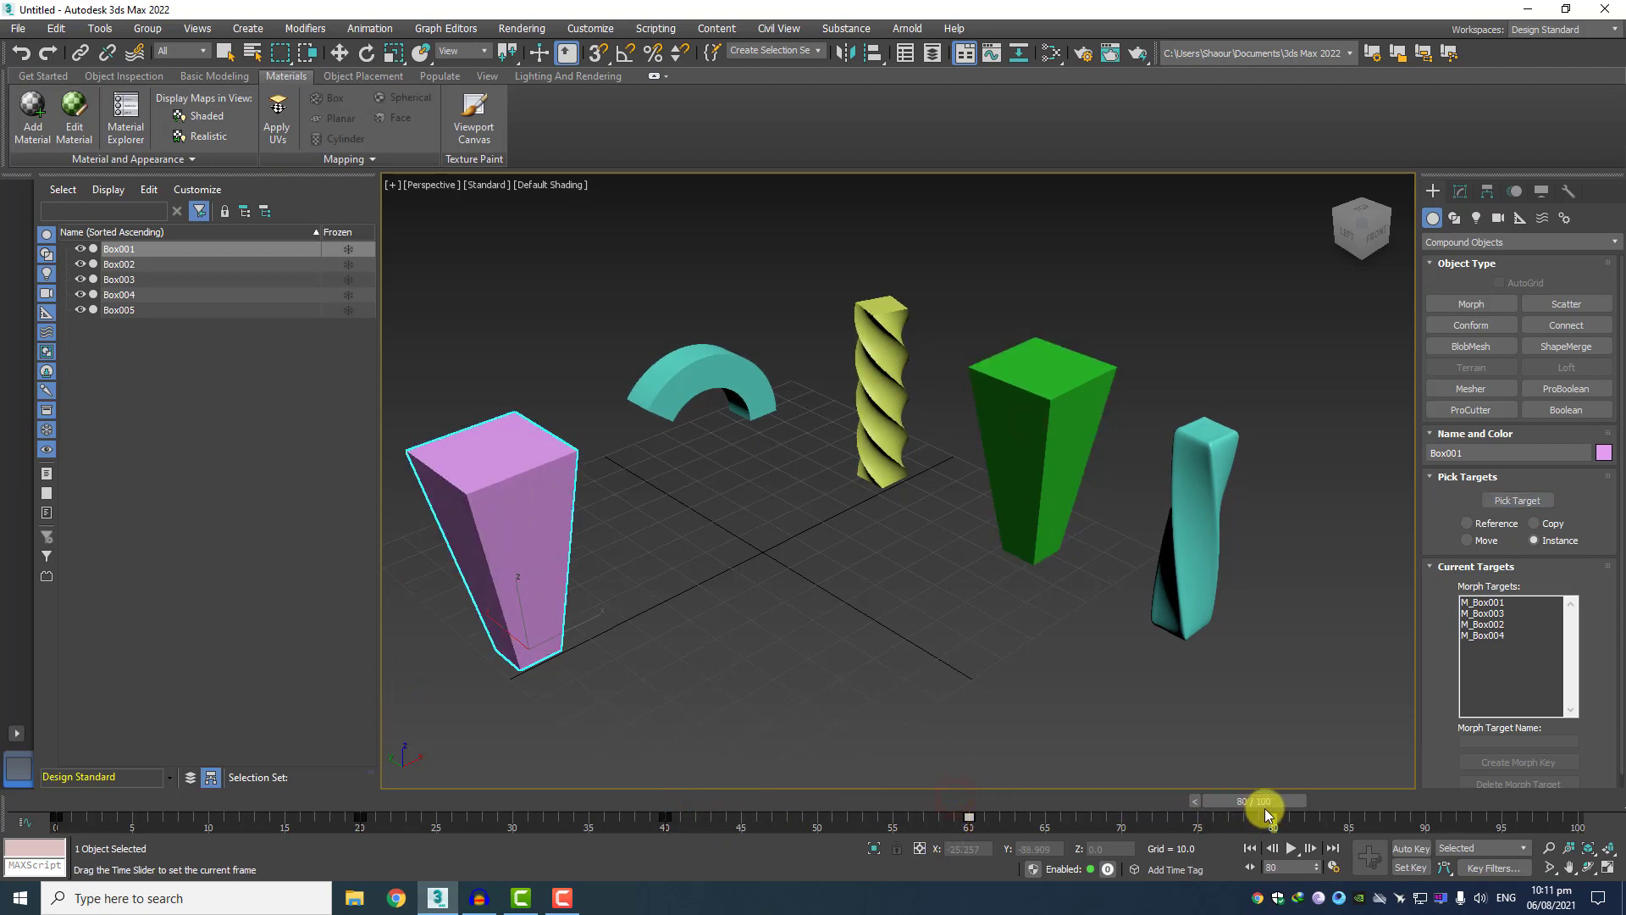
pyautogui.click(1207, 544)
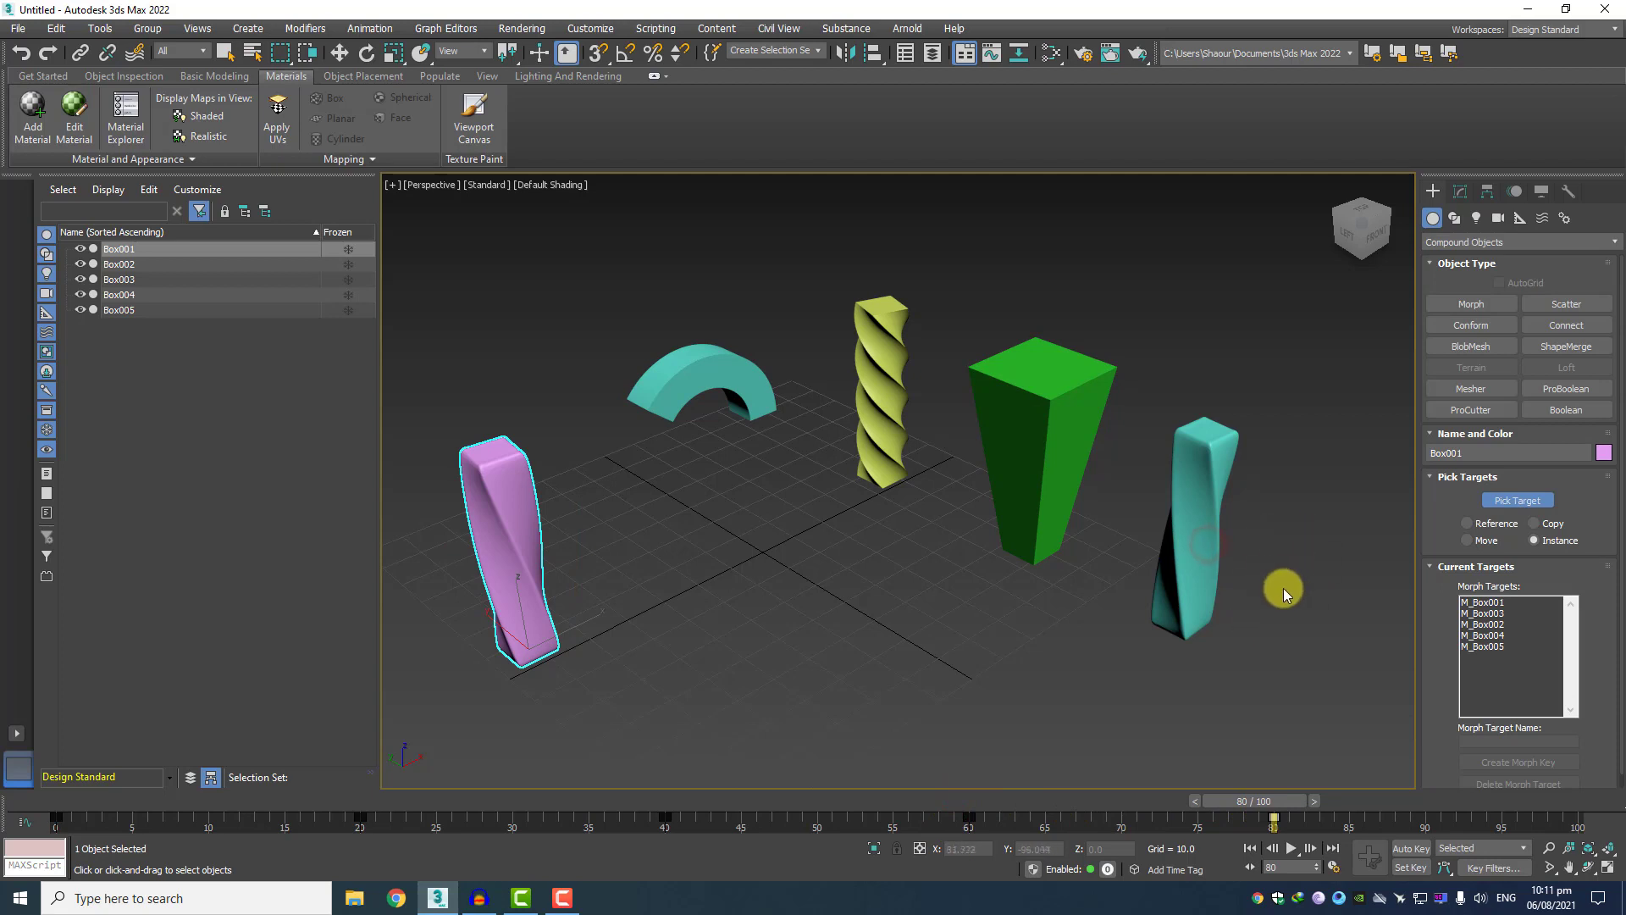
pyautogui.moveTo(1273, 806); pyautogui.dragTo(1558, 805)
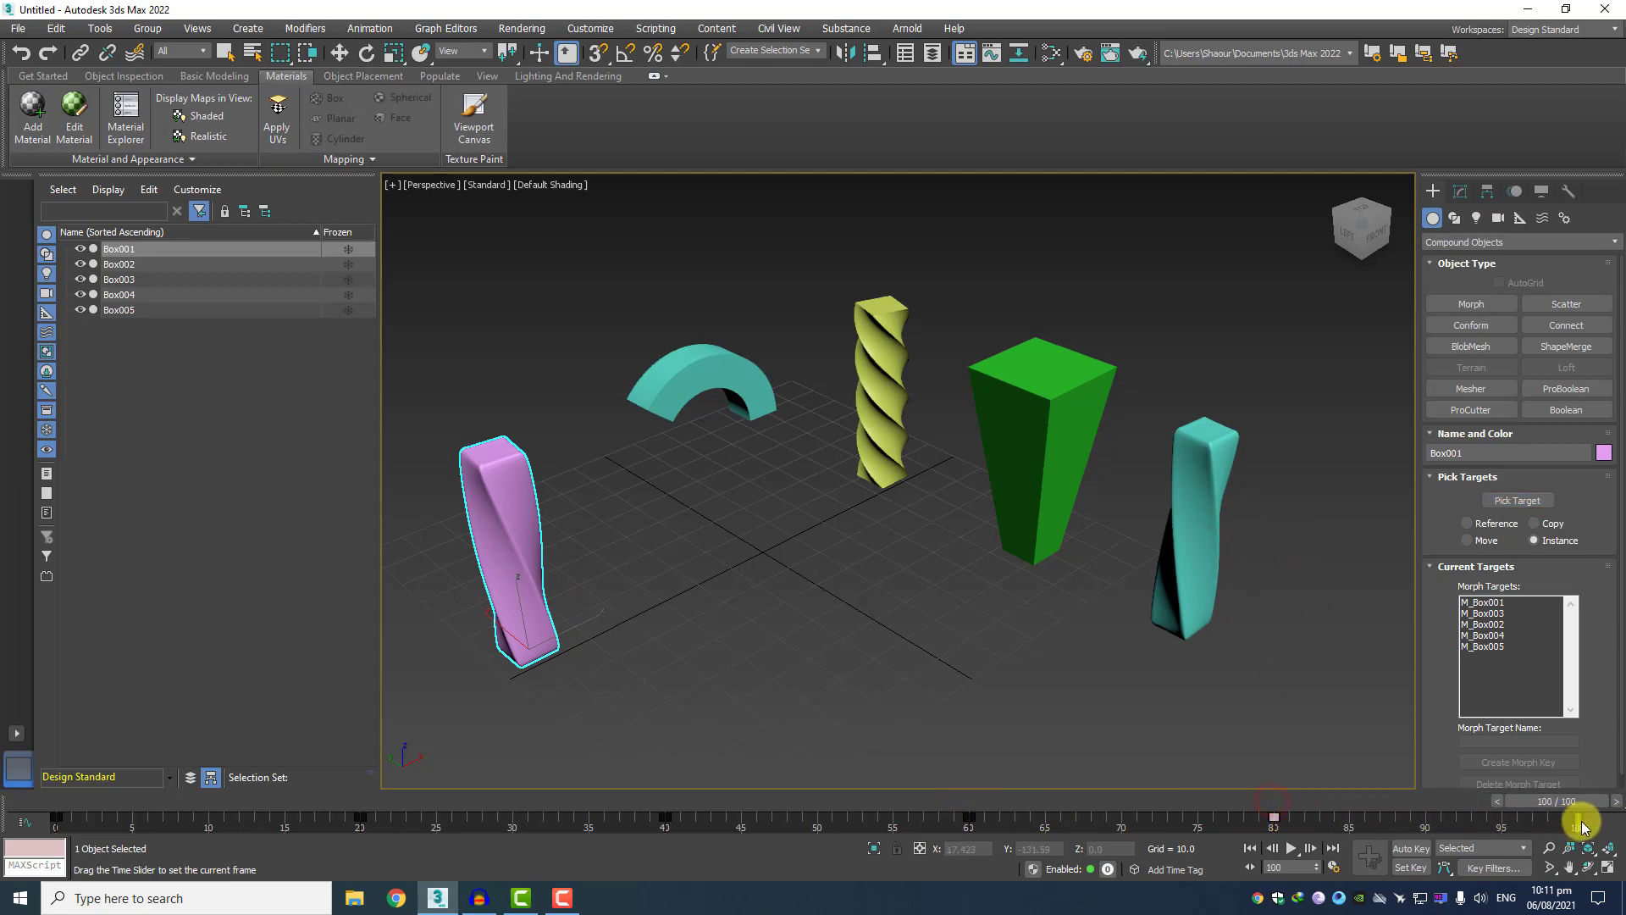
pyautogui.click(688, 382)
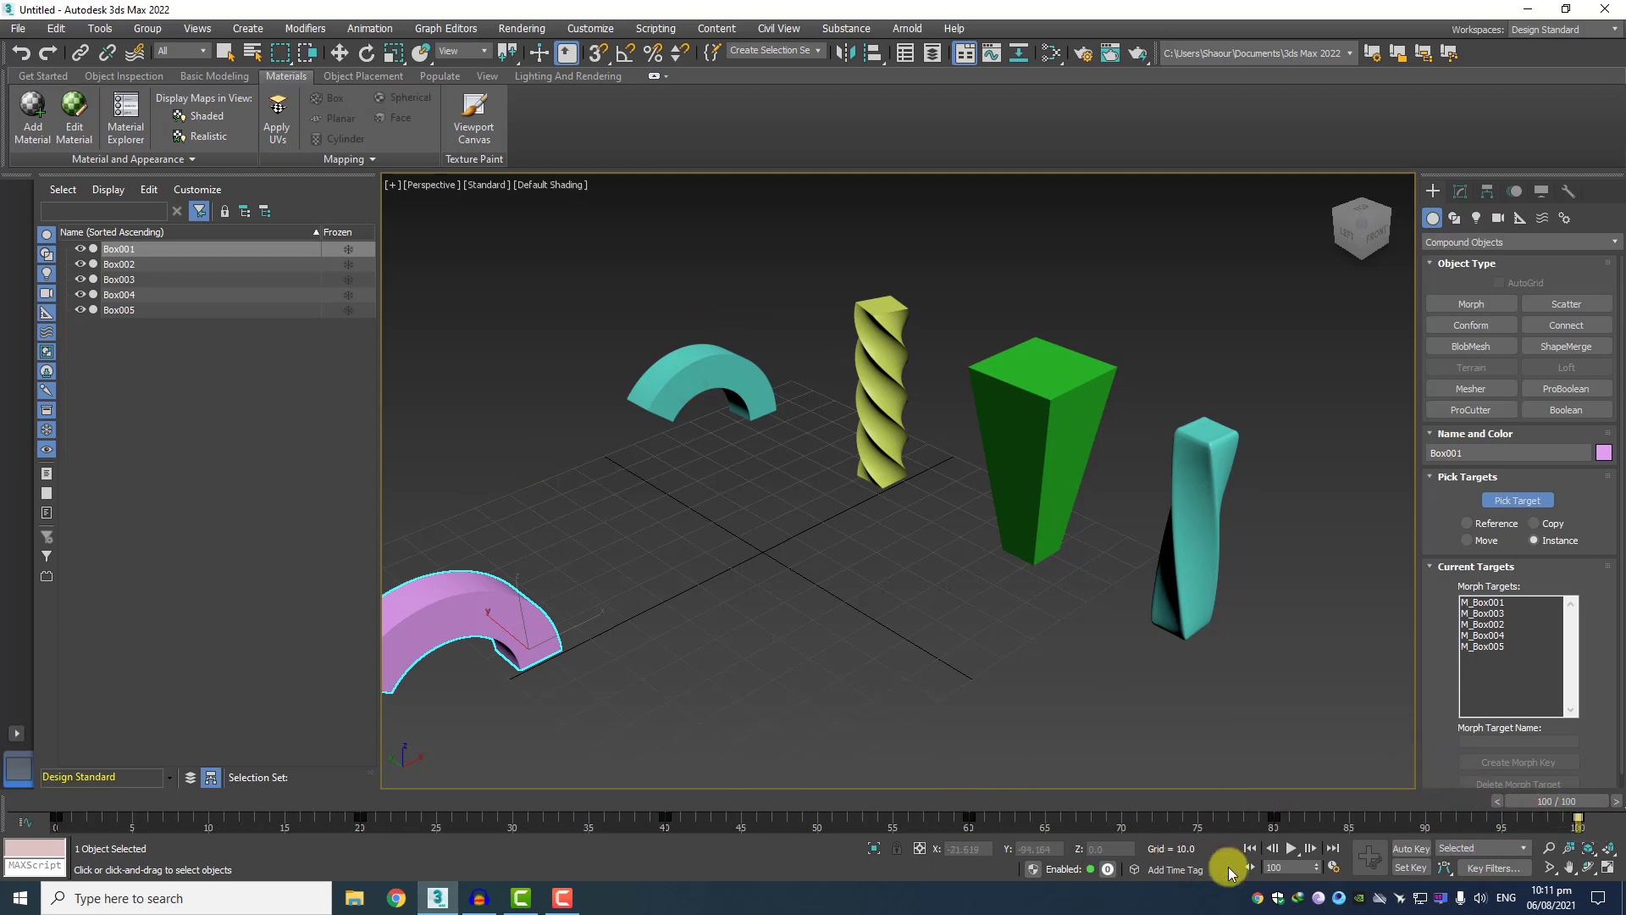
# Play the morph animation and watch Box001 change between its target shapes.
pyautogui.scroll(-3, 786, 582)
pyautogui.moveTo(776, 581); pyautogui.dragTo(809, 558, button='middle')
pyautogui.click(1294, 850)
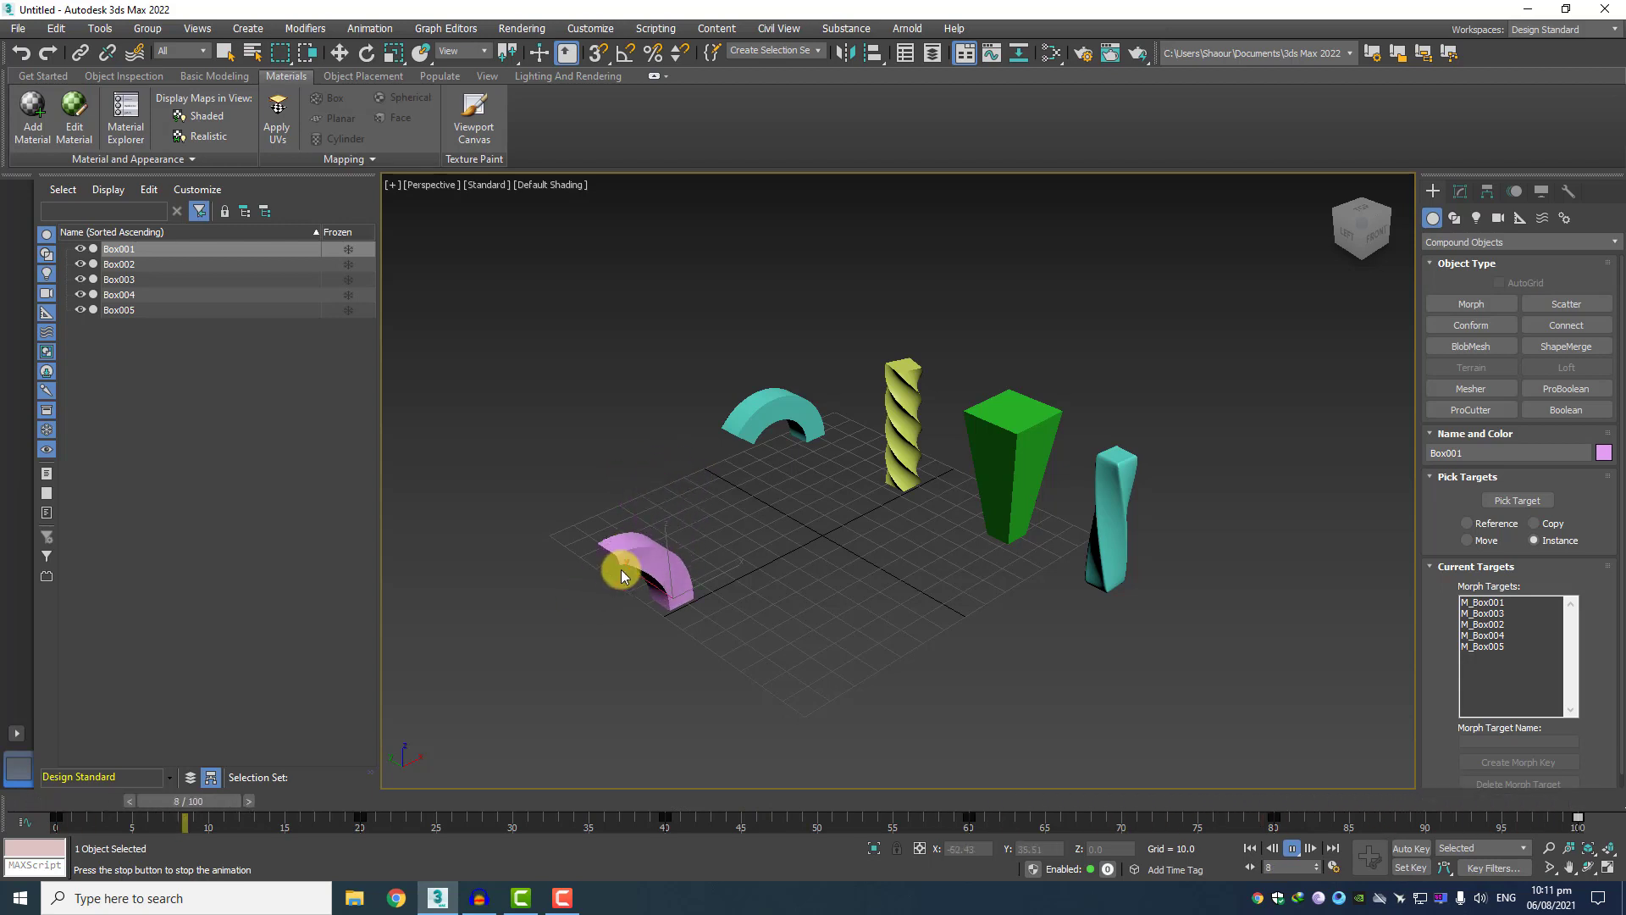
pyautogui.scroll(3, 621, 569)
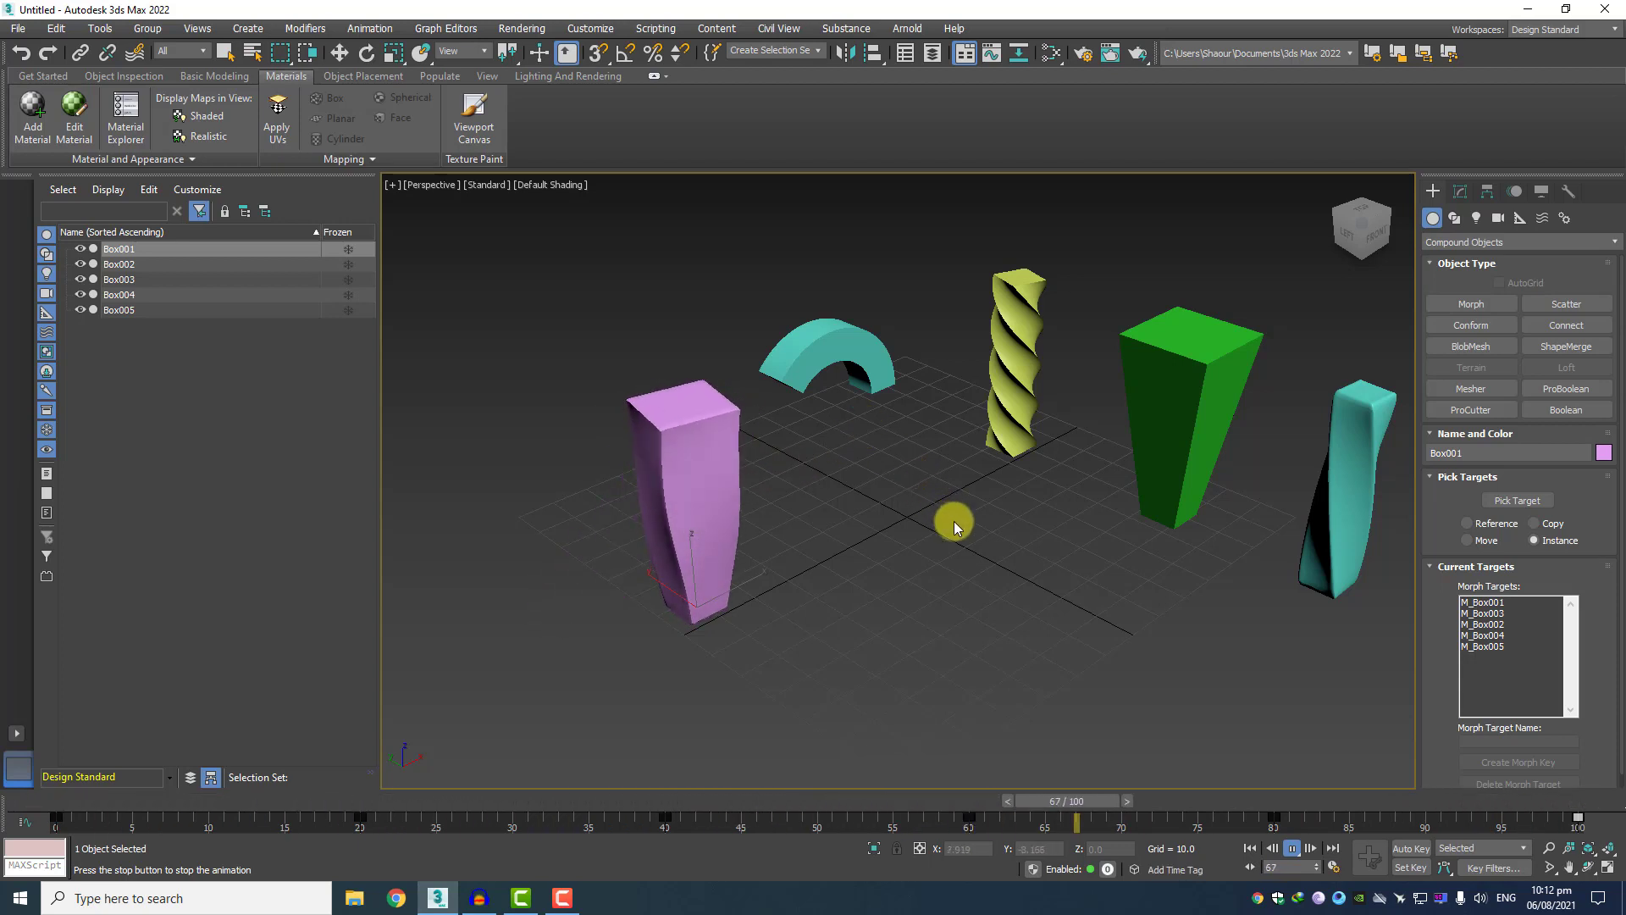
pyautogui.moveTo(952, 526); pyautogui.dragTo(893, 530, button='middle')
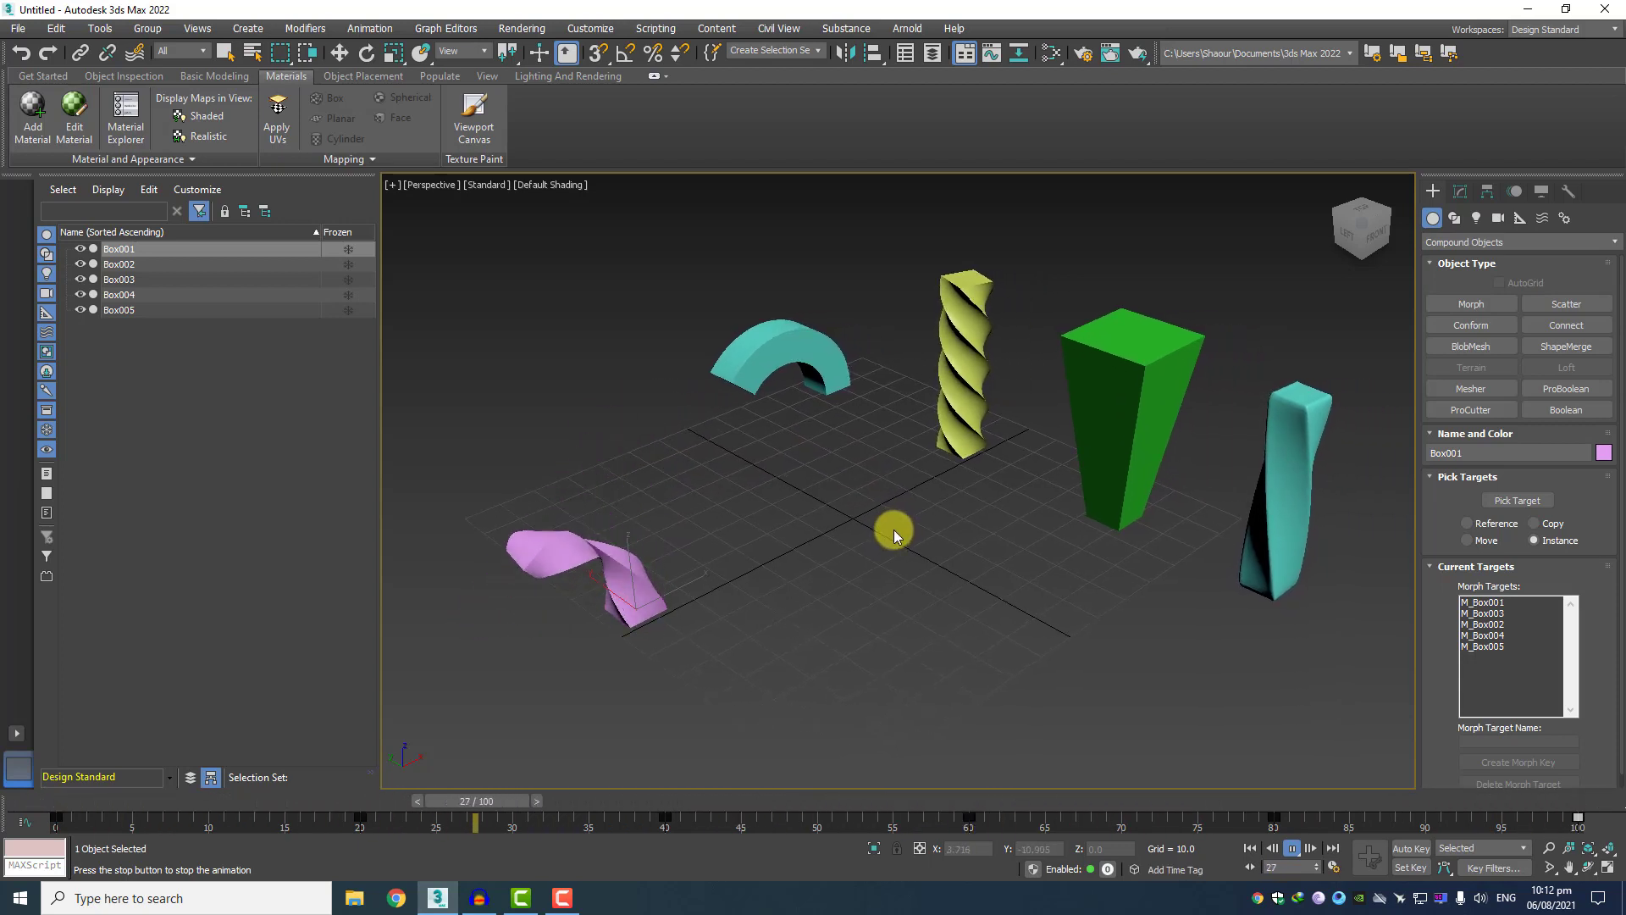